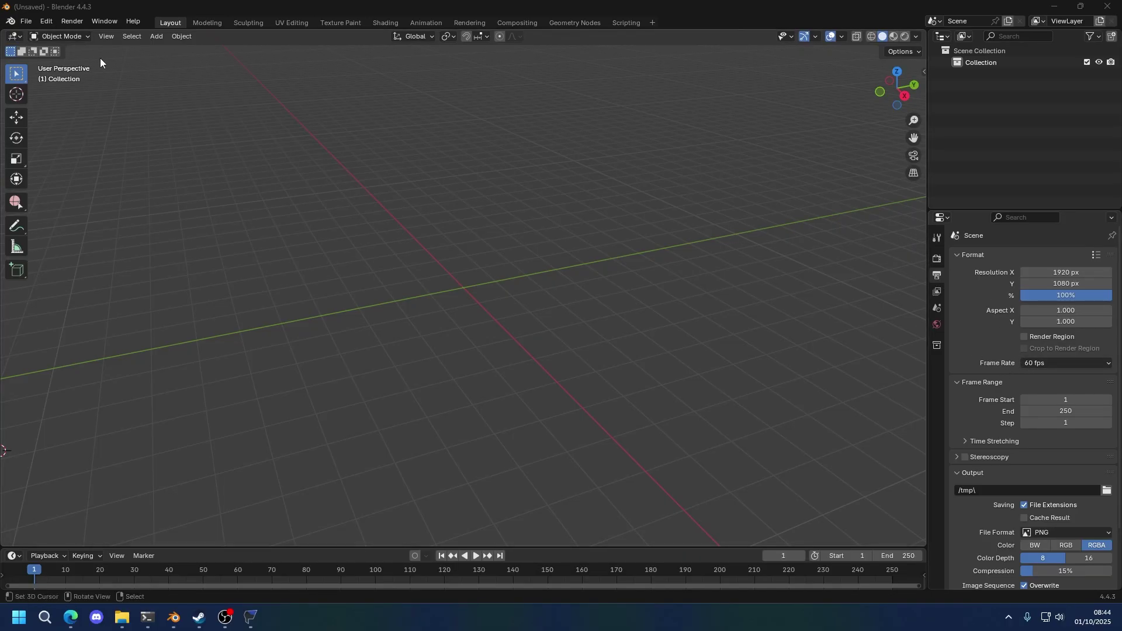
Import Shadow's character mesh SK_Shadow from the exported Mesh folder as an Unreal PSK model with mesh and armature
click(25, 21)
mouse_move(53, 185)
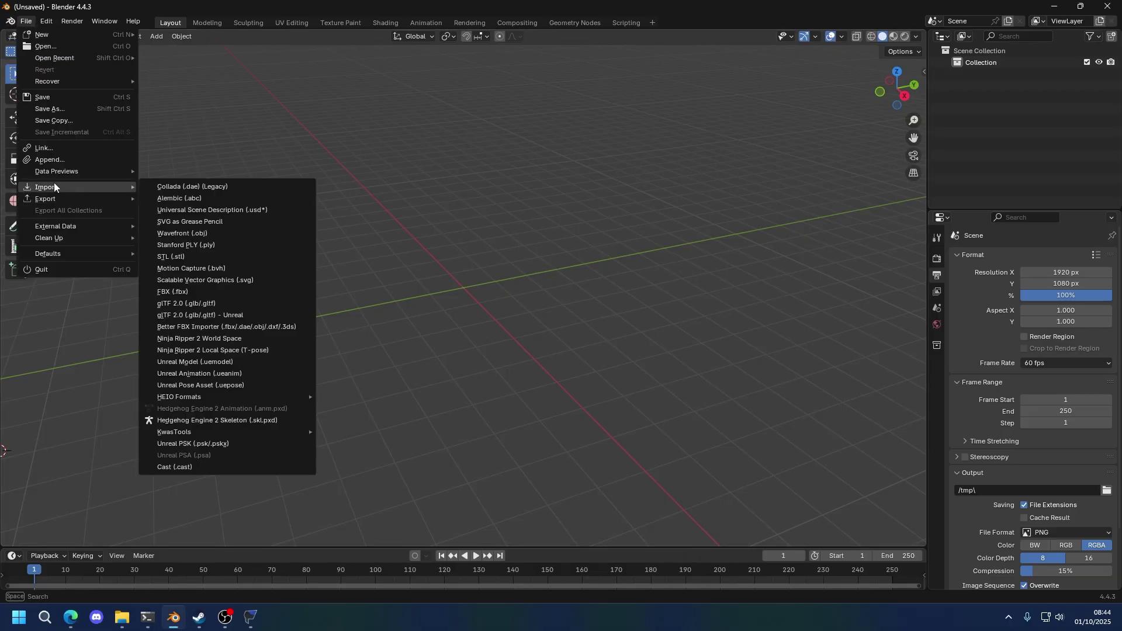
click(199, 444)
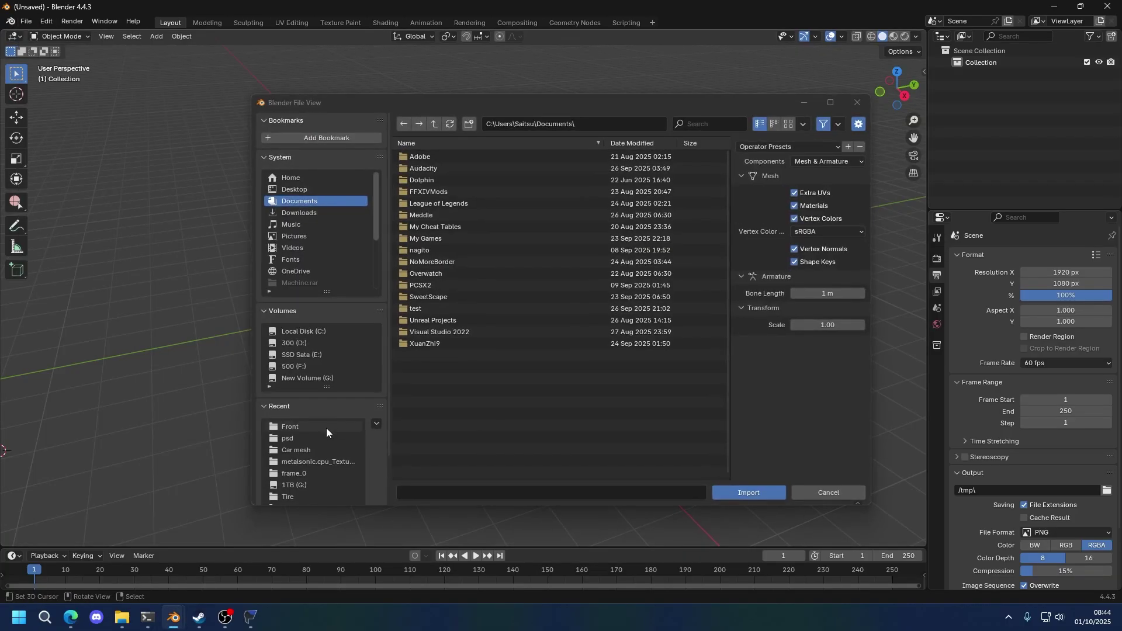
scroll(303, 470, down, 2)
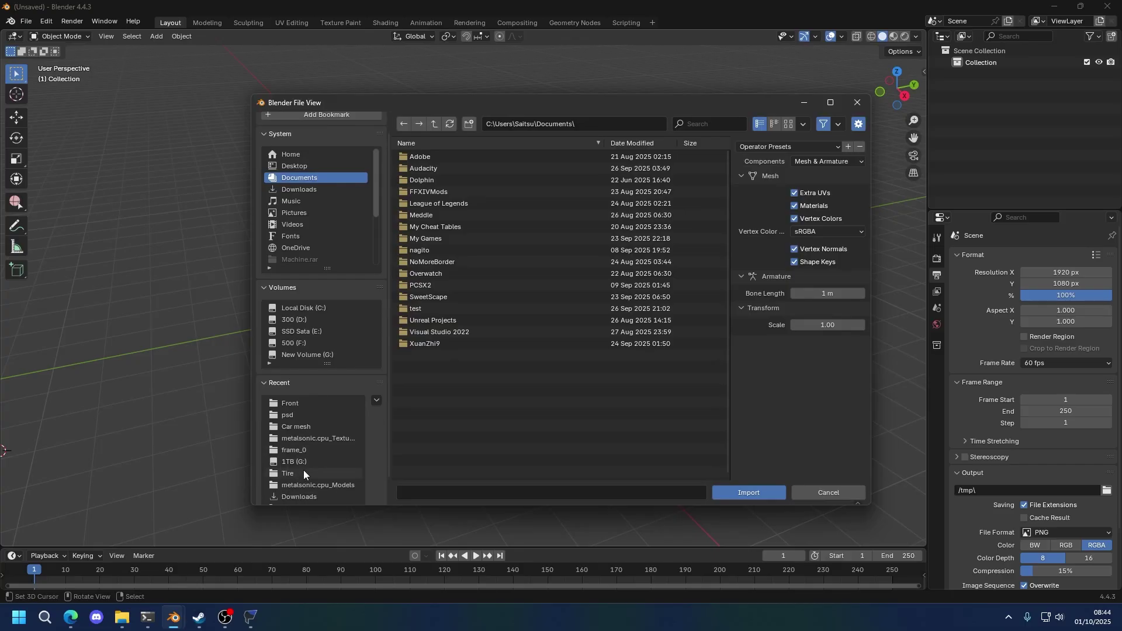
click(291, 485)
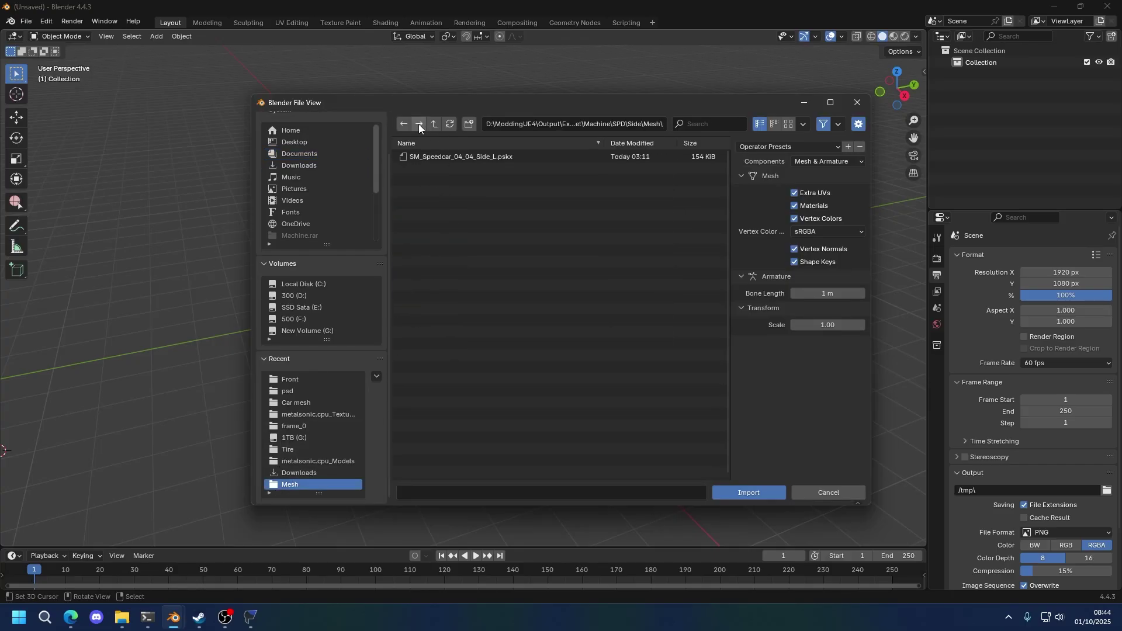
click(431, 126)
click(431, 126)
click(431, 126)
click(431, 127)
double_click(433, 152)
double_click(433, 153)
double_click(433, 179)
double_click(427, 156)
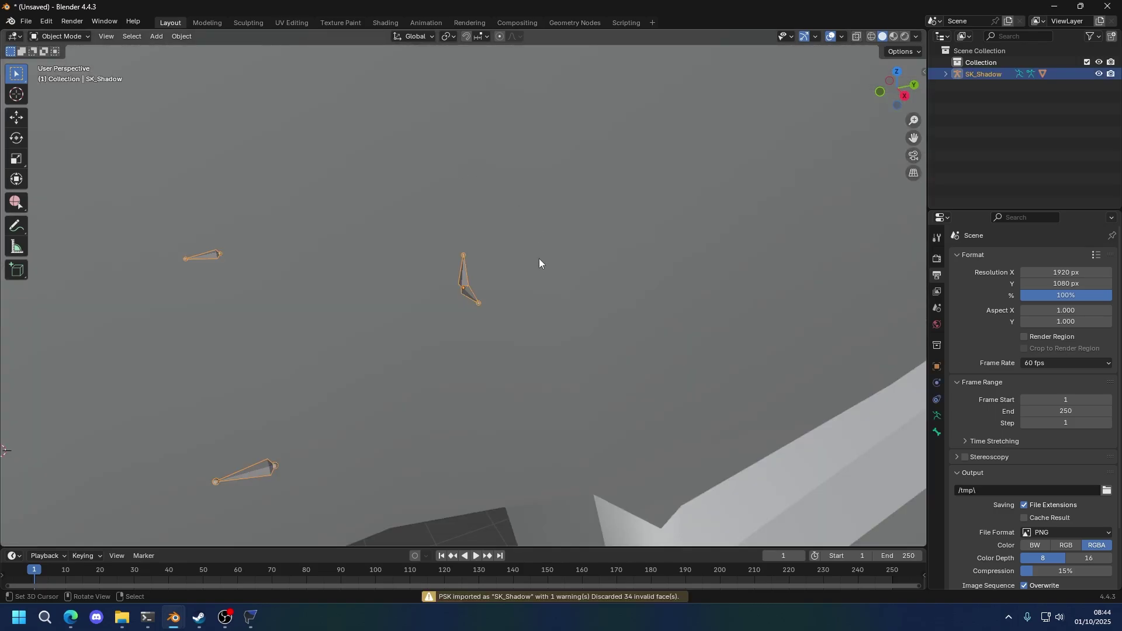
Hide the imported armature and examine the bare Shadow mesh in front orthographic view
scroll(439, 275, down, 10)
middle_drag(421, 273, 467, 245)
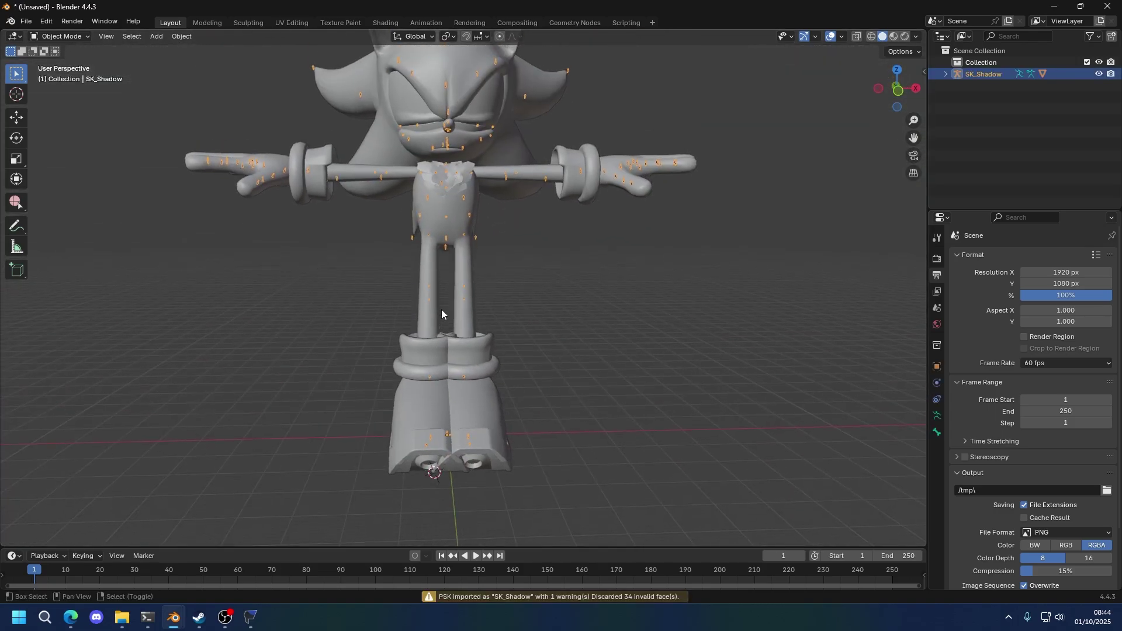
key(h)
key(KP_1)
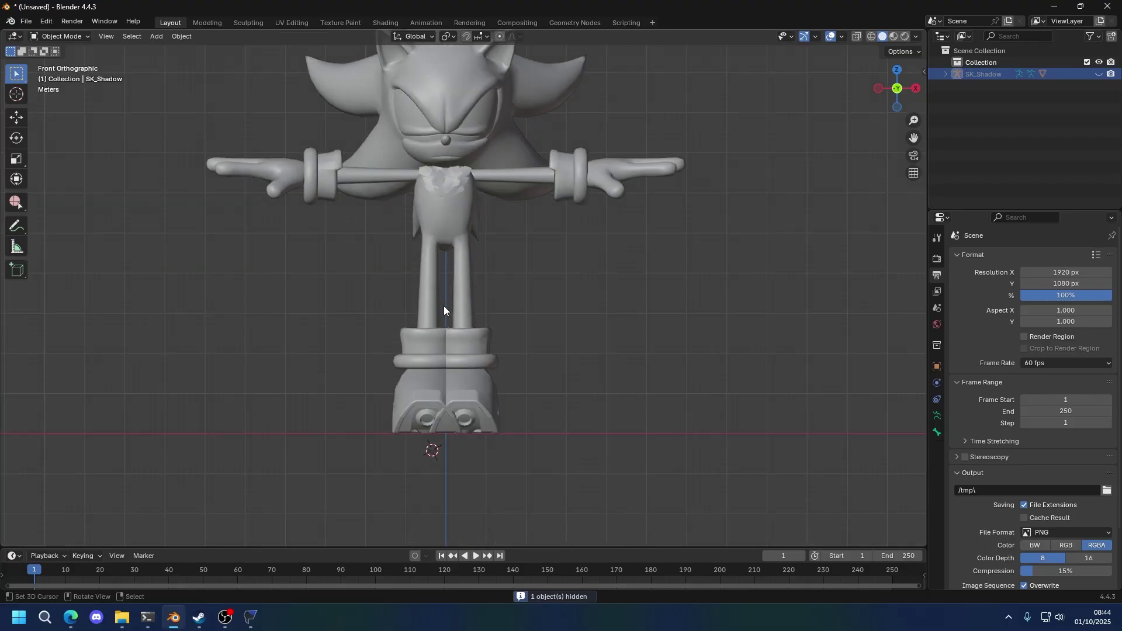
Switch to FModel and load the SonicRacingCrossWorlds game archives
click(250, 618)
click(206, 182)
click(213, 123)
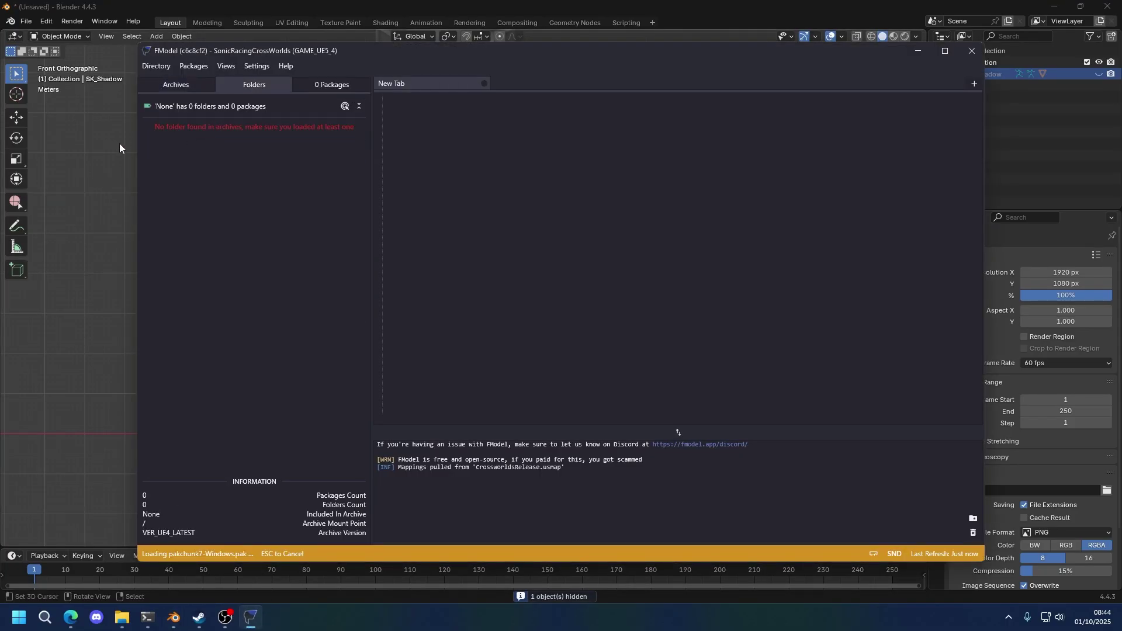
Open Shadow's Animation folder under UNION/Content/01_Union/Asset/Character and list its packages
click(156, 141)
click(149, 141)
click(165, 168)
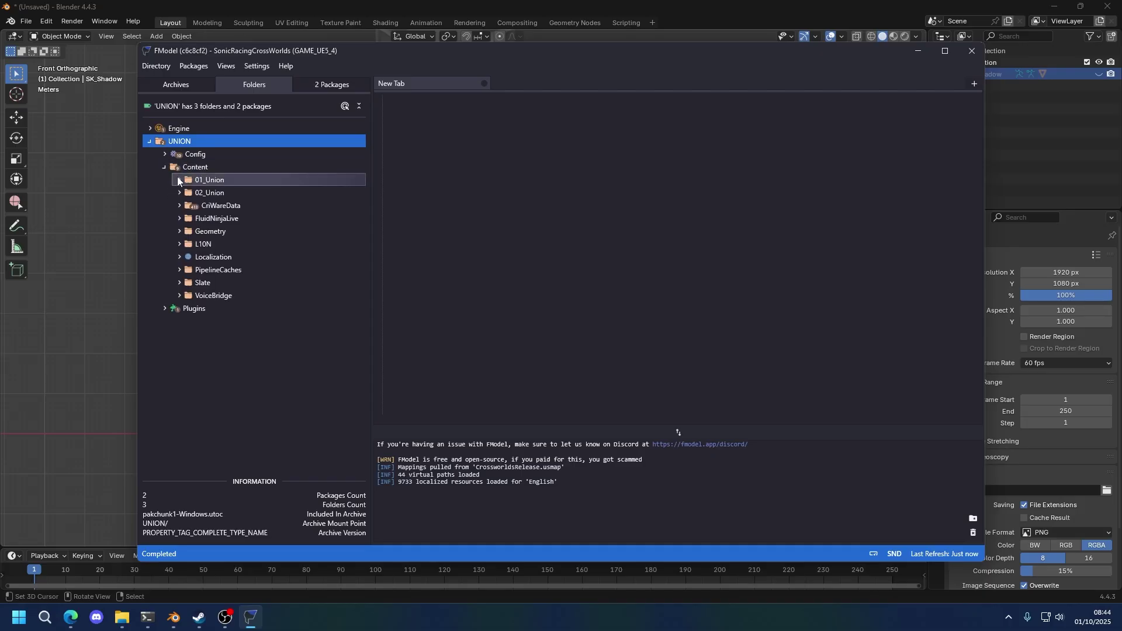
click(178, 179)
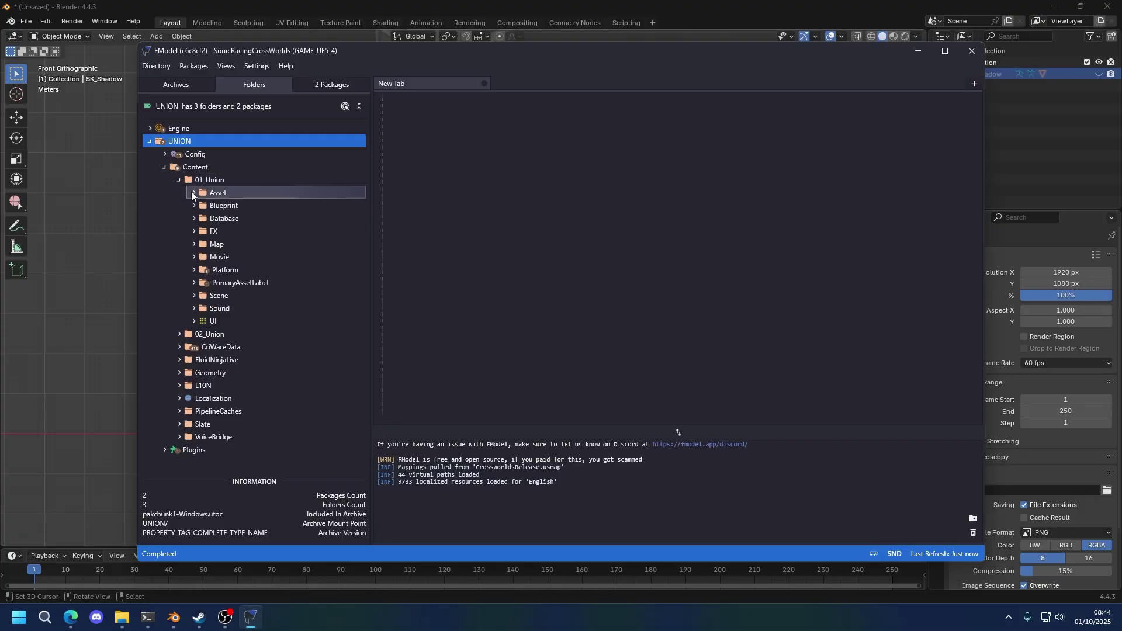
click(192, 193)
double_click(206, 206)
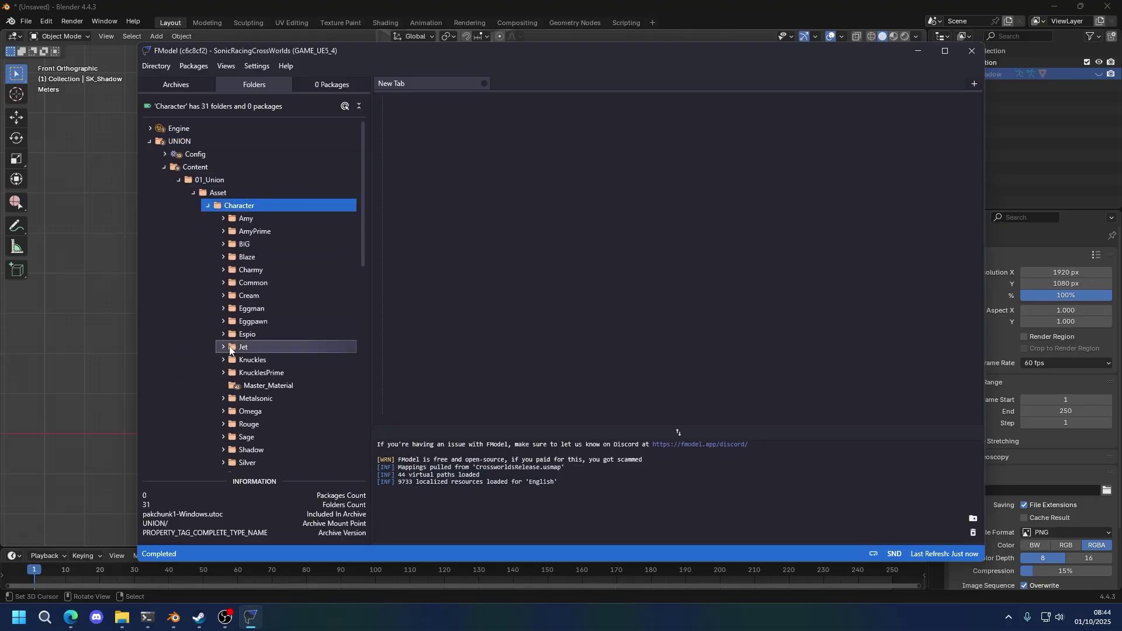
scroll(236, 368, down, 2)
double_click(252, 392)
scroll(251, 389, down, 2)
double_click(266, 354)
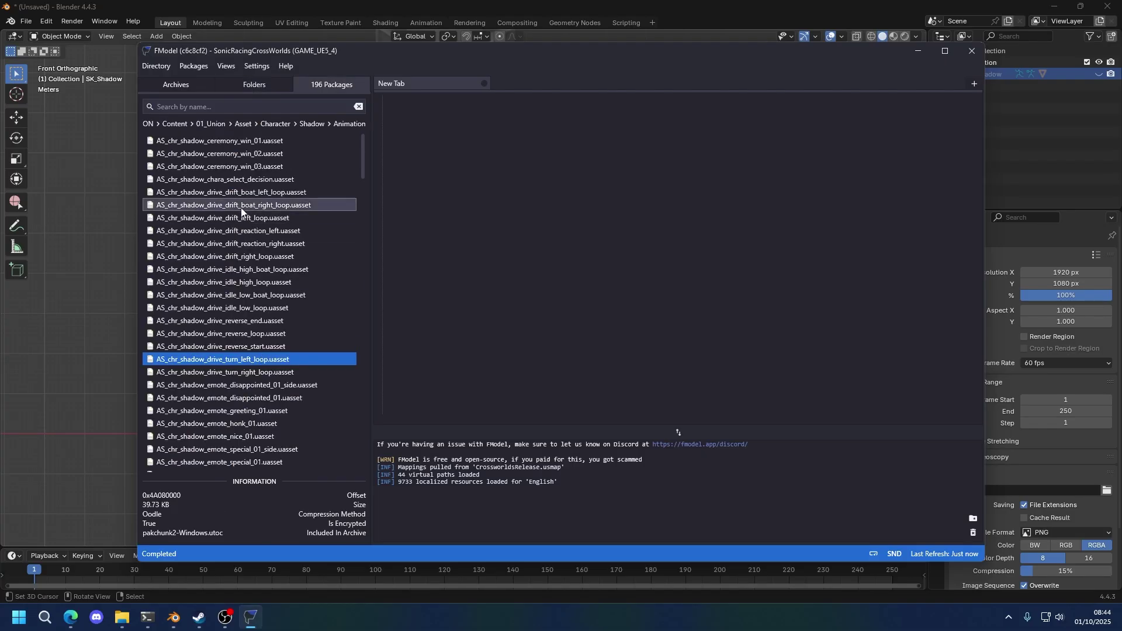
Filter the packages by "select" and save the animation of AS_chr_shadow_chara_select_decision.uasset
click(234, 106)
text(select)
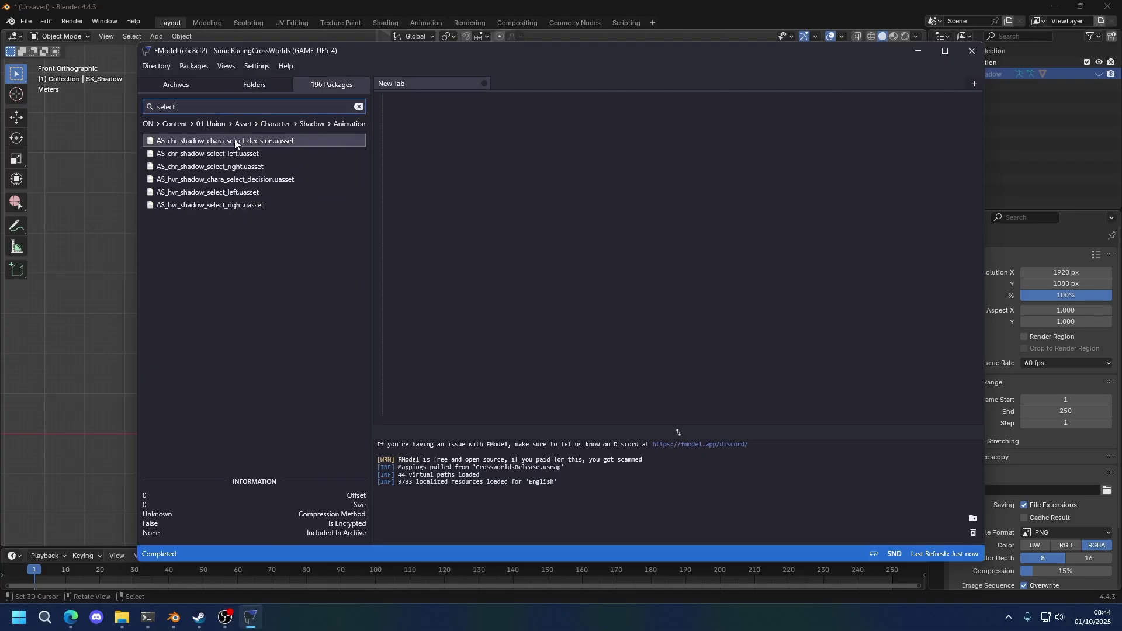
right_click(236, 140)
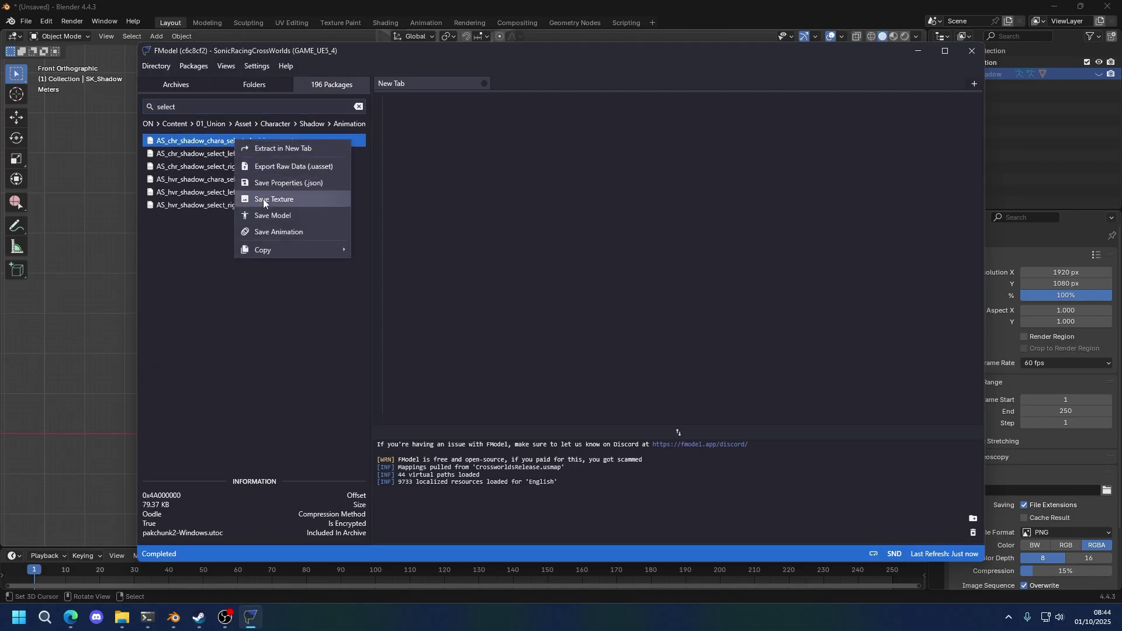
click(278, 232)
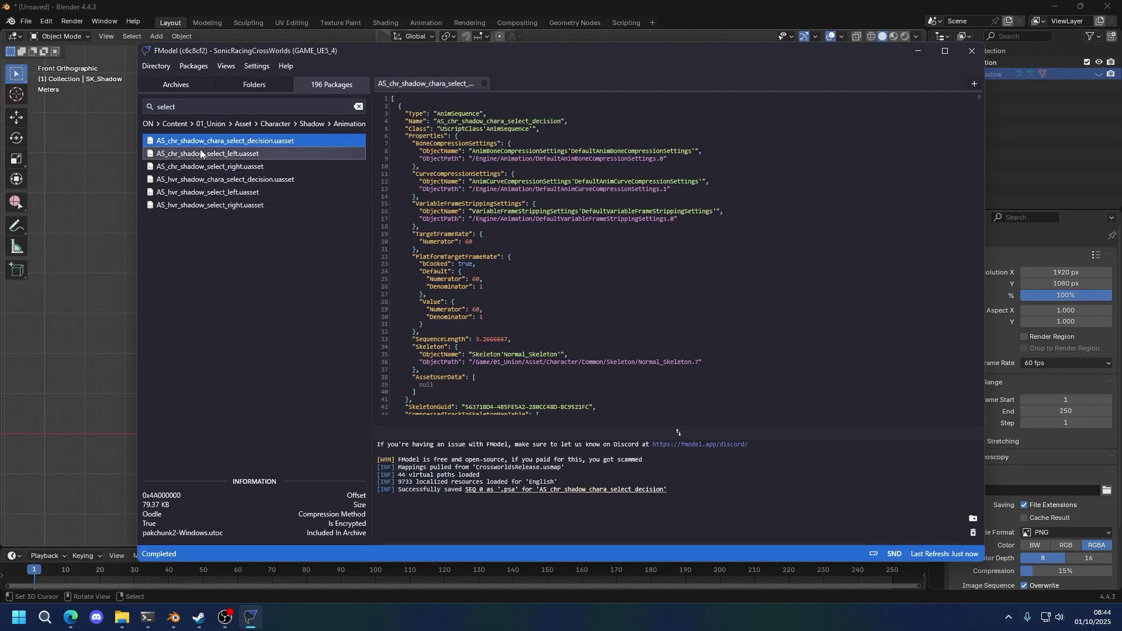
Filter the packages by "chr" and look through Shadow's character animations
double_click(196, 109)
text(chr)
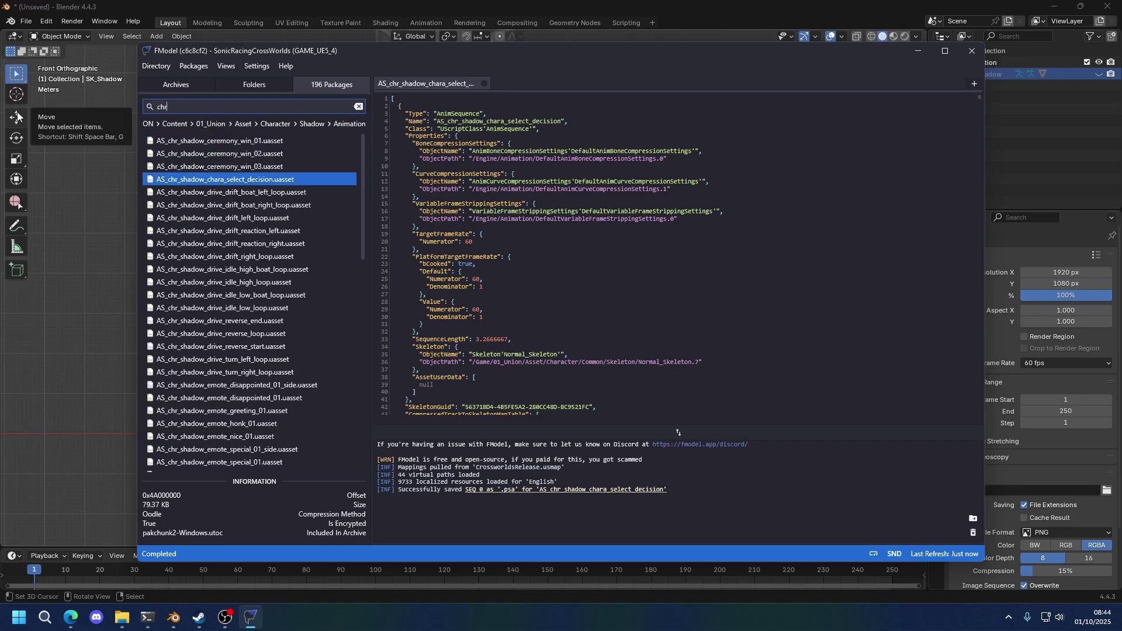
scroll(346, 279, down, 6)
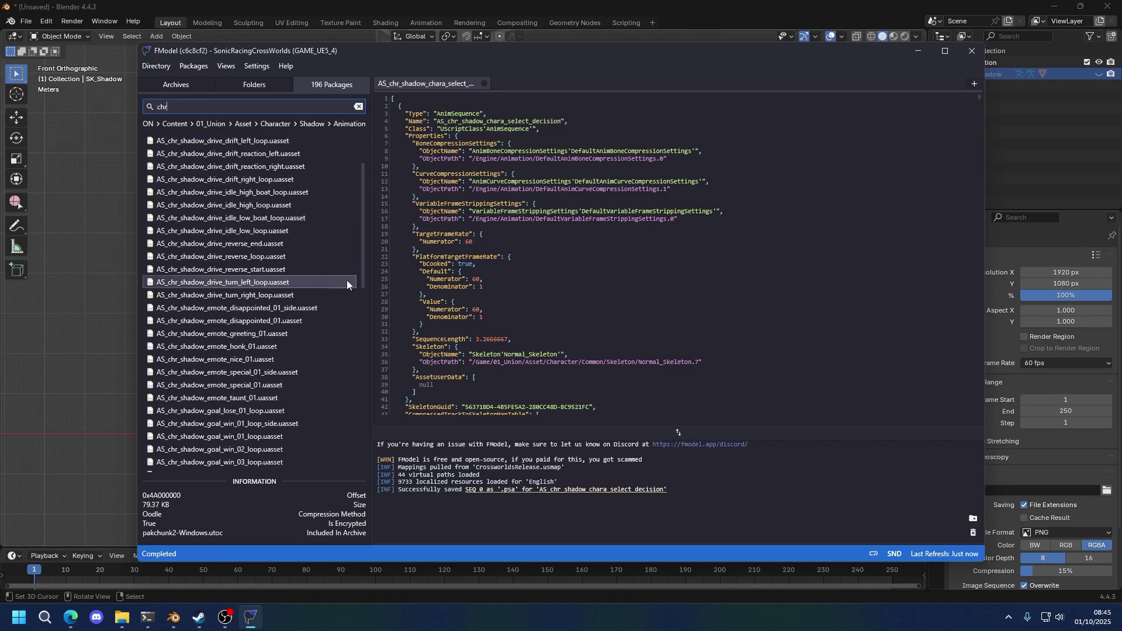
scroll(346, 282, down, 8)
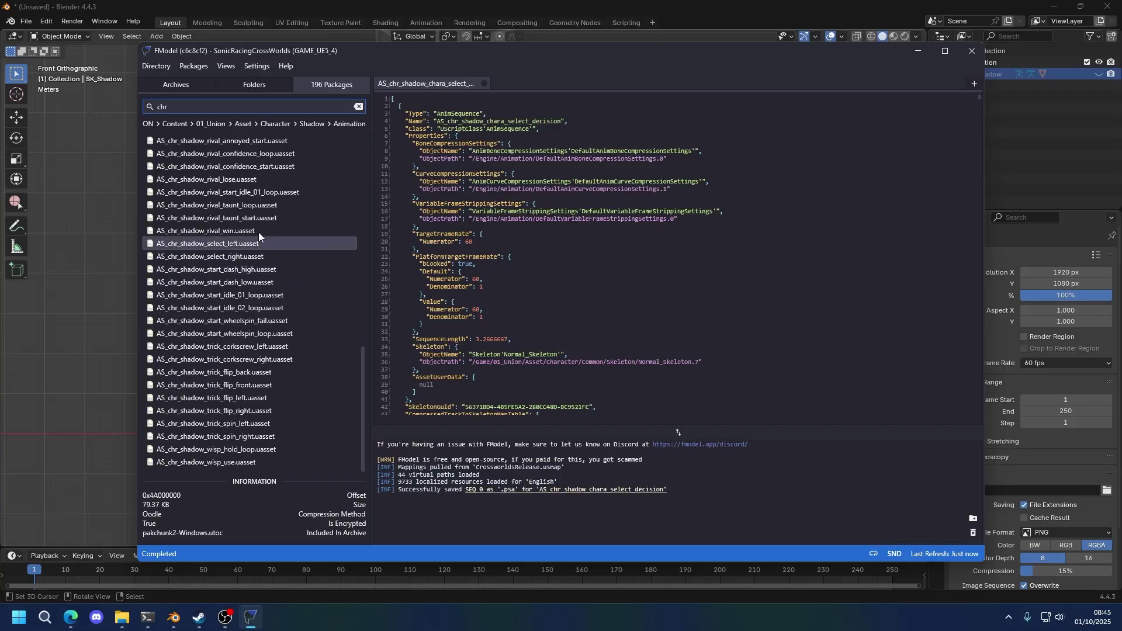
Browse the animations matching "hvr" and those matching "win" in Shadow's package list
key(BackSpace)
key(BackSpace)
key(BackSpace)
text(hvr)
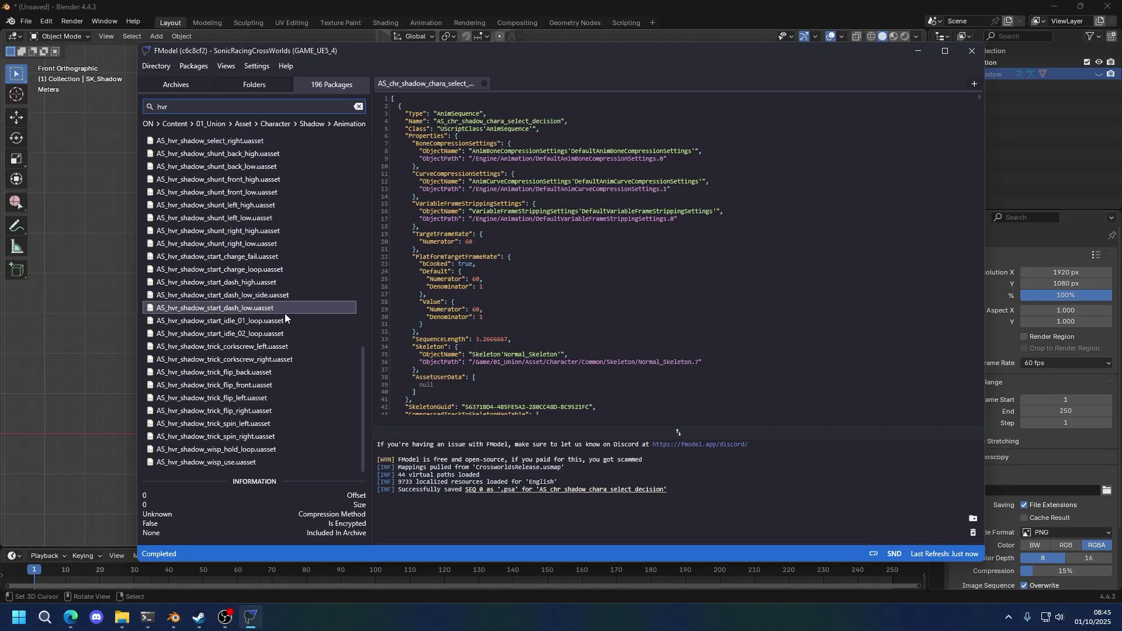
scroll(268, 306, up, 15)
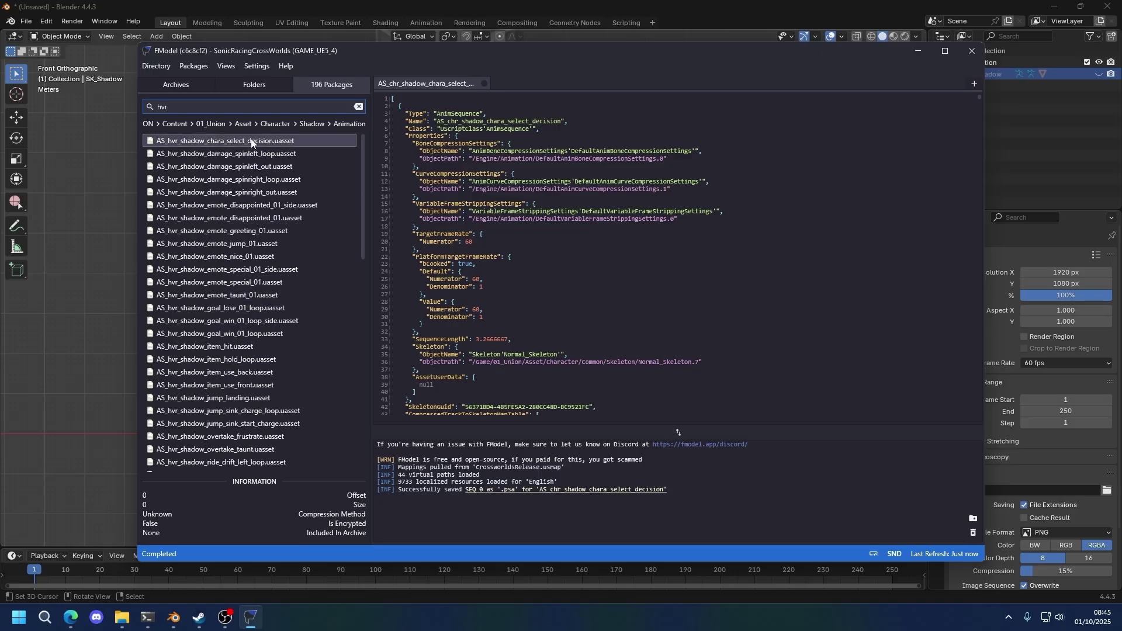
click(164, 107)
text(win)
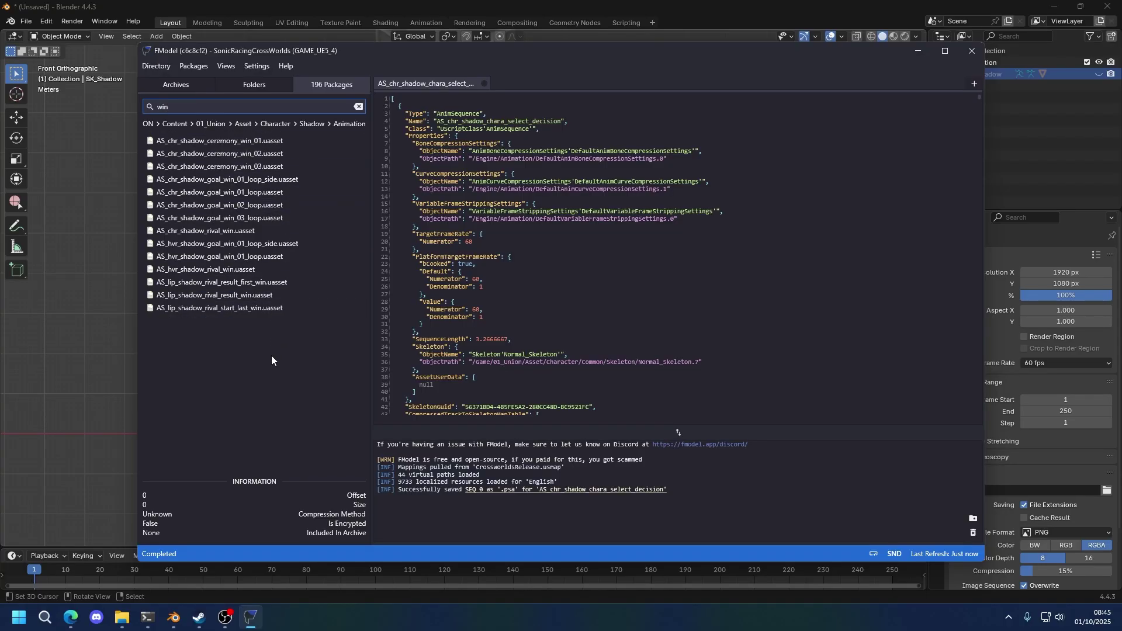
Switch back to Blender, unhide the SK_Shadow armature and select it
click(101, 146)
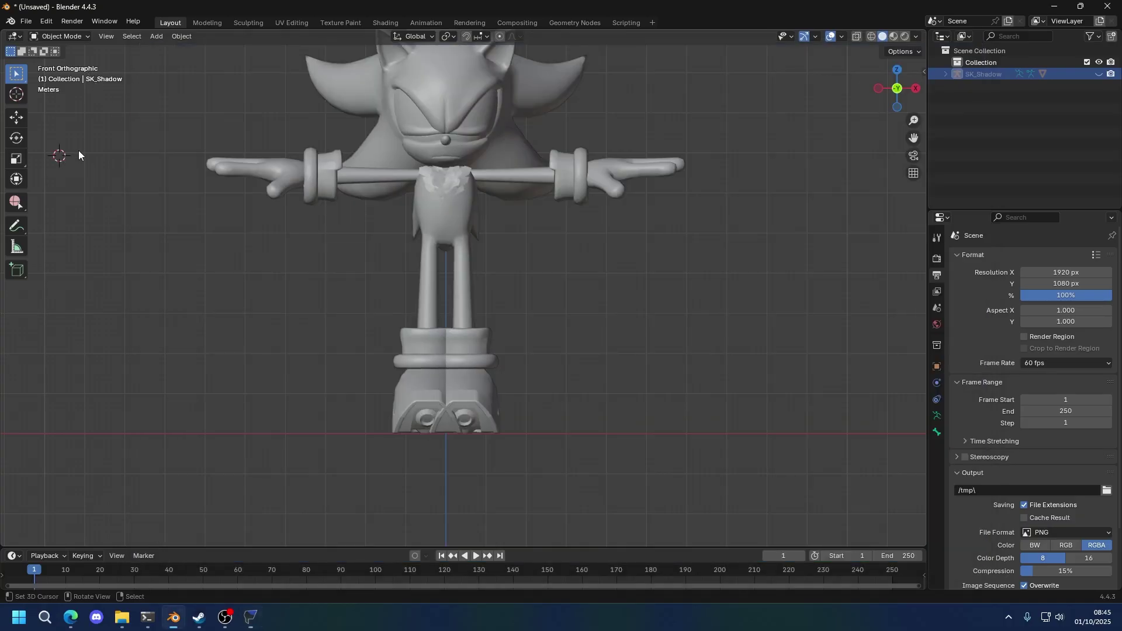
click(1099, 74)
click(509, 170)
click(507, 173)
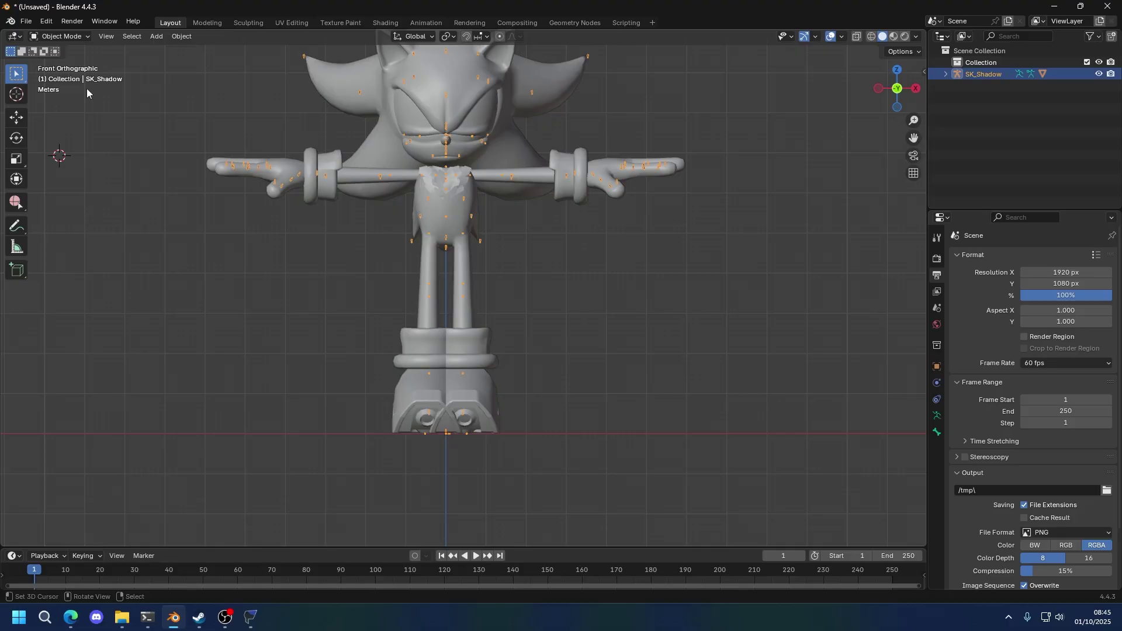
Import the exported AS_chr_shadow_chara_select_decision animation from Shadow's Animation folder as an Unreal PSA onto the SK_Shadow armature
click(26, 21)
mouse_move(46, 187)
click(204, 455)
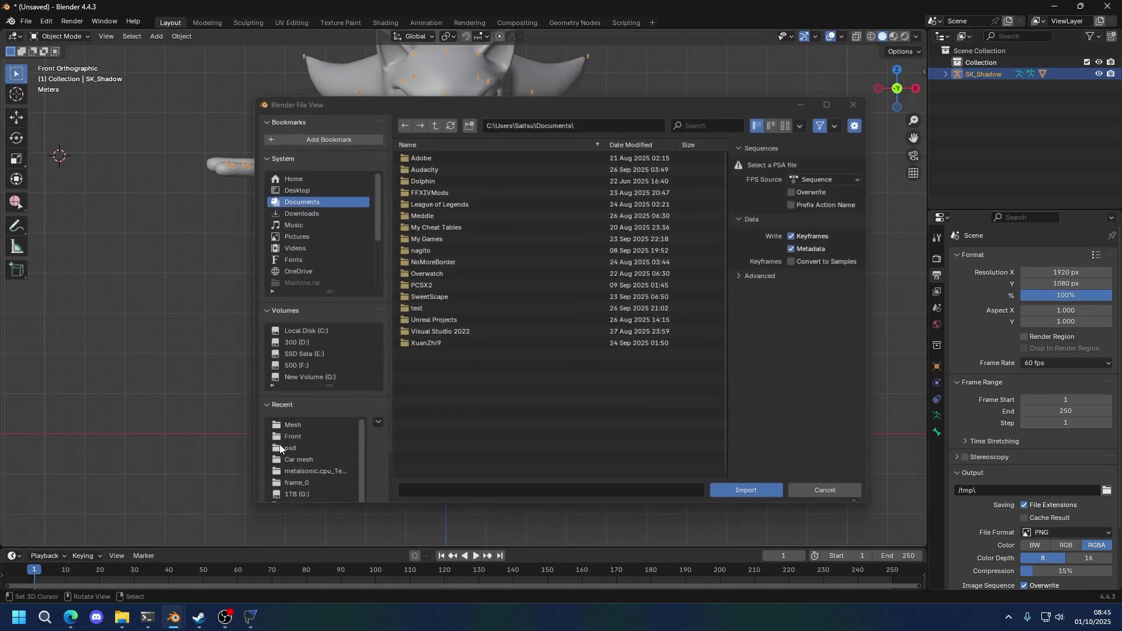
click(277, 431)
click(438, 127)
double_click(431, 159)
double_click(466, 155)
scroll(467, 156, down, 1)
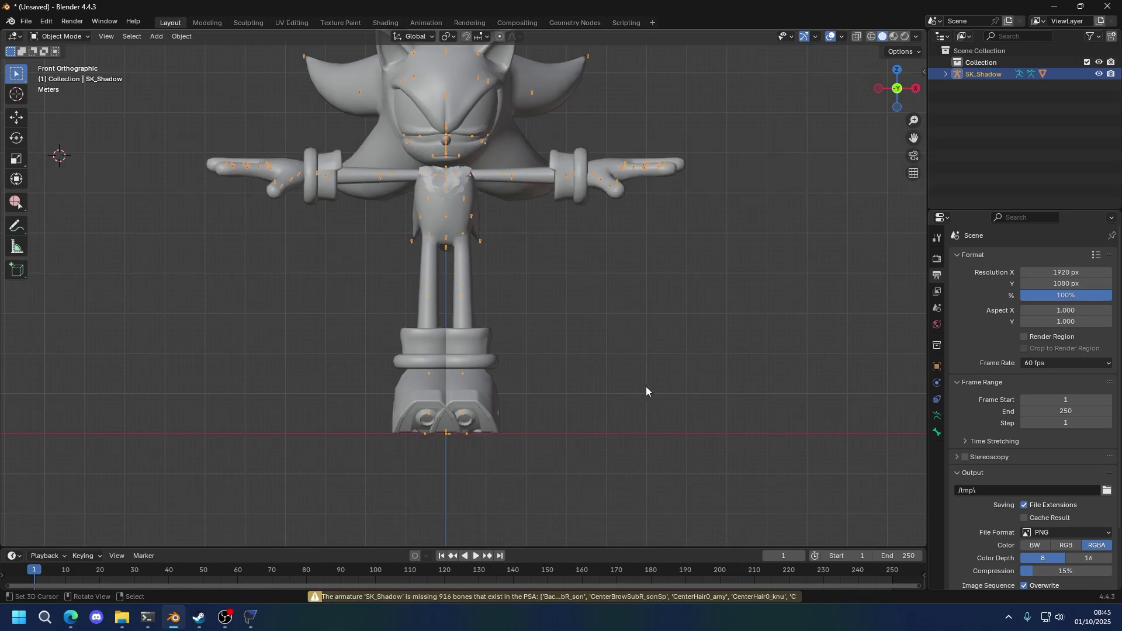
Assign the AS_chr_shadow_chara_select_decision action to the SK_Shadow armature in the Action Editor
click(425, 23)
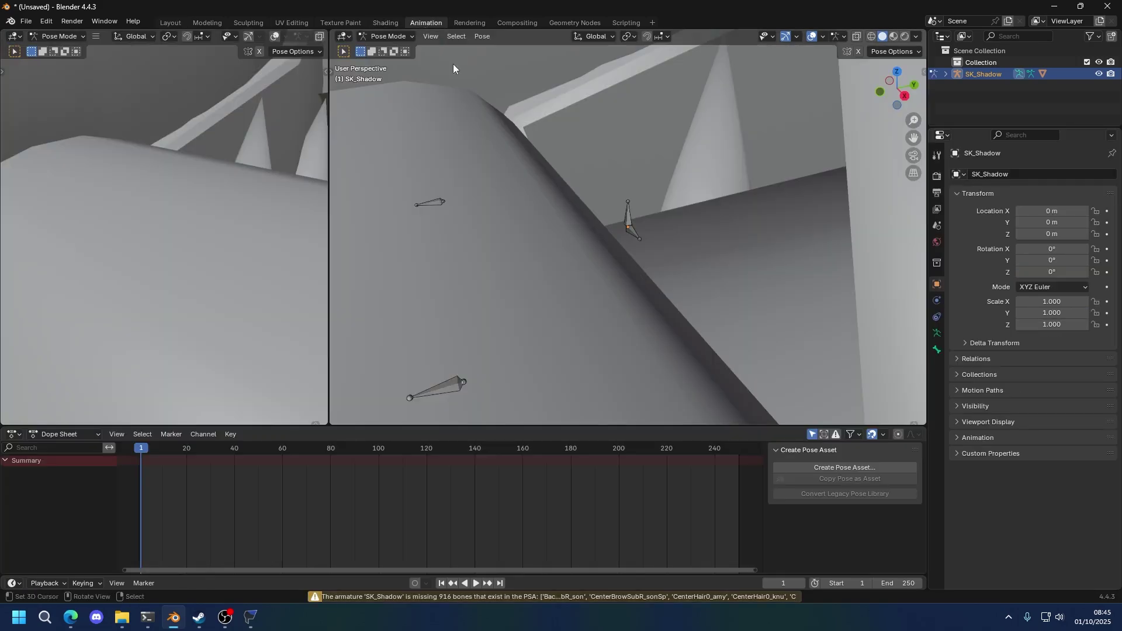
click(58, 436)
click(58, 476)
click(420, 435)
click(420, 435)
click(462, 450)
Return to the Layout workspace and play back the assigned animation on the character
click(170, 23)
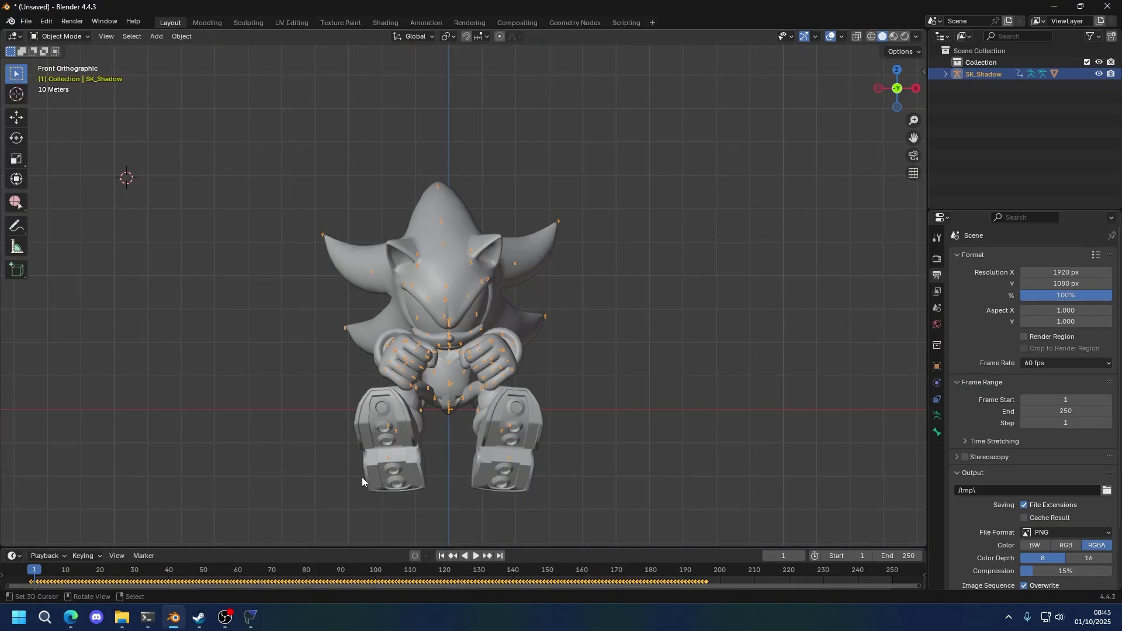
click(472, 556)
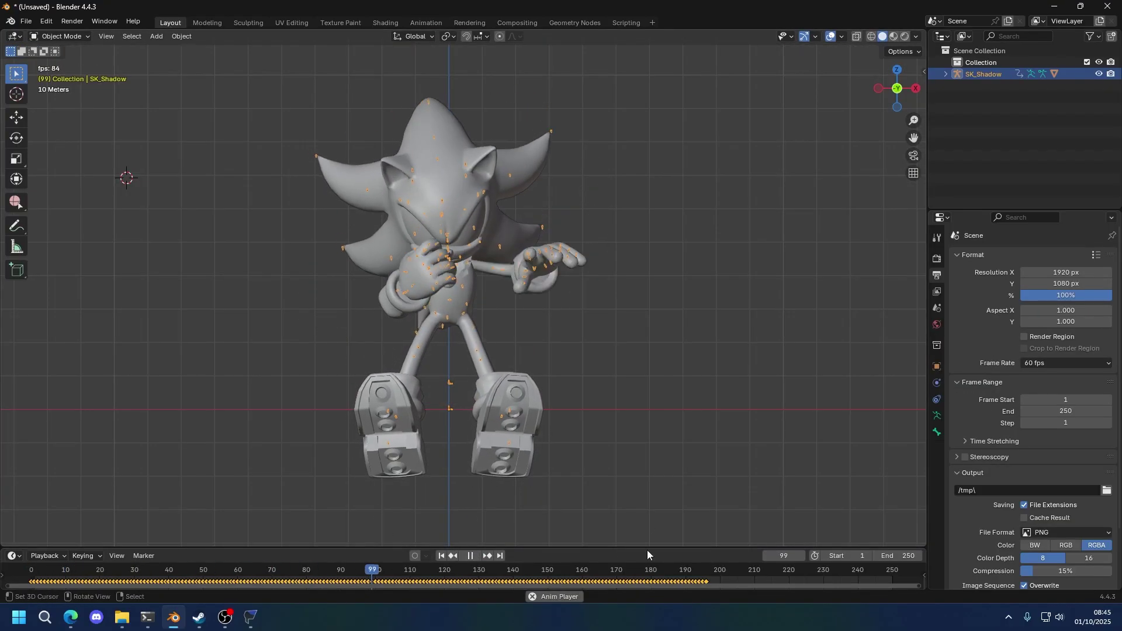
click(472, 556)
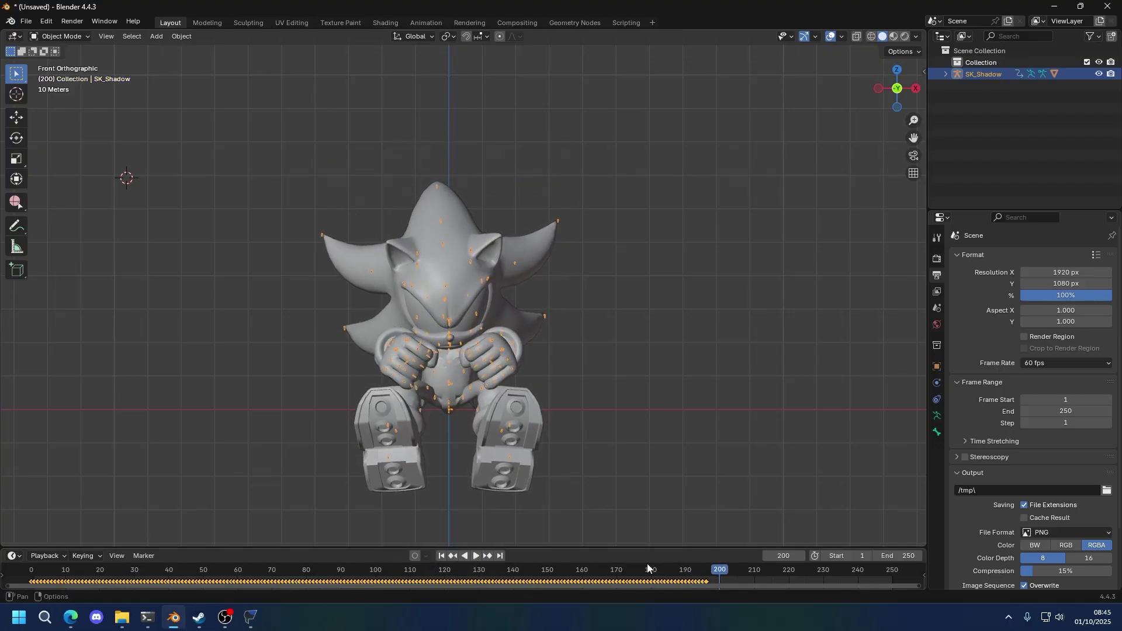
Set the scene's frame range to start at 0 and end at 196
click(842, 552)
text(0)
key(Tab)
text(196)
key(Return)
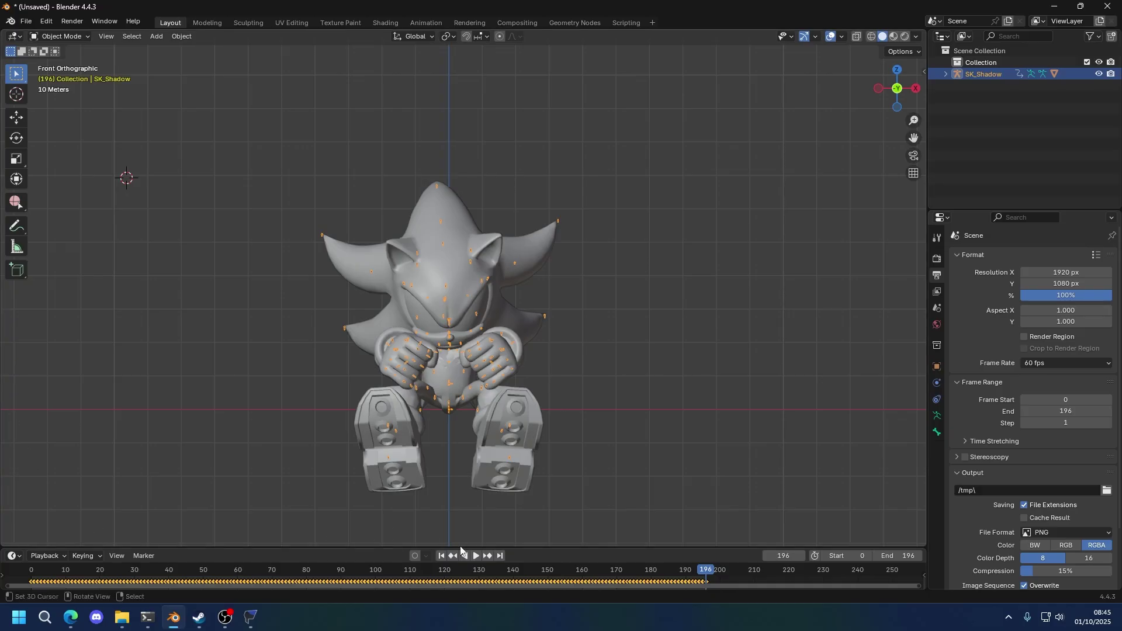
Play back the animation over the new frame range and place the 3D cursor between the character's feet
click(482, 560)
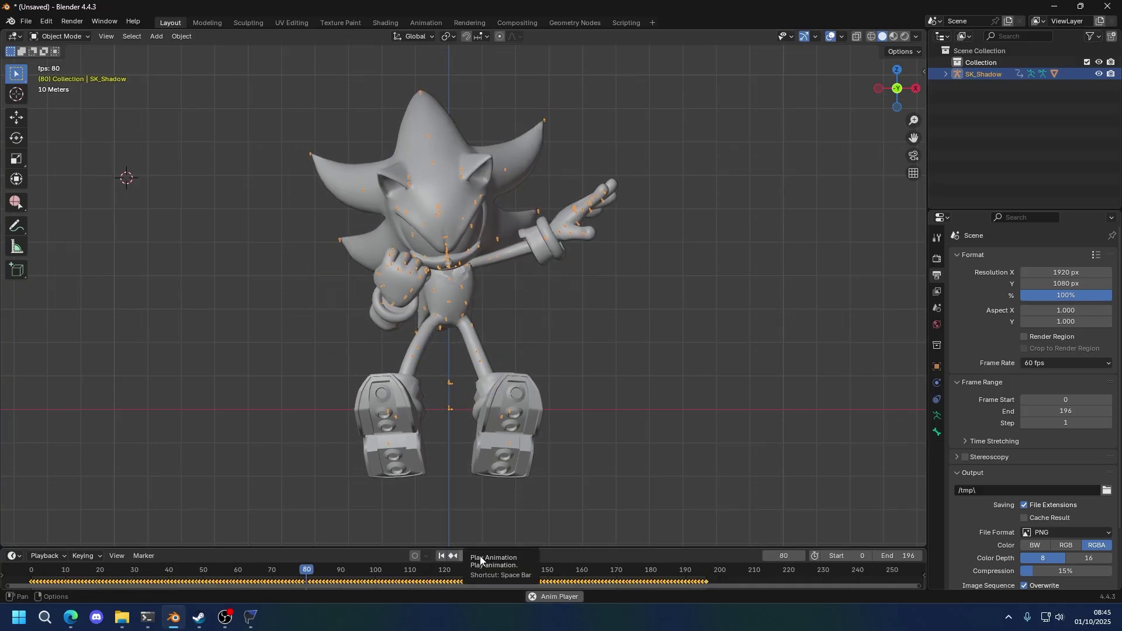
key(space)
shift+right_click(458, 437)
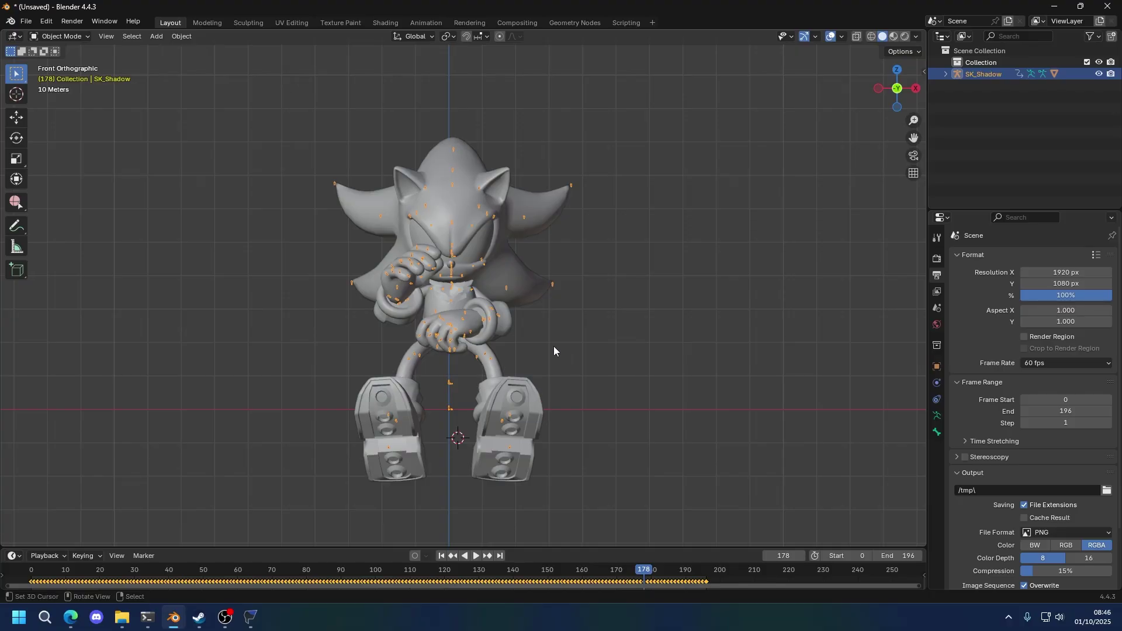
key(space)
scroll(517, 283, up, 1)
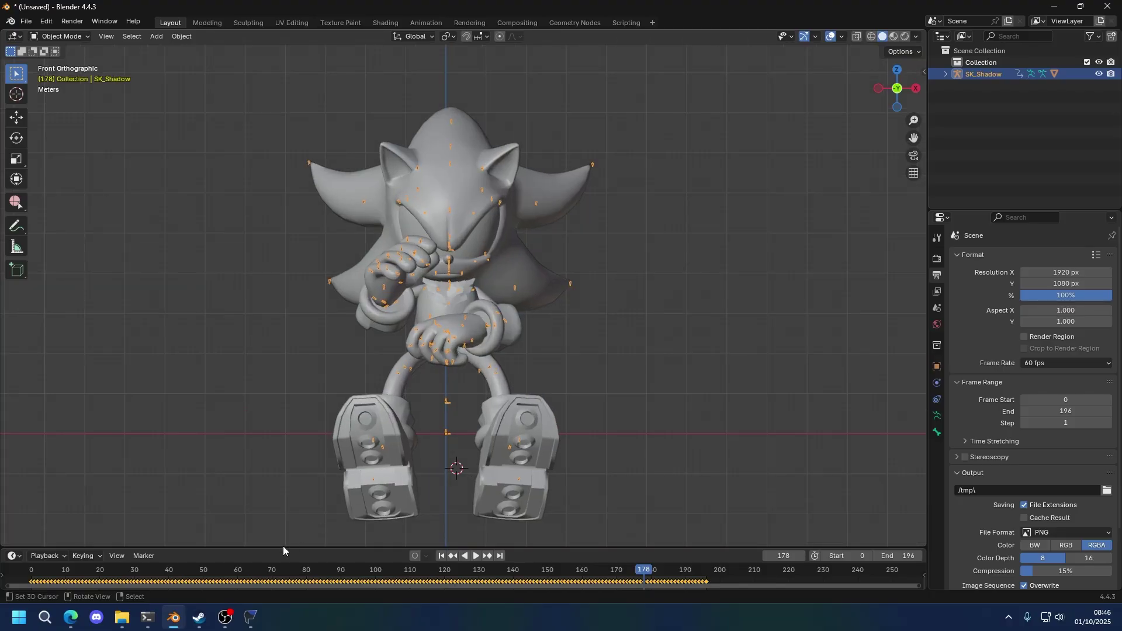
Go to frame 0, filter the Action Editor channels to find and select bone_root, and clear the filter
click(29, 576)
click(385, 22)
click(426, 22)
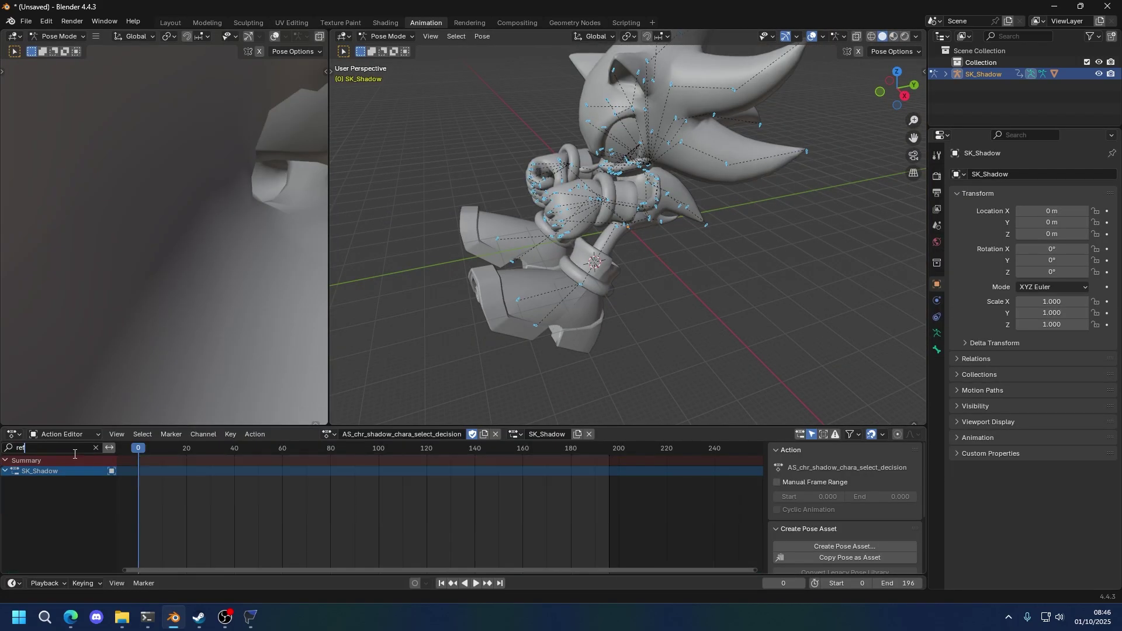
click(109, 448)
click(41, 481)
click(95, 448)
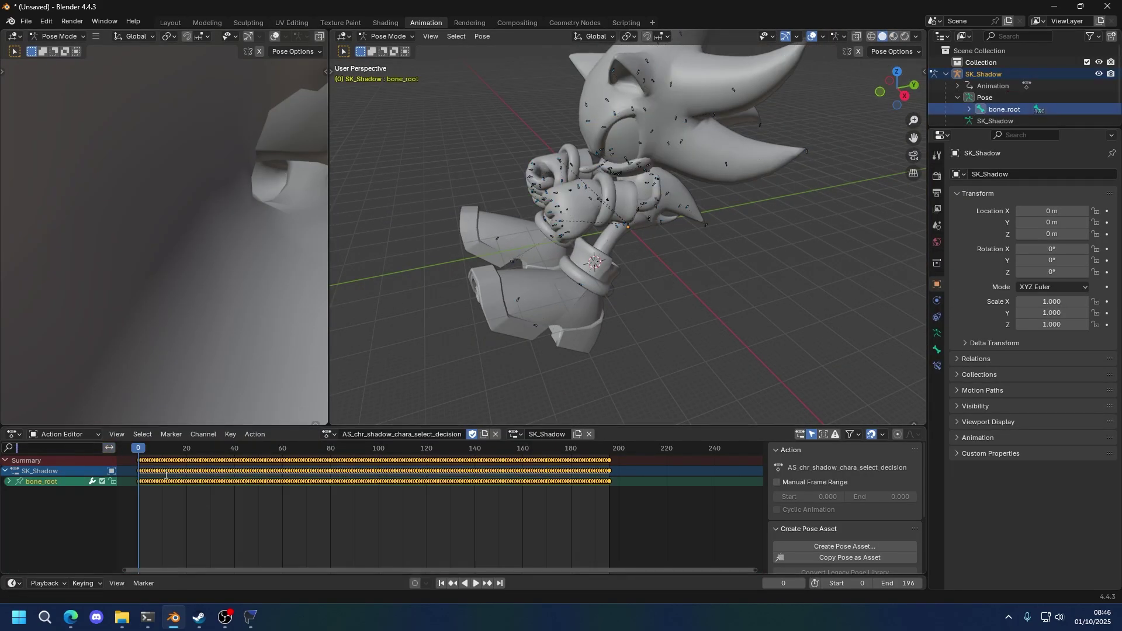
Thin out bone_root's keyframes in the Action Editor to frames 0, 80 and about 161, and play back the animation
key(F3)
key(Escape)
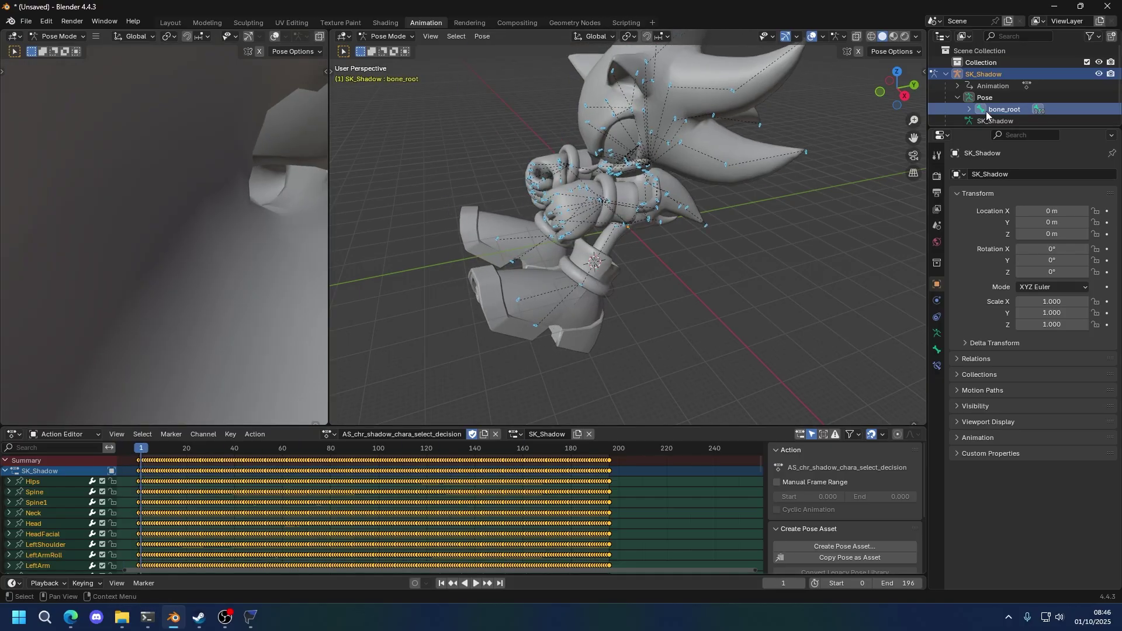
click(616, 228)
right_click(616, 228)
drag(327, 488, 326, 488)
right_drag(329, 481, 521, 481)
click(287, 497)
key(t)
click(111, 510)
click(570, 564)
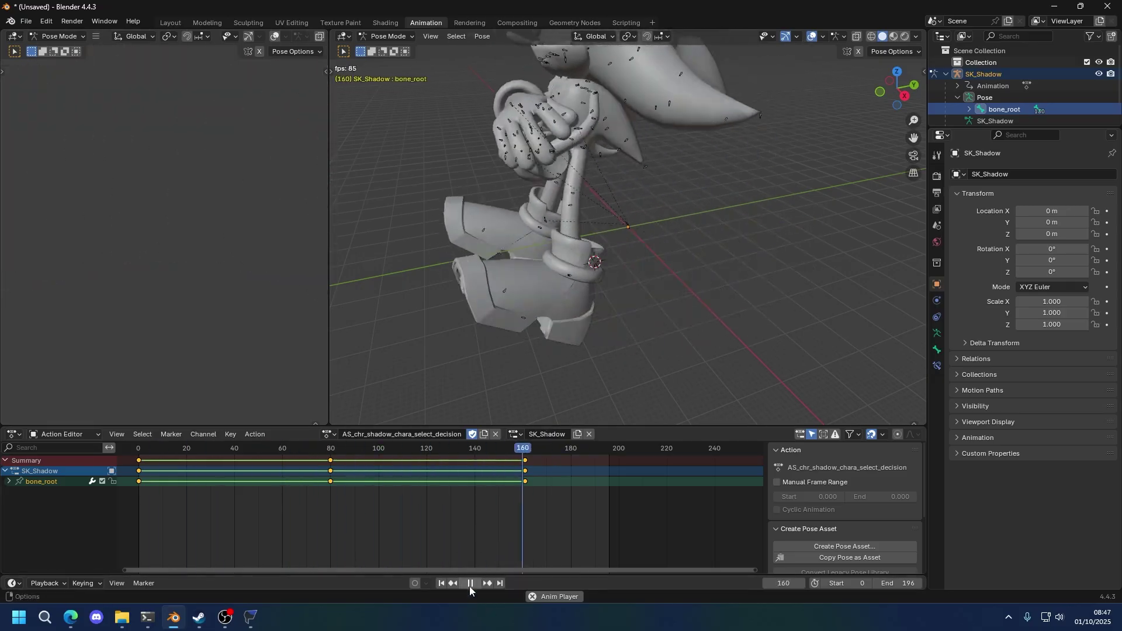
middle_drag(544, 262, 643, 223)
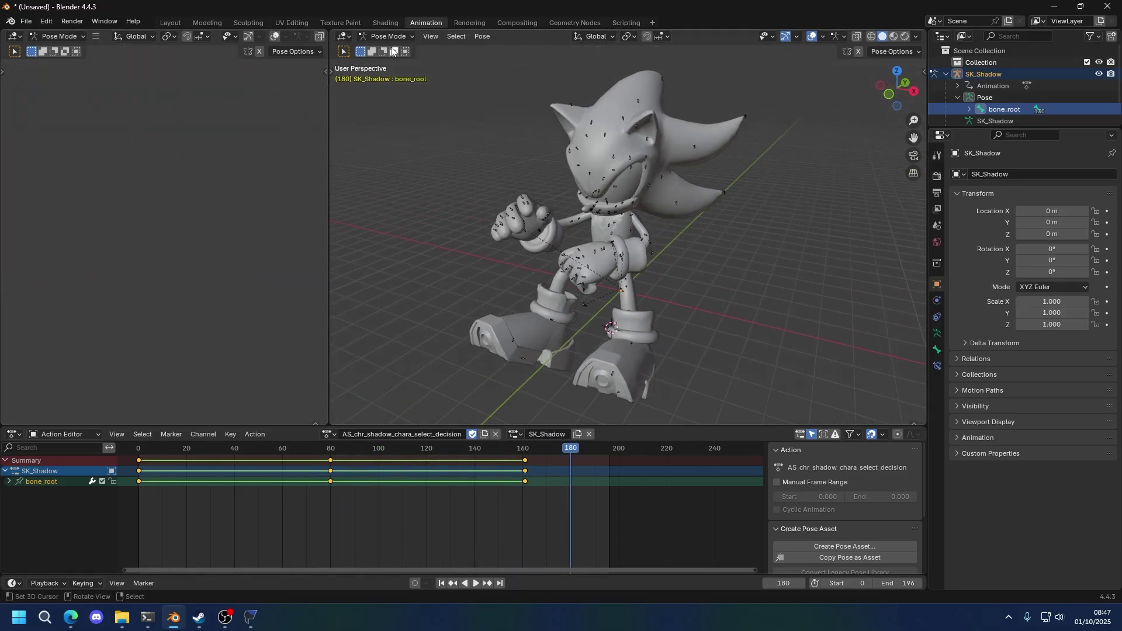
Return to the Layout workspace and rename the SK_Shadow armature object as Armature
click(172, 23)
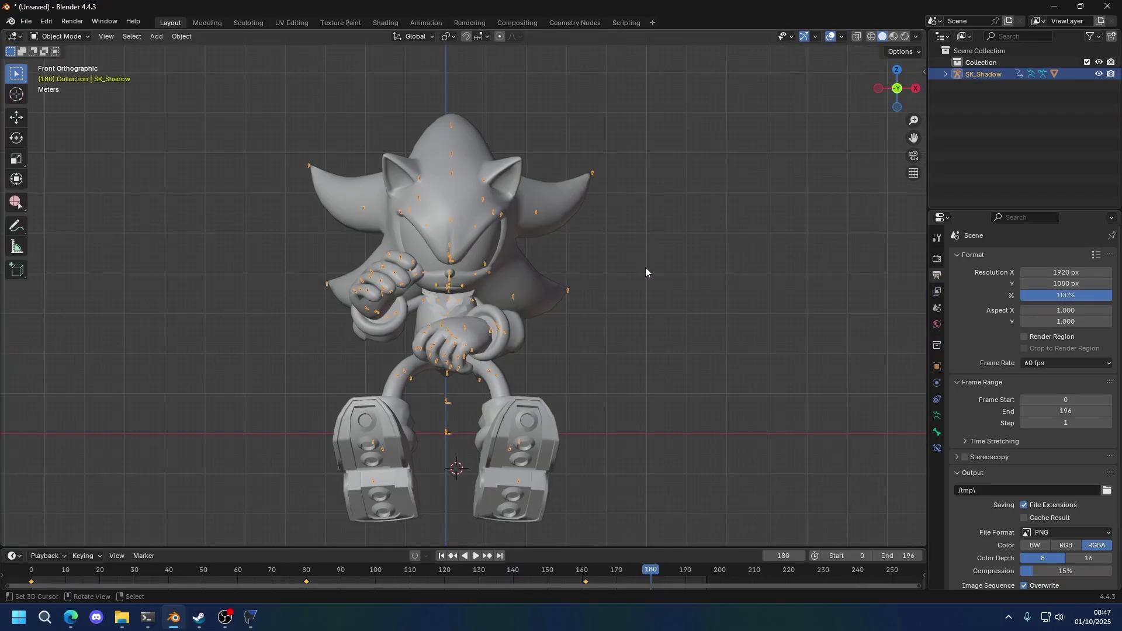
click(945, 74)
double_click(966, 73)
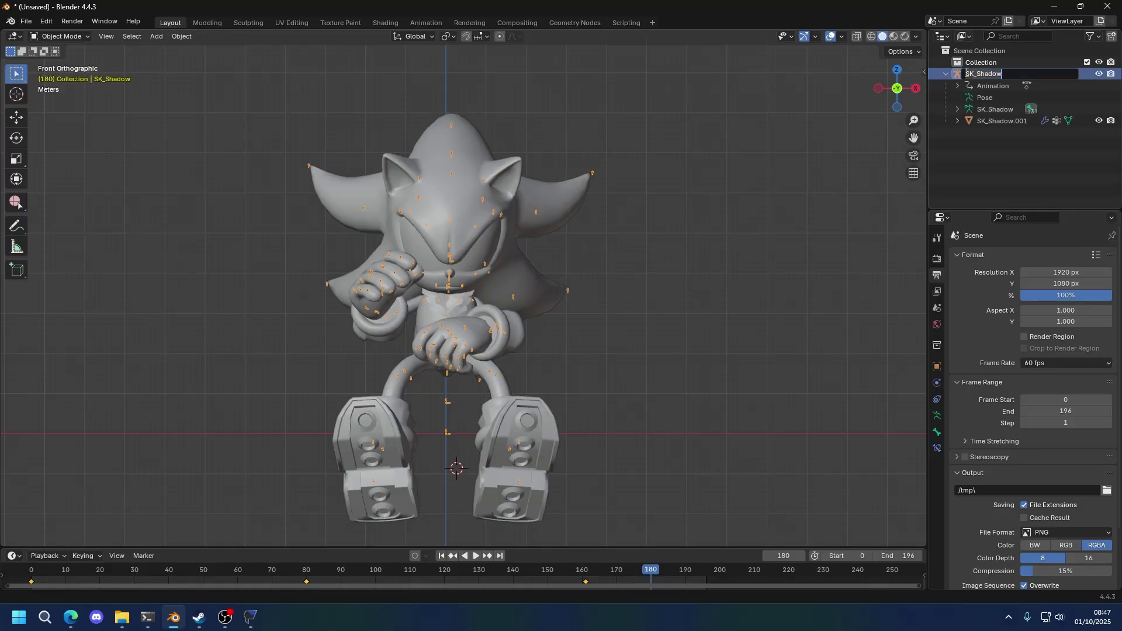
key(BackSpace)
text(Armature)
key(Return)
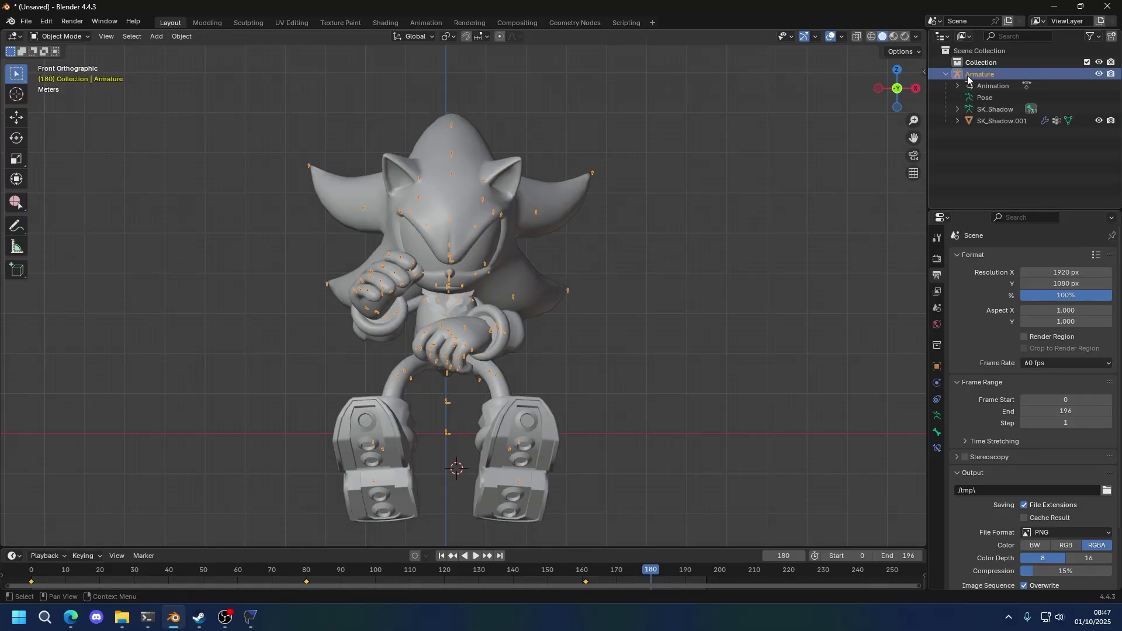
Rename the SK_Shadow armature data inside the Armature object as Armature
double_click(997, 109)
text(Ar)
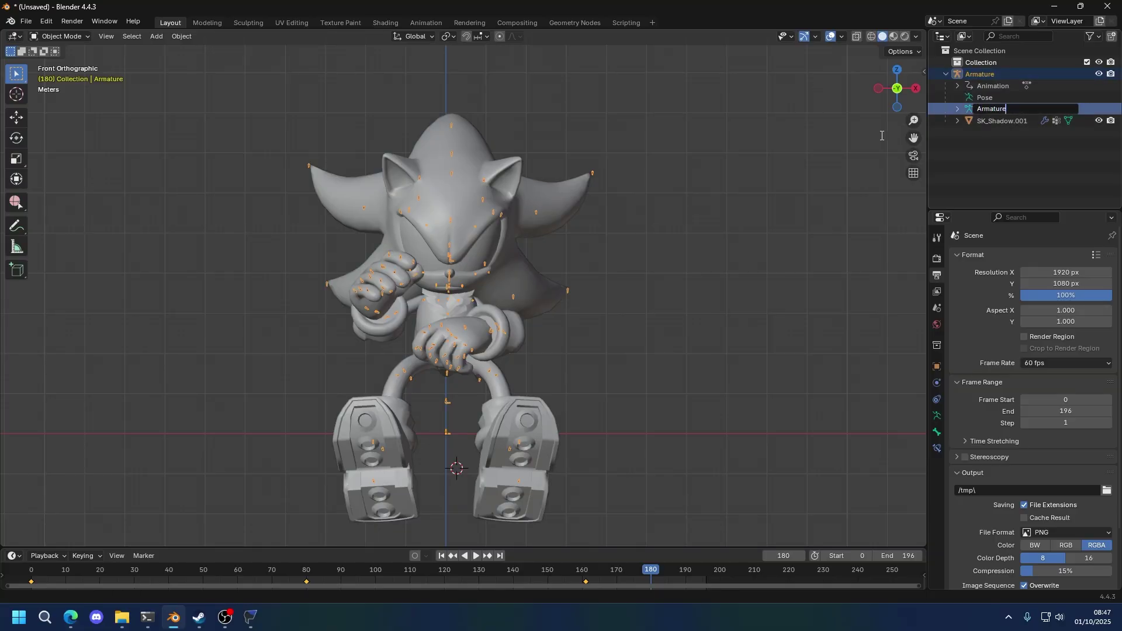
text(mature)
key(Return)
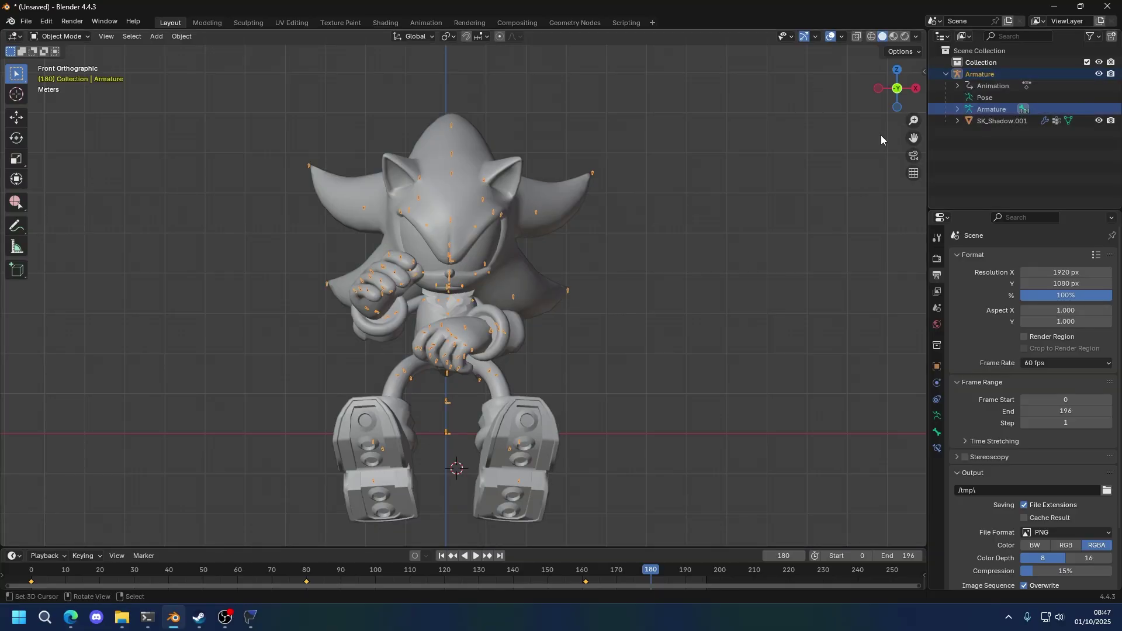
Select the SK_Shadow.001 mesh together with the Armature object and start an FBX export
click(1001, 117)
ctrl+click(990, 76)
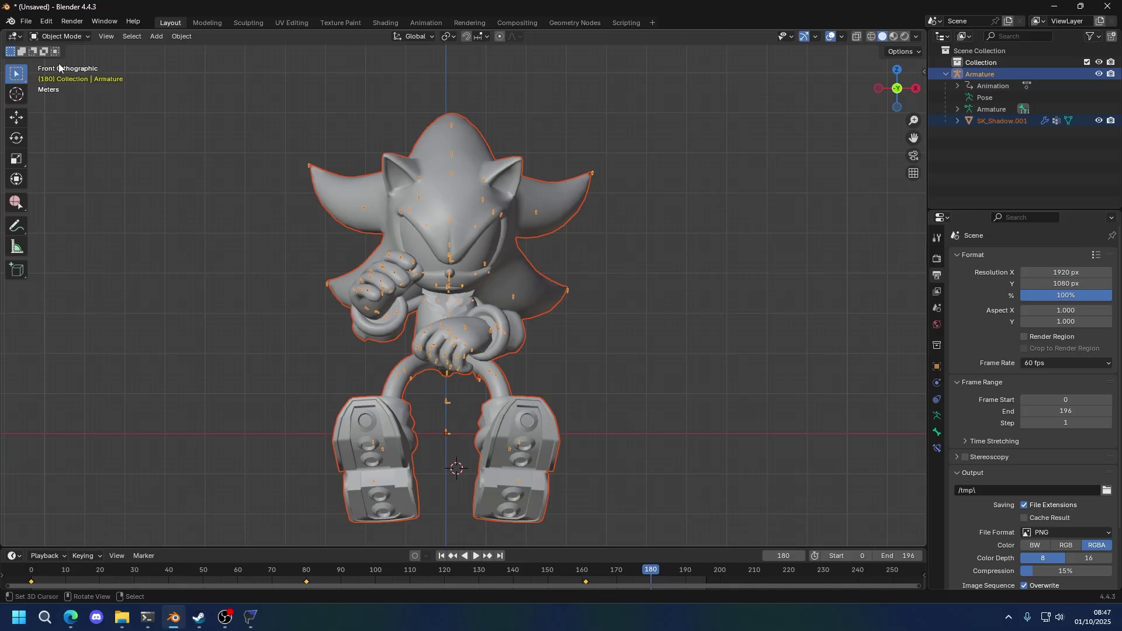
click(32, 20)
mouse_move(72, 199)
click(166, 294)
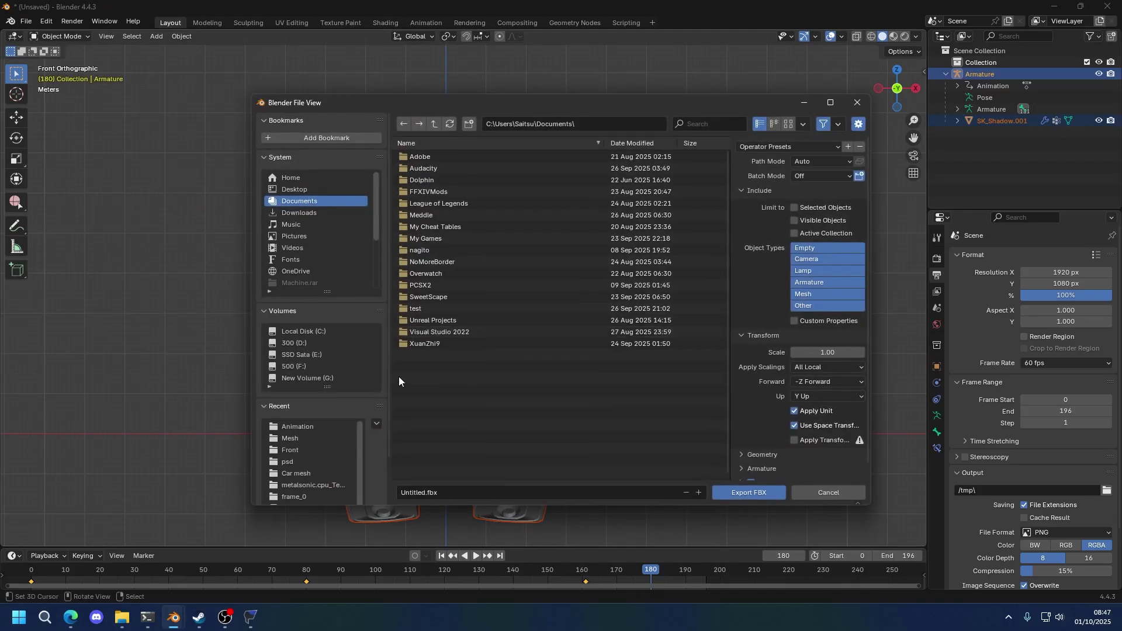
Create an Animation folder in G:\Unreal Engine Tutorial and open it as the export location
click(293, 427)
scroll(294, 456, down, 1)
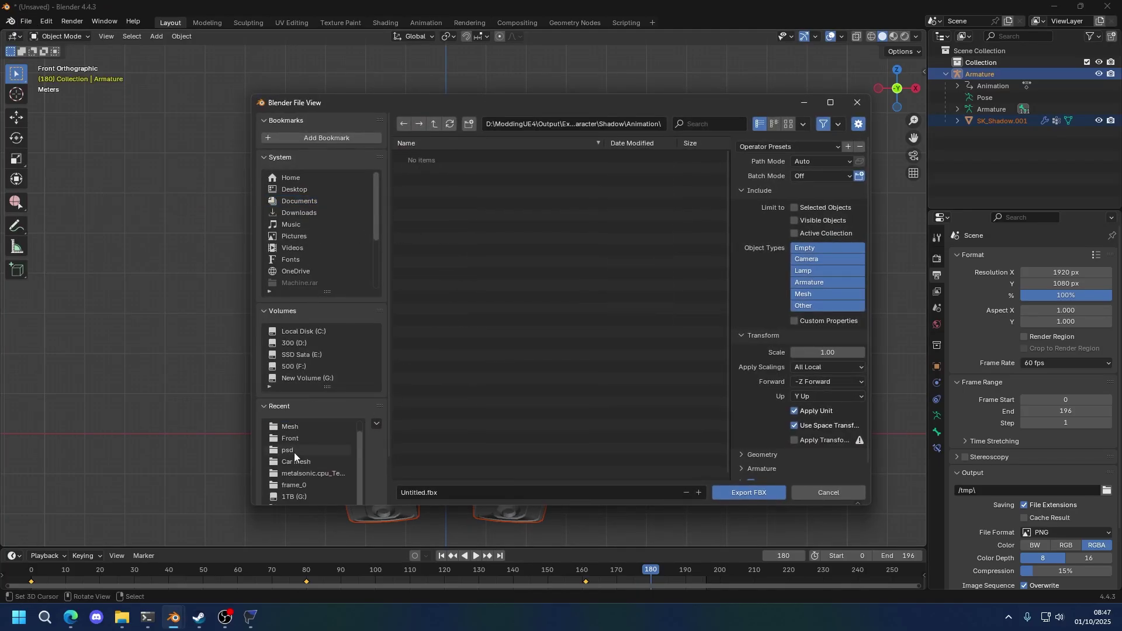
click(314, 378)
click(454, 238)
double_click(453, 237)
click(468, 123)
text(A)
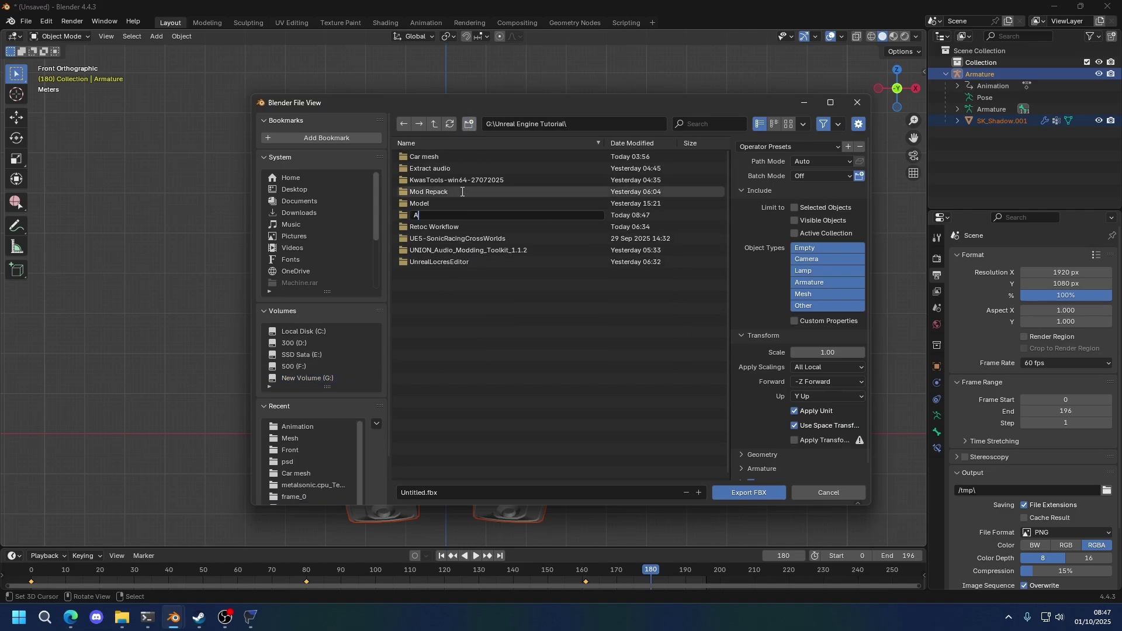
text(nimation)
key(Return)
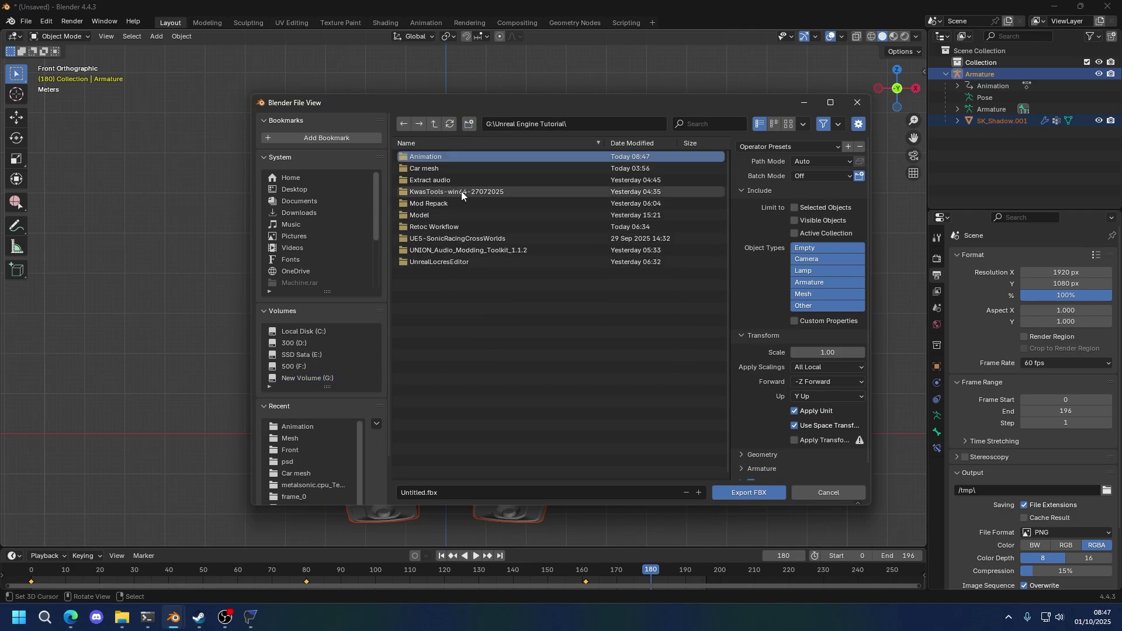
double_click(424, 157)
Configure the FBX export with scale 0.01, limited to selected objects, without leaf bones, NLA strips or all actions
click(794, 208)
scroll(777, 351, down, 1)
click(762, 459)
scroll(768, 412, down, 3)
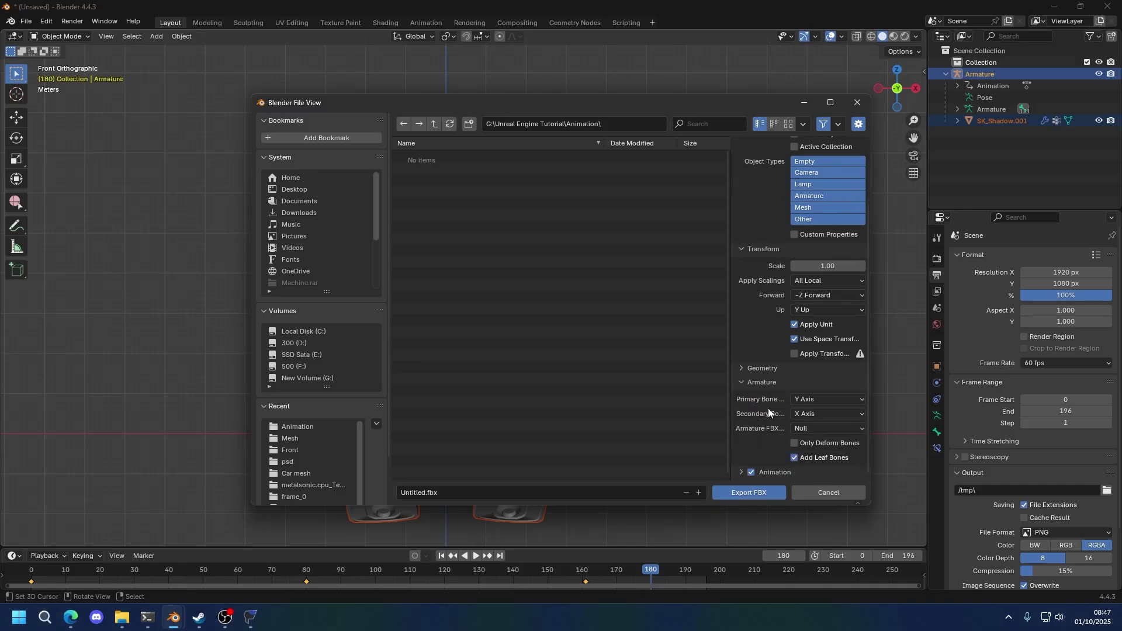
click(816, 266)
text(0.01)
key(Return)
click(754, 478)
scroll(772, 432, down, 4)
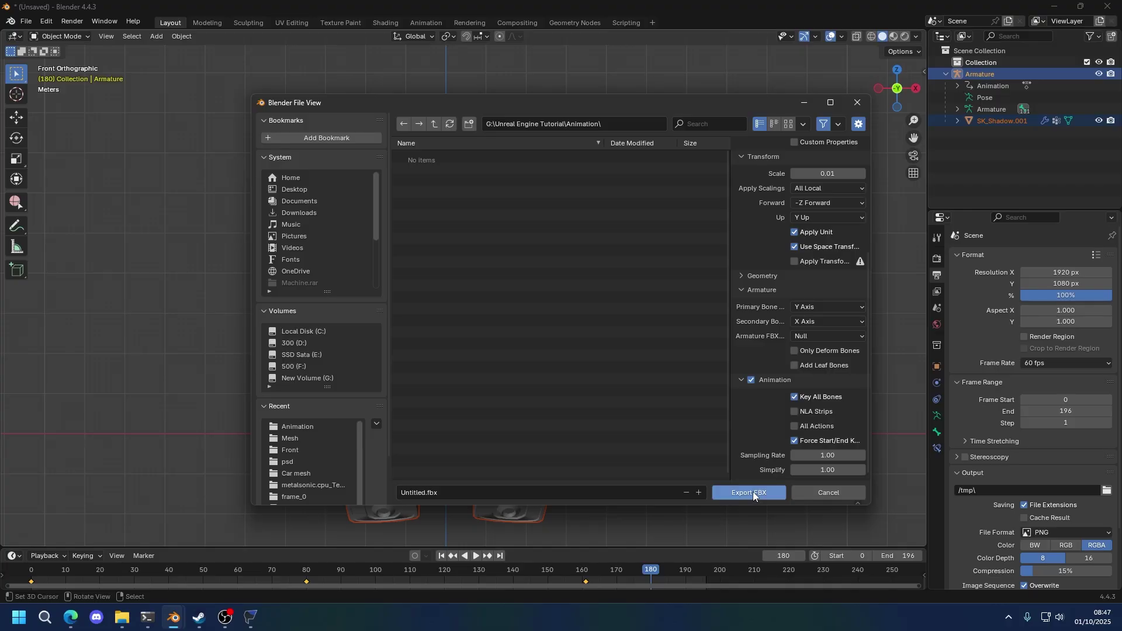
Name the export file idle, export the FBX, and open File Explorer
click(529, 492)
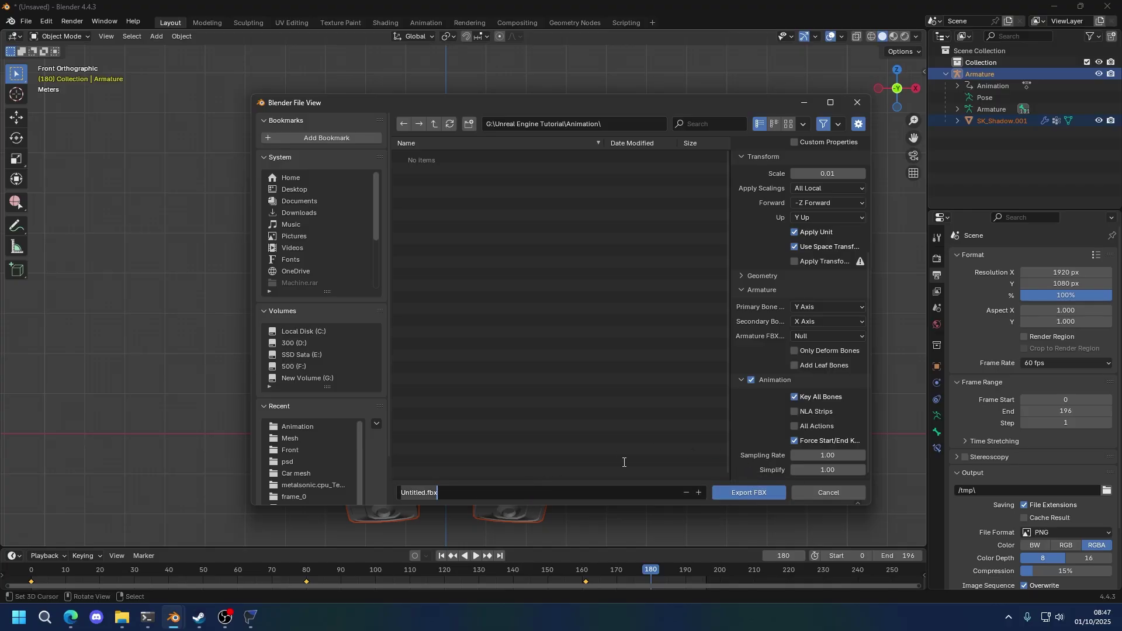
text(idle)
key(Return)
click(732, 493)
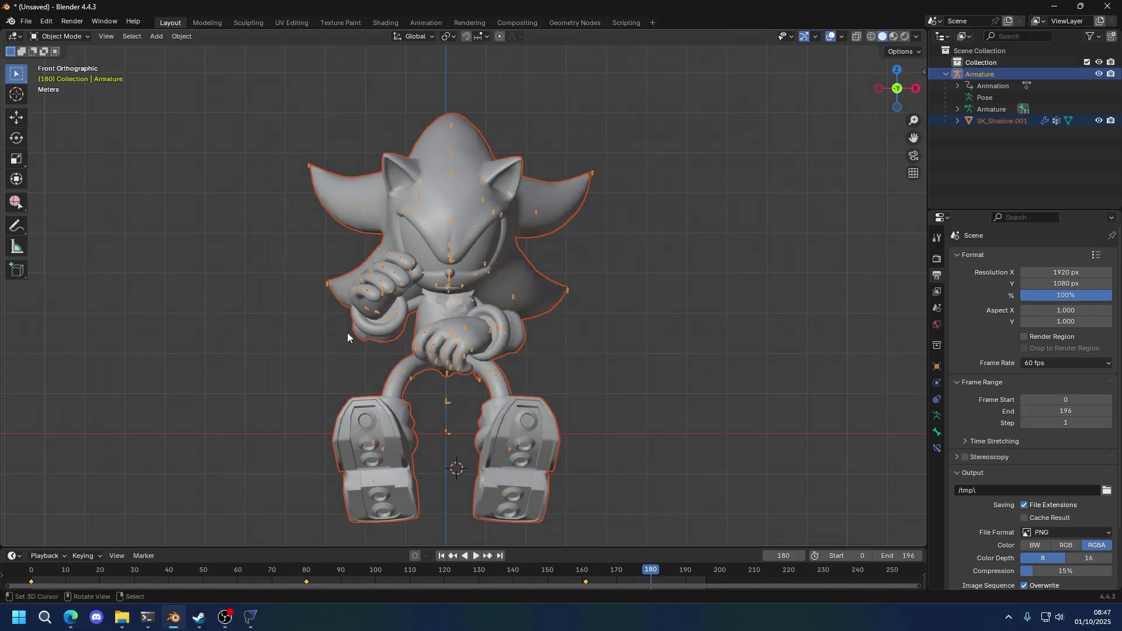
scroll(571, 319, down, 3)
click(122, 618)
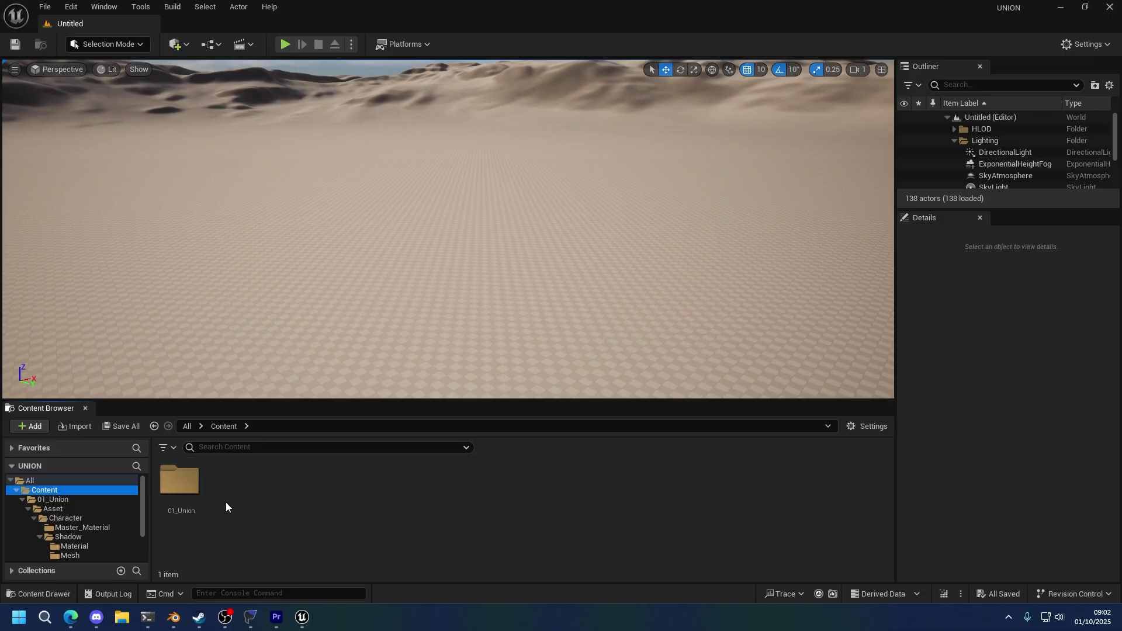
In Unreal Editor, create a folder named Common inside Content/01_Union/Asset/Character and open it
double_click(184, 496)
double_click(185, 501)
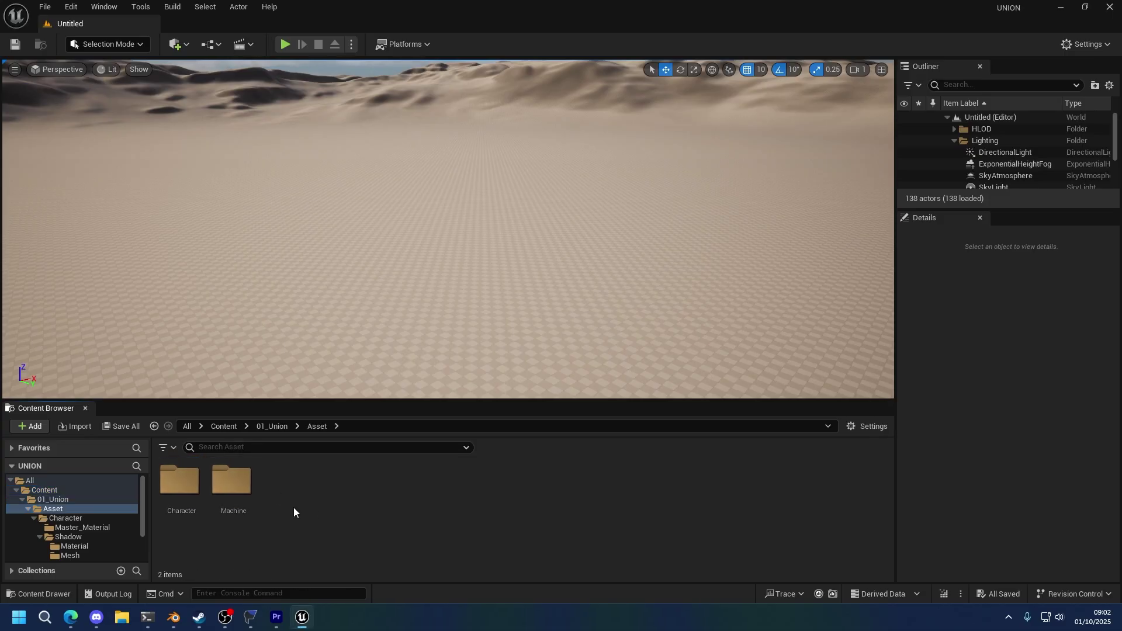
double_click(182, 485)
right_click(333, 501)
mouse_move(374, 295)
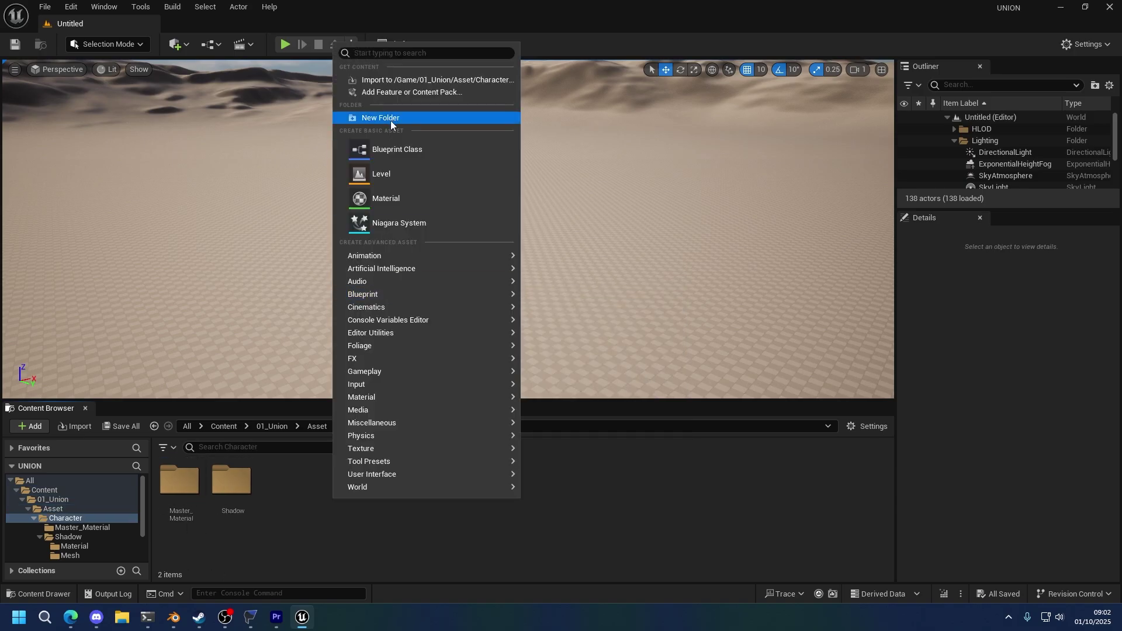
click(391, 119)
text(Common)
key(Return)
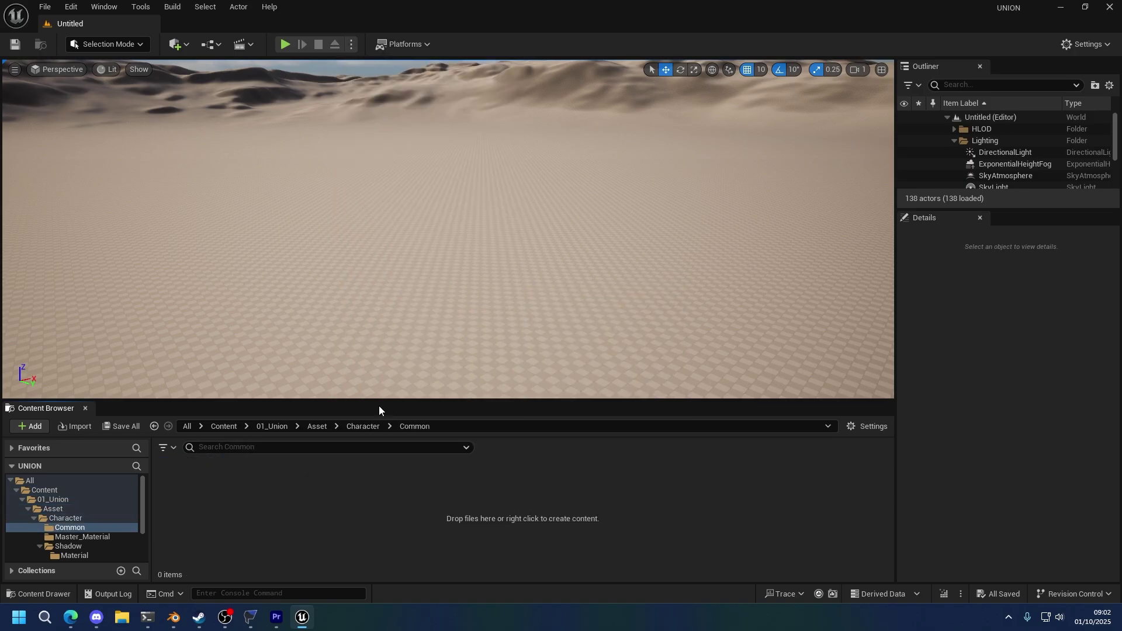
Create a folder named Skeleton inside the Common folder and open it
right_click(377, 465)
click(426, 98)
text(S)
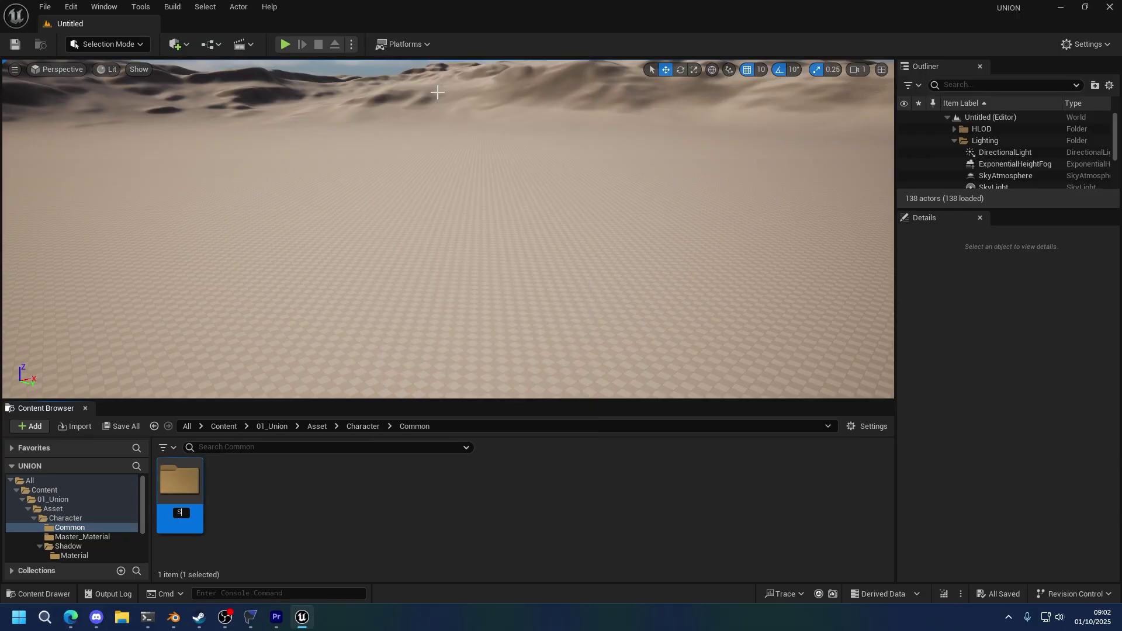
text(keleton)
key(Return)
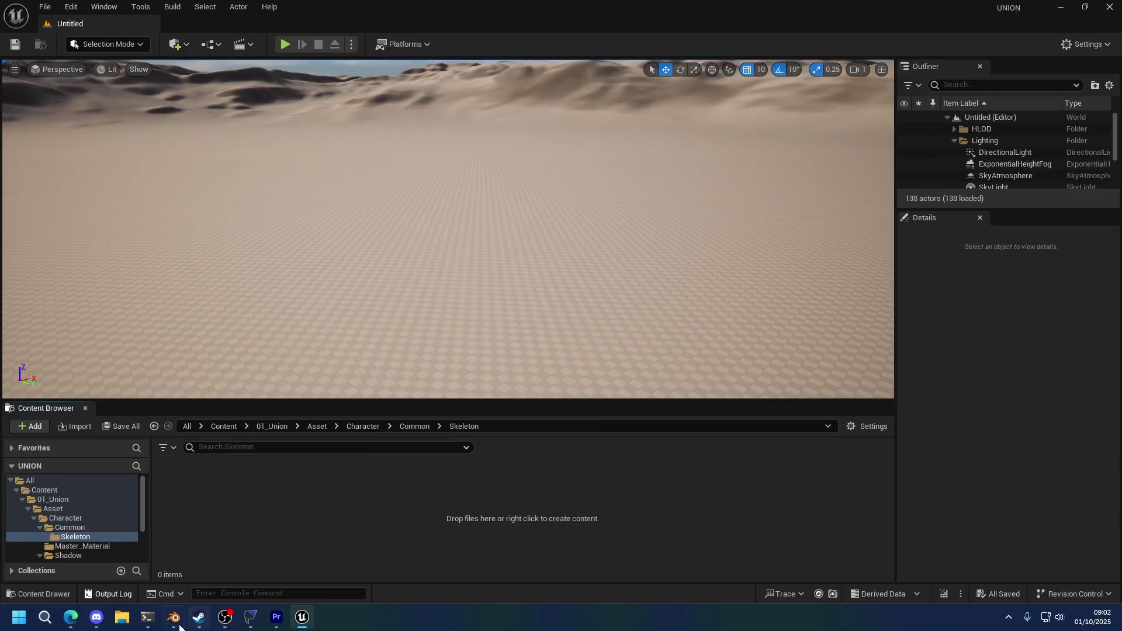
In File Explorer, browse the game's Content folder to the extracted files in Extract\UNION\Content
click(120, 620)
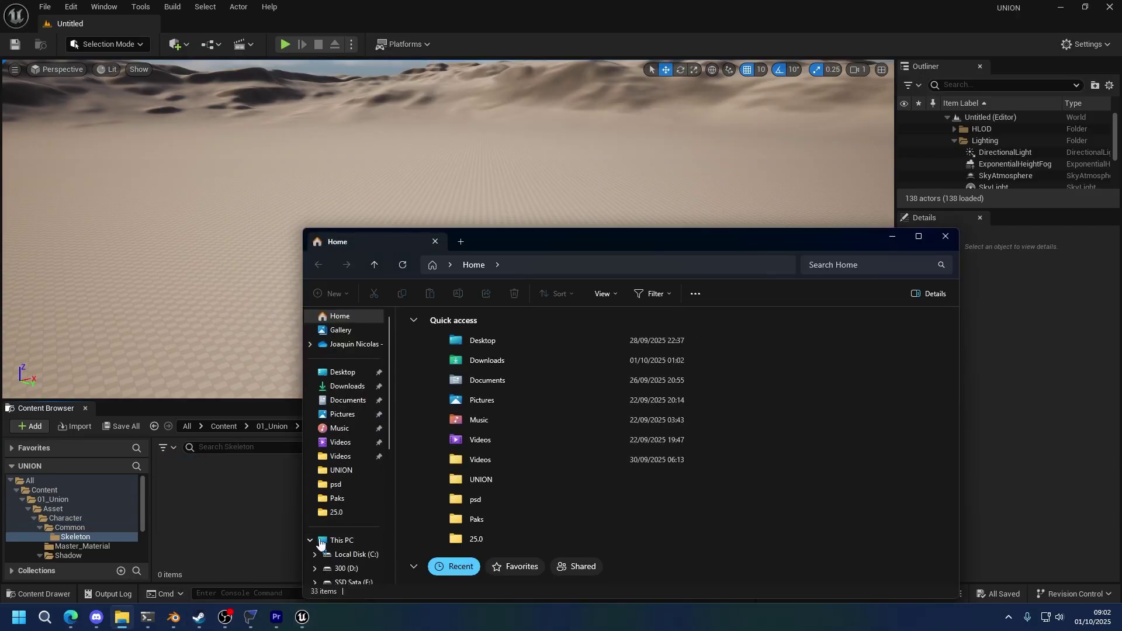
click(333, 499)
click(706, 265)
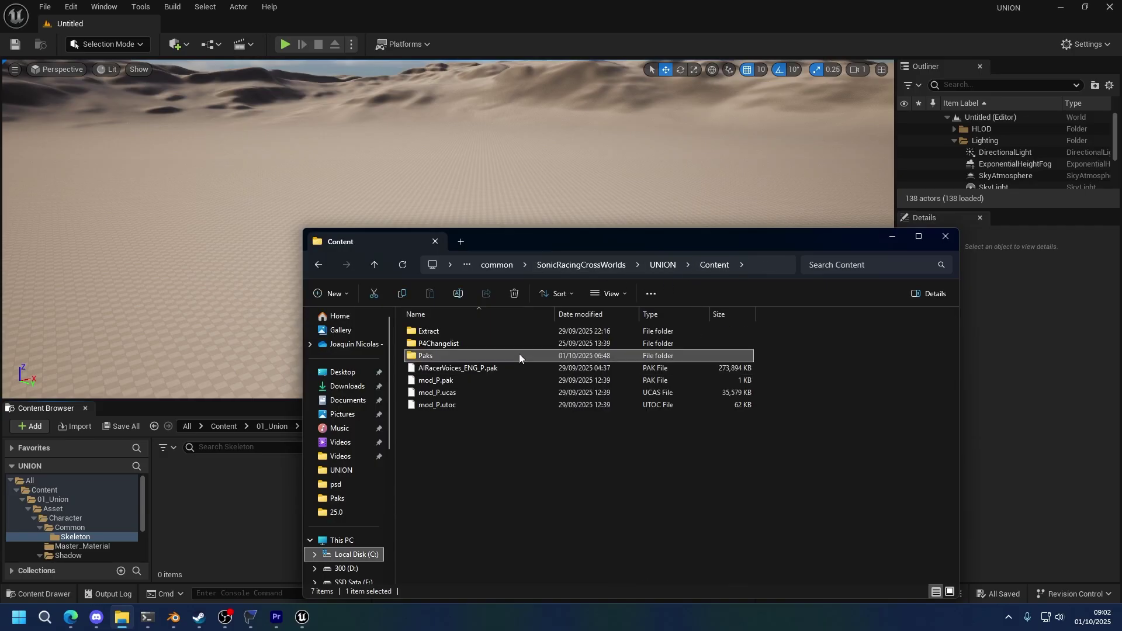
double_click(463, 331)
click(450, 343)
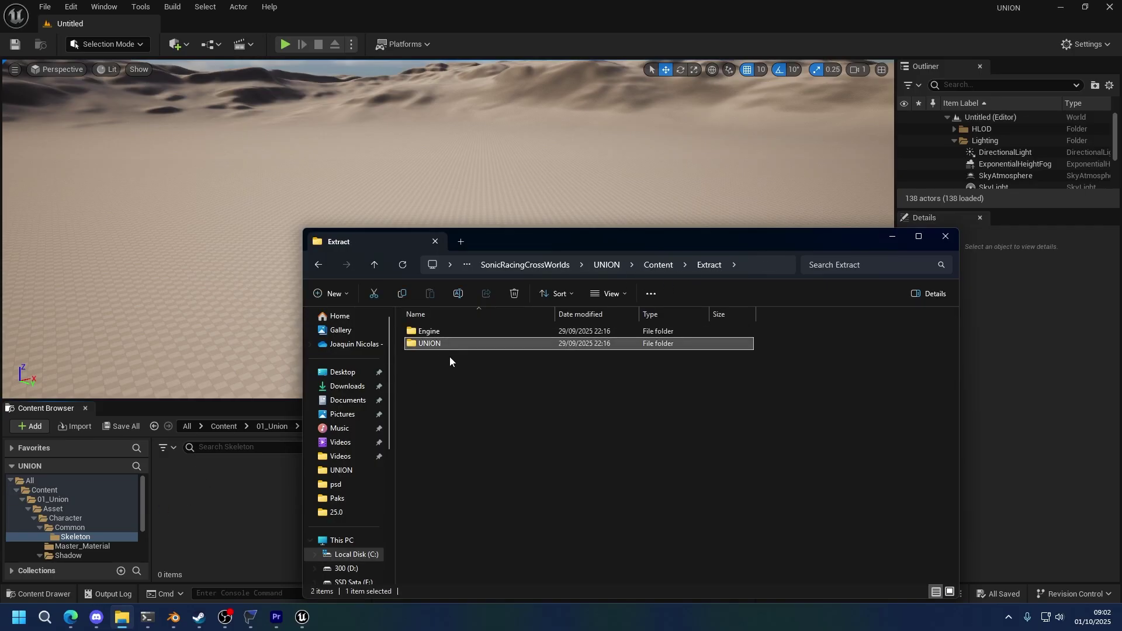
double_click(436, 344)
double_click(429, 331)
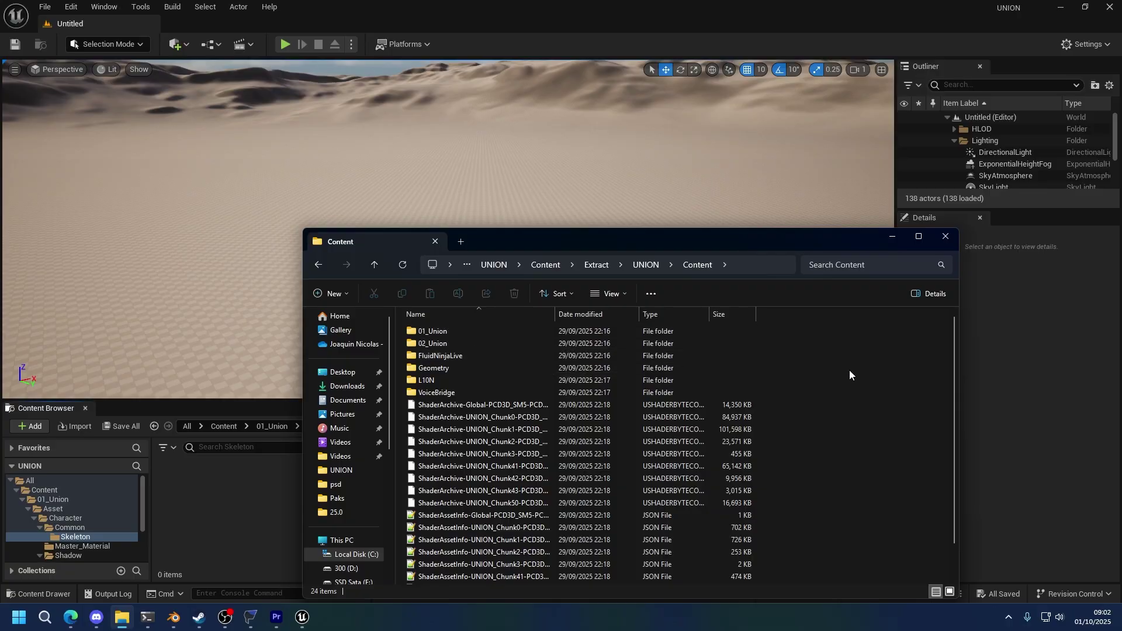
Open Shadow's Mesh folder in Unreal Editor, and browse the extracted files in File Explorer to 01_Union\Asset\Character
click(89, 558)
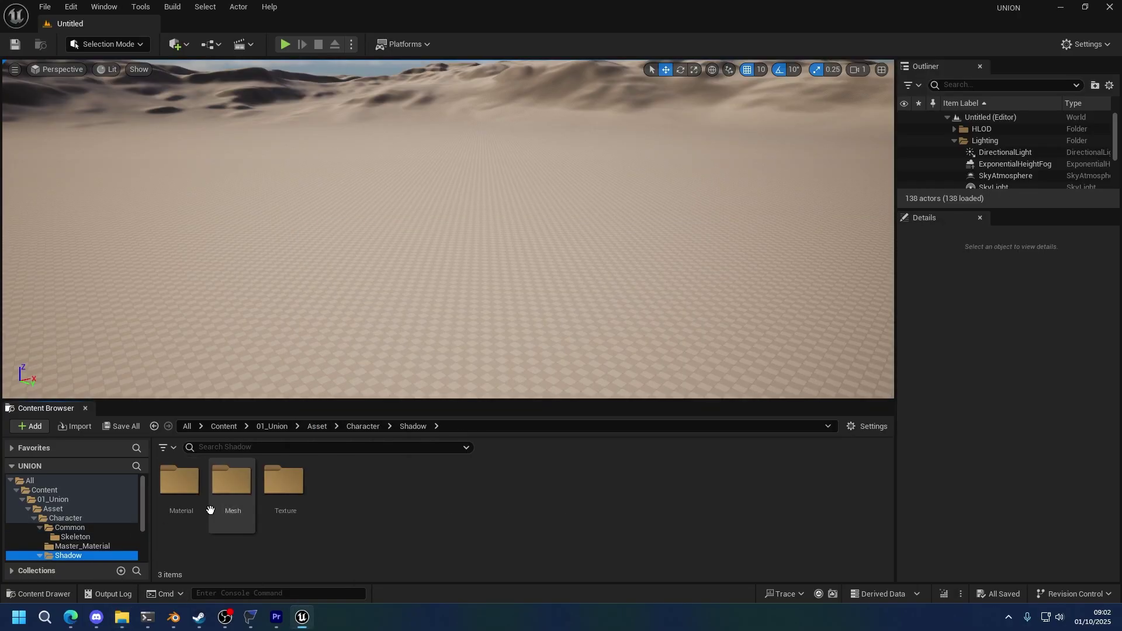
double_click(232, 485)
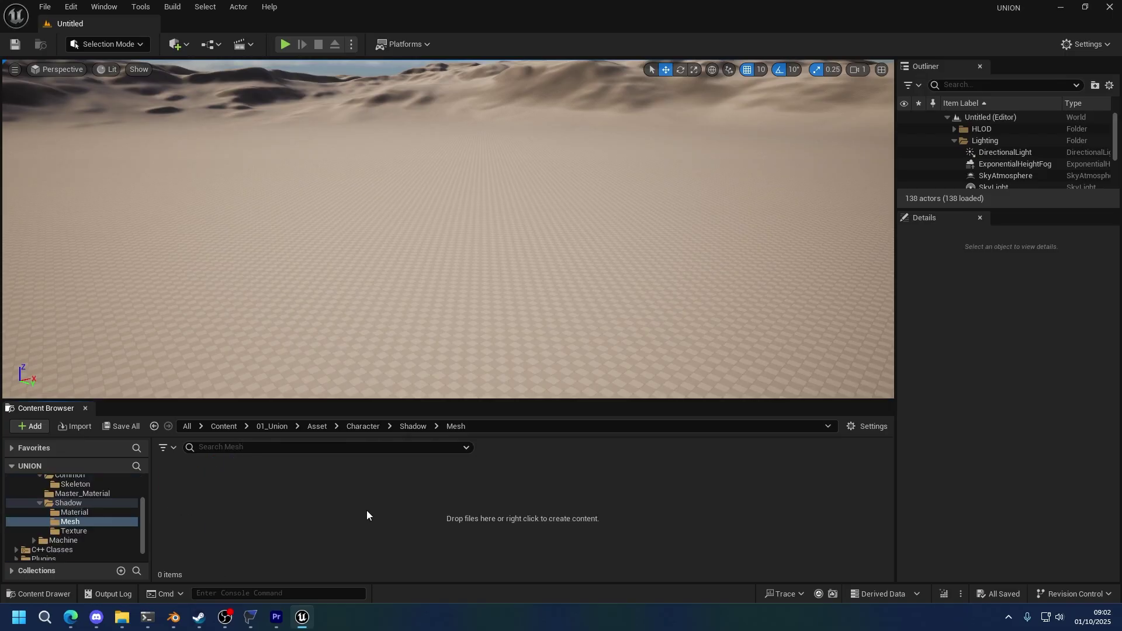
key(alt+Tab)
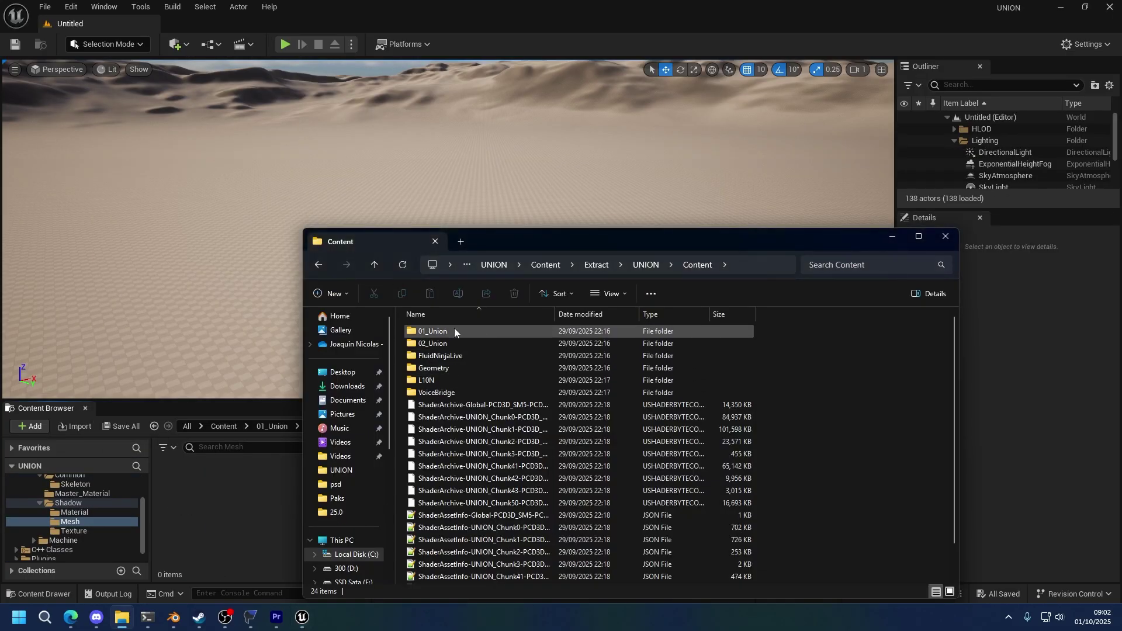
double_click(454, 328)
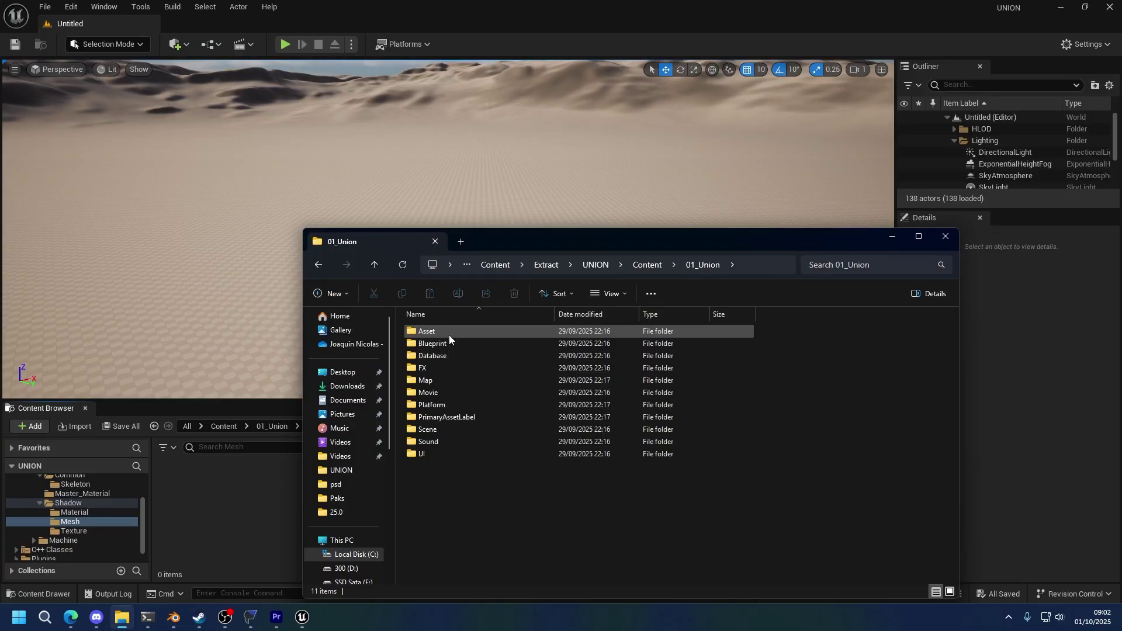
double_click(433, 332)
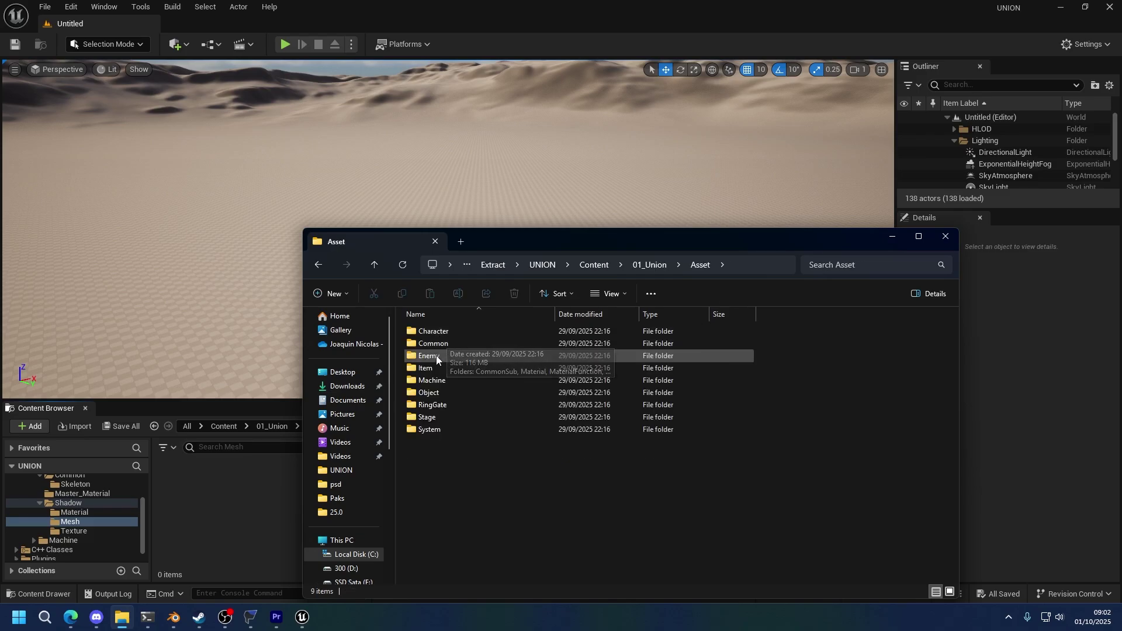
double_click(445, 355)
key(alt+Left)
double_click(448, 332)
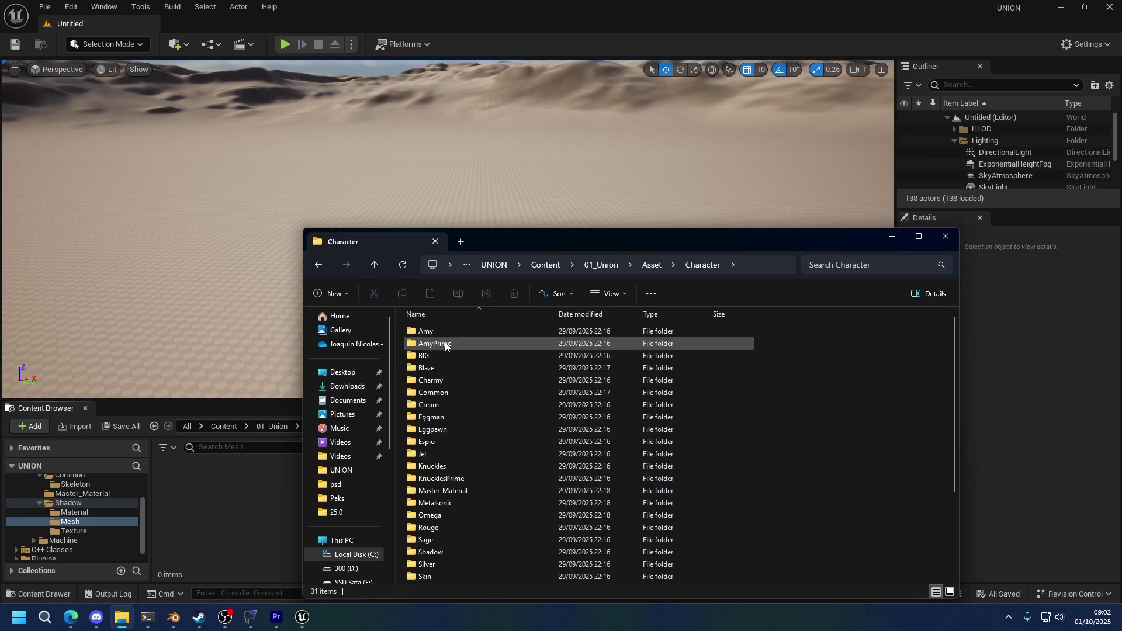
Open the extracted Common folder and select two adjacent items inside its subfolder
double_click(436, 392)
double_click(450, 343)
click(444, 356)
shift+click(453, 368)
Show the Common\Skeleton folder in File Explorer, paste the copied Normal_Skeleton .uexp and .uasset files there, and return to Unreal Editor
click(73, 484)
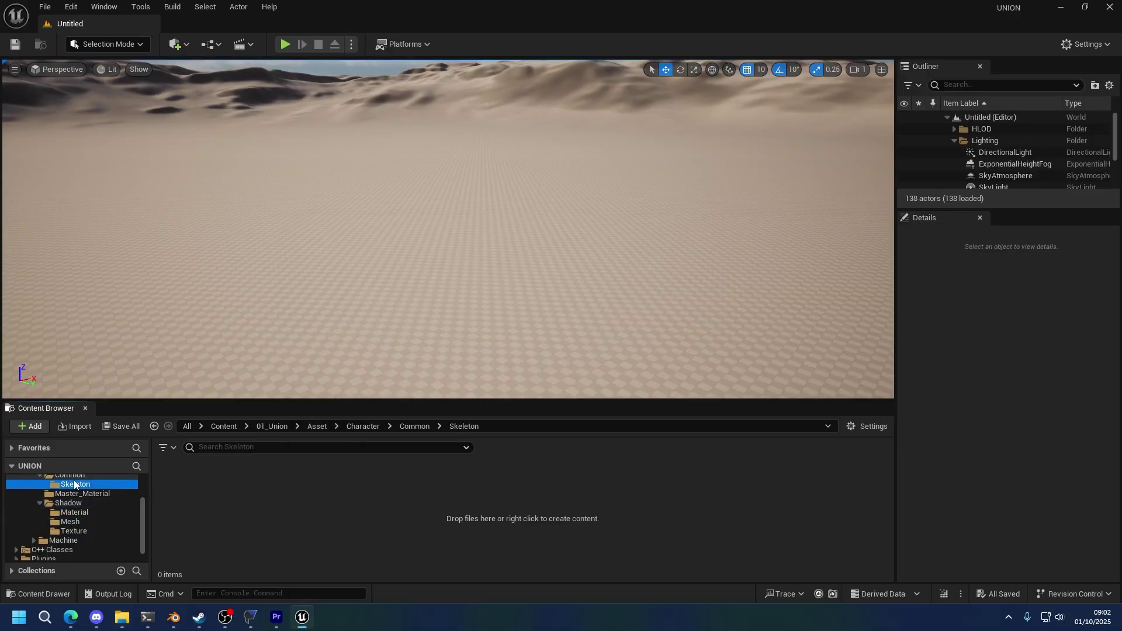
right_click(74, 480)
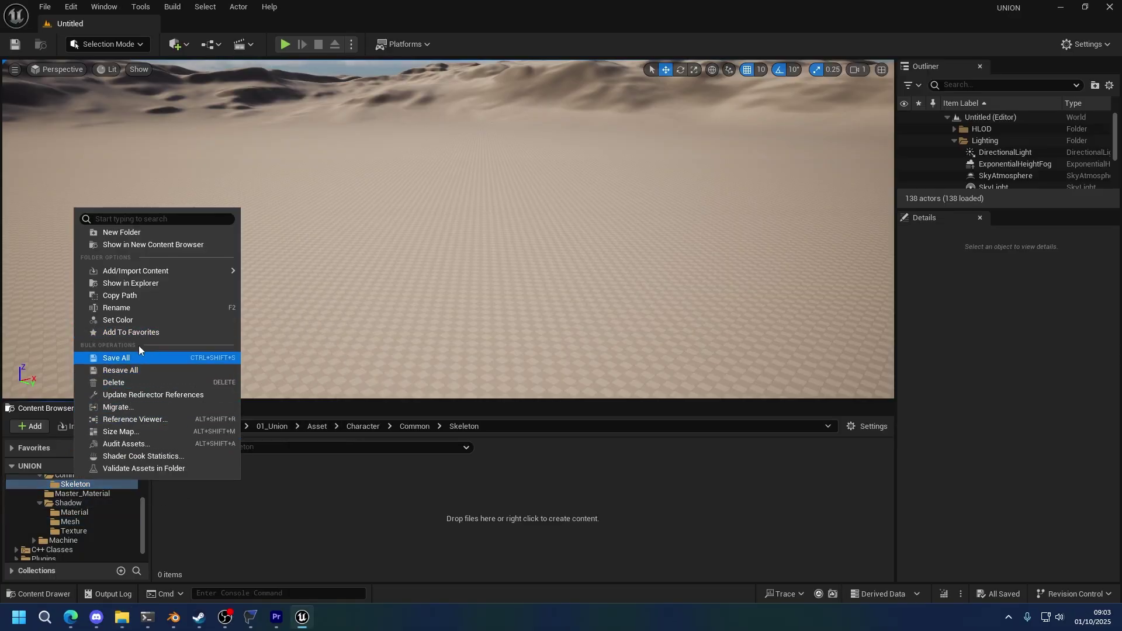
click(135, 284)
key(ctrl+v)
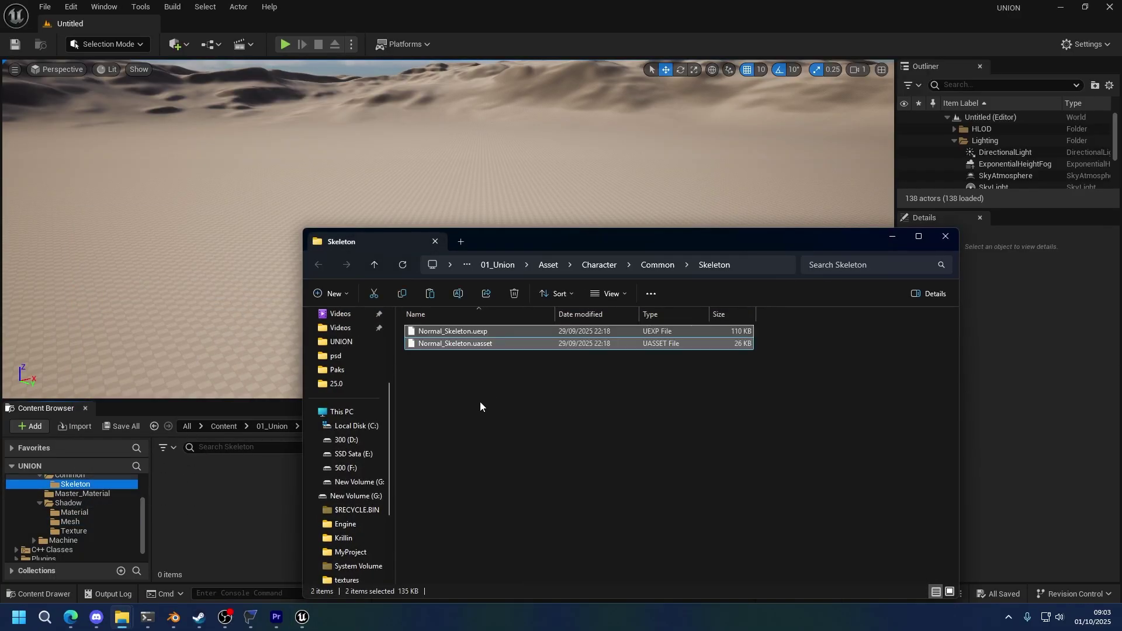
click(274, 455)
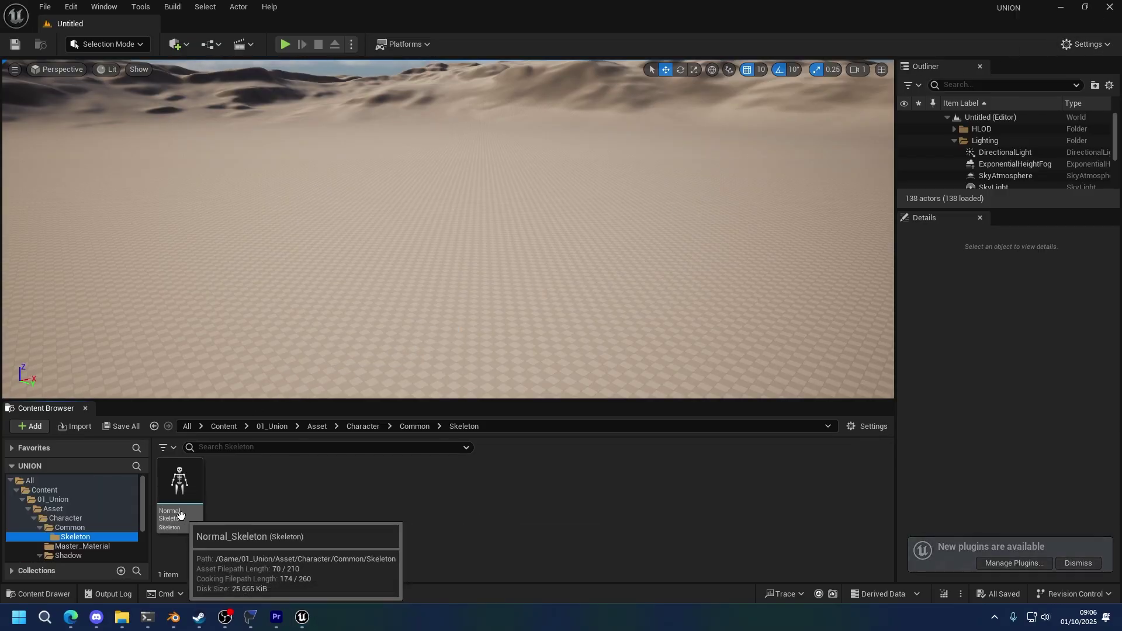
Create a folder named Animation inside the Shadow folder and open it
click(97, 556)
right_click(390, 523)
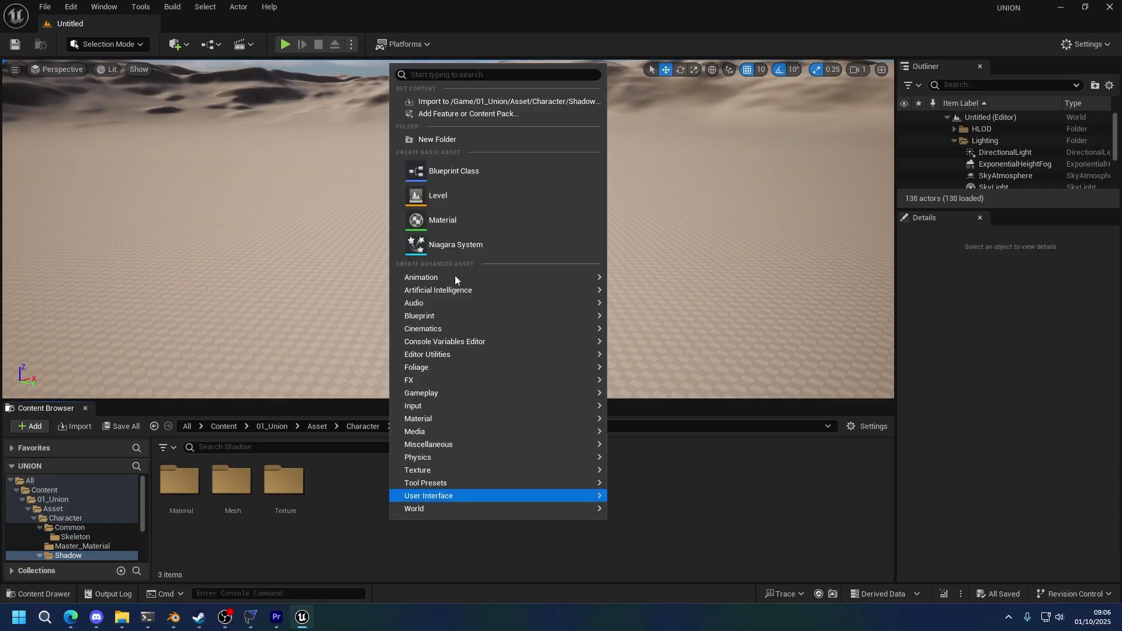
click(447, 140)
text(Animation)
key(Return)
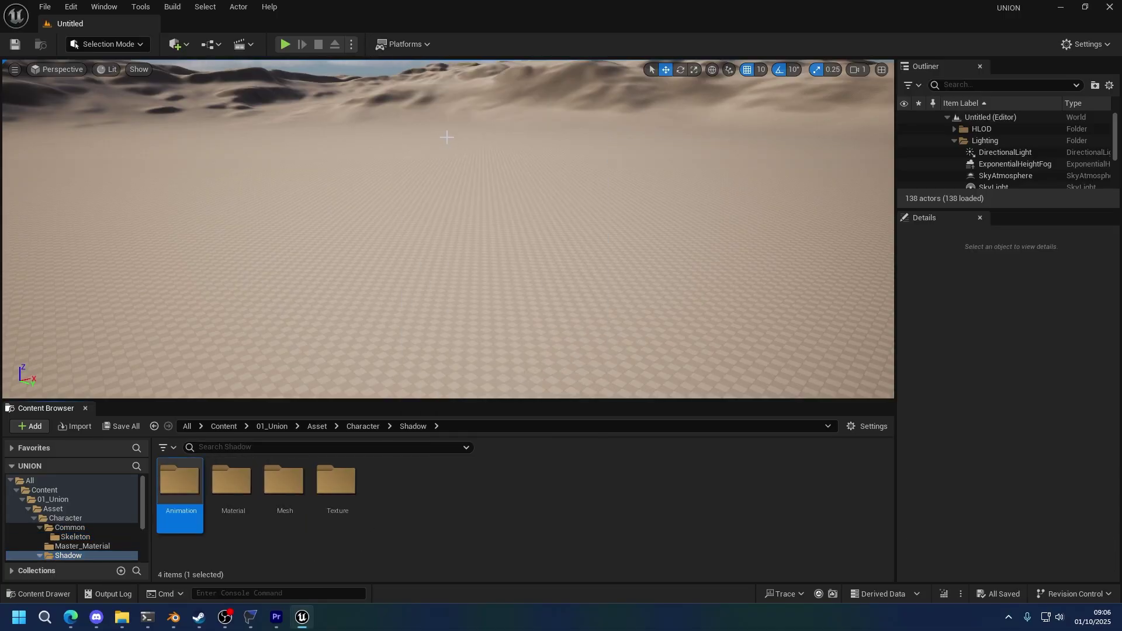
key(Return)
Bring idle.fbx from the Unreal Engine Tutorial\Animation folder into Shadow's Mesh folder for import
scroll(70, 520, down, 3)
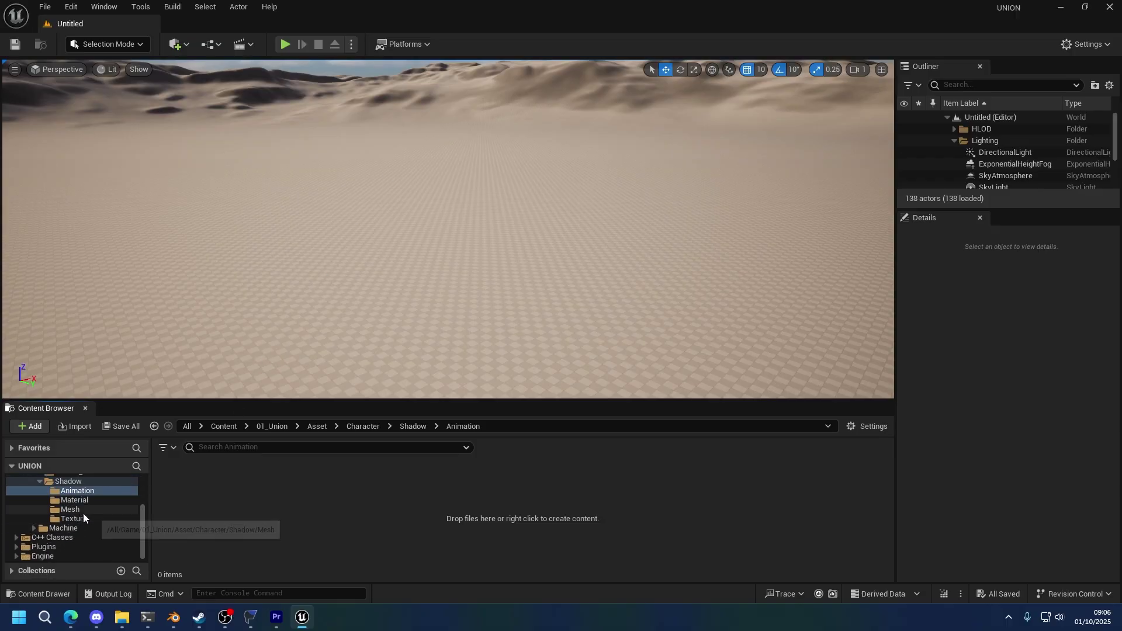
click(83, 512)
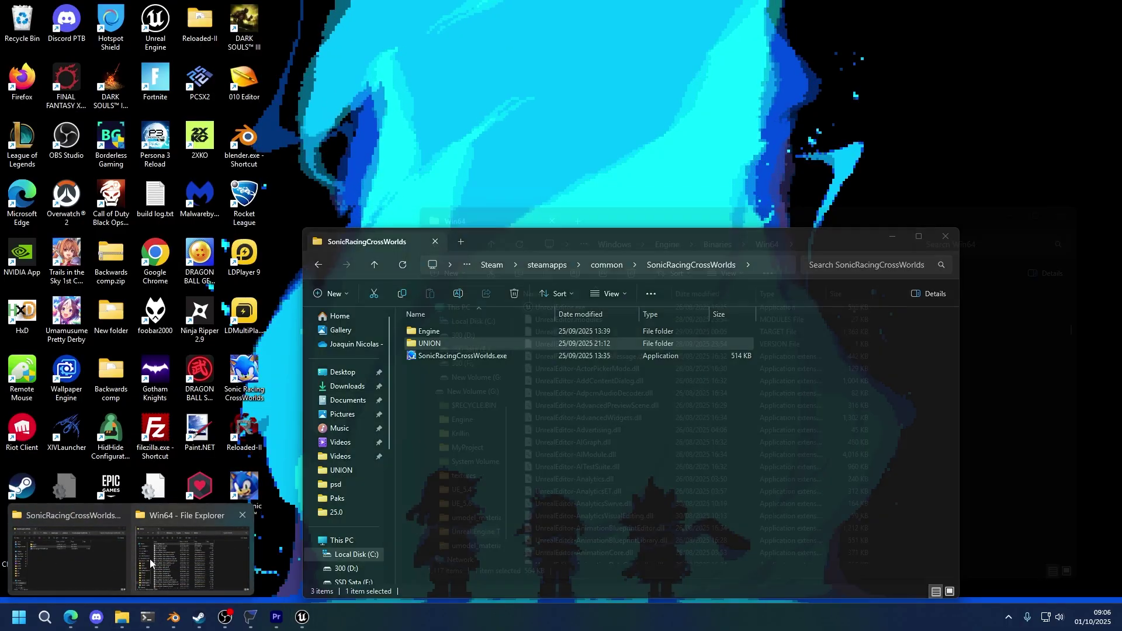
click(150, 559)
click(626, 246)
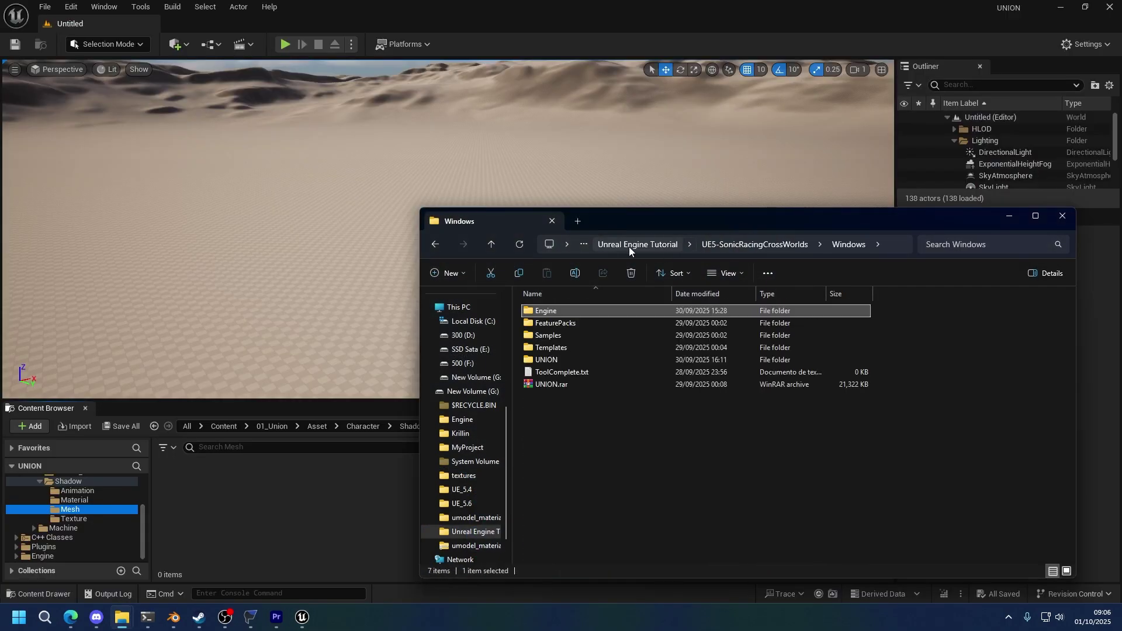
click(657, 246)
double_click(574, 308)
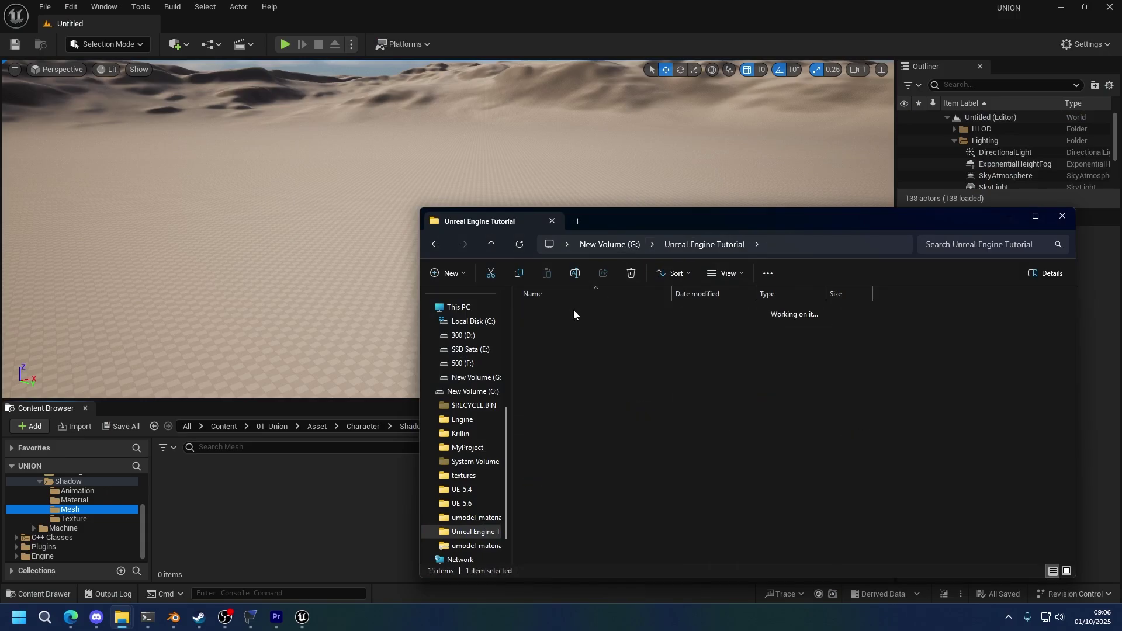
mouse_move(565, 310)
mouse_down()
mouse_move(521, 461)
mouse_move(545, 303)
mouse_up()
drag(279, 513, 276, 512)
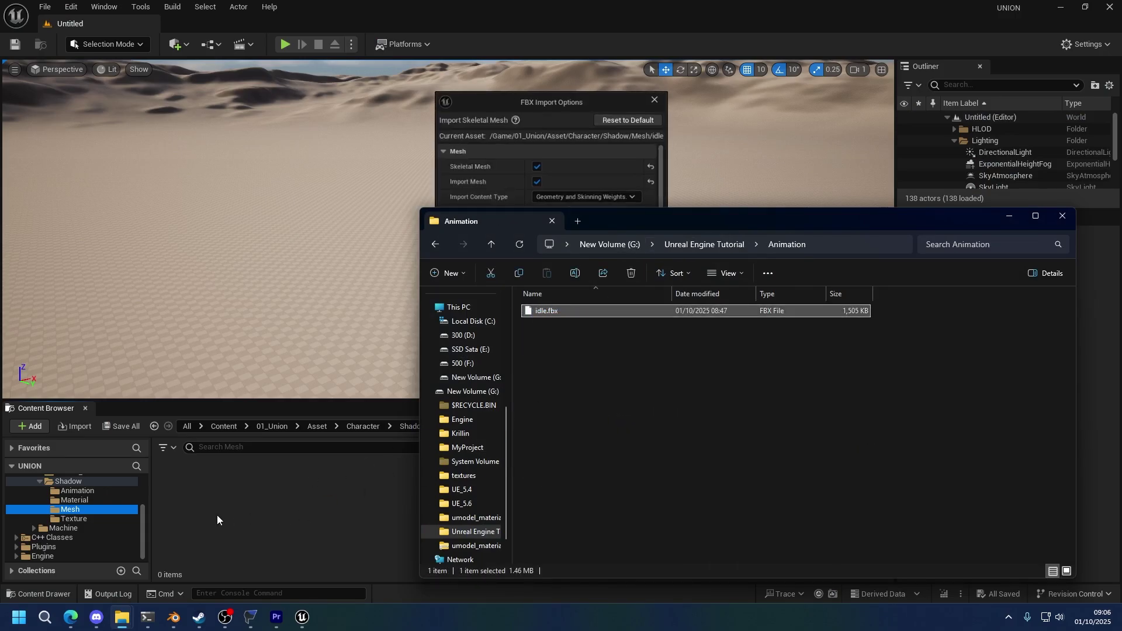
Set the import skeleton to Normal_Skeleton, enable Import Animations, and import all of the FBX content
click(568, 212)
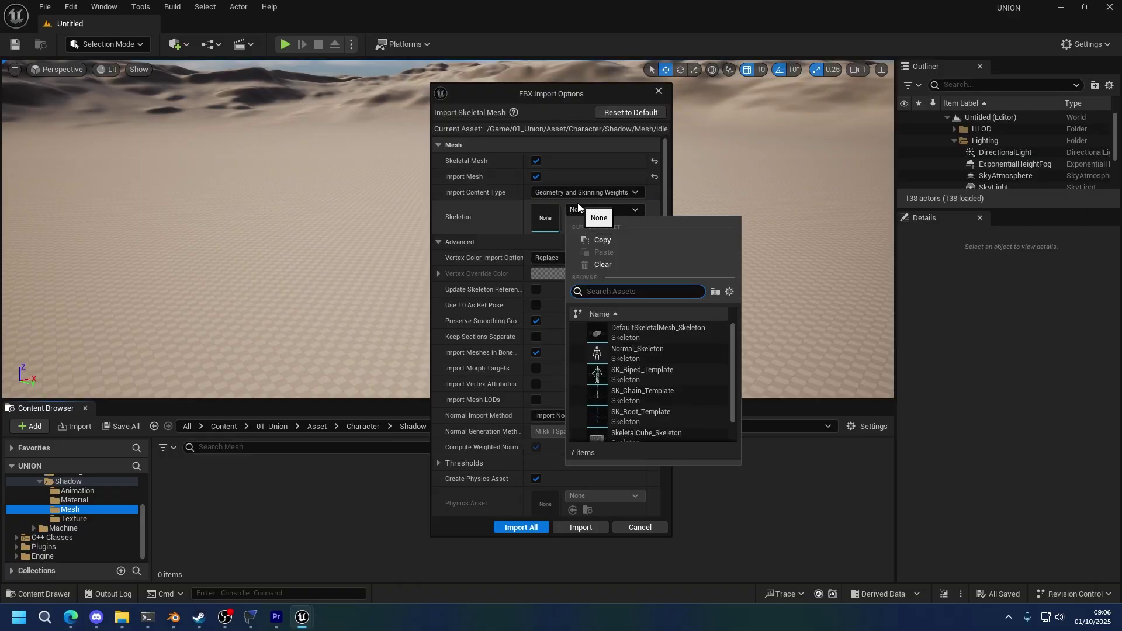
click(623, 360)
scroll(598, 306, down, 10)
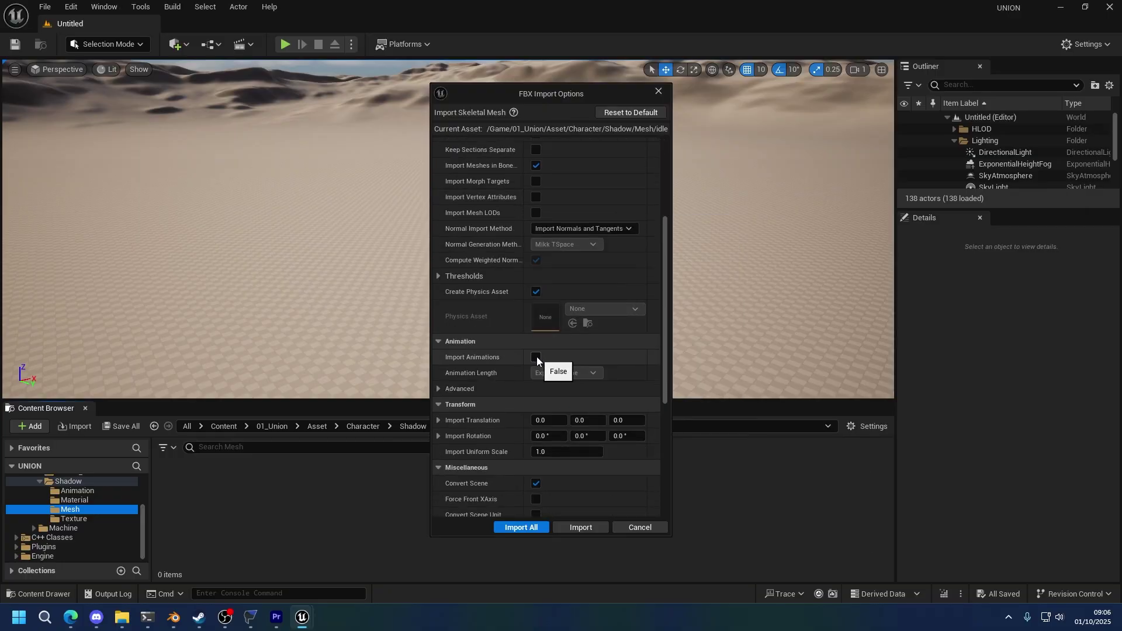
click(521, 528)
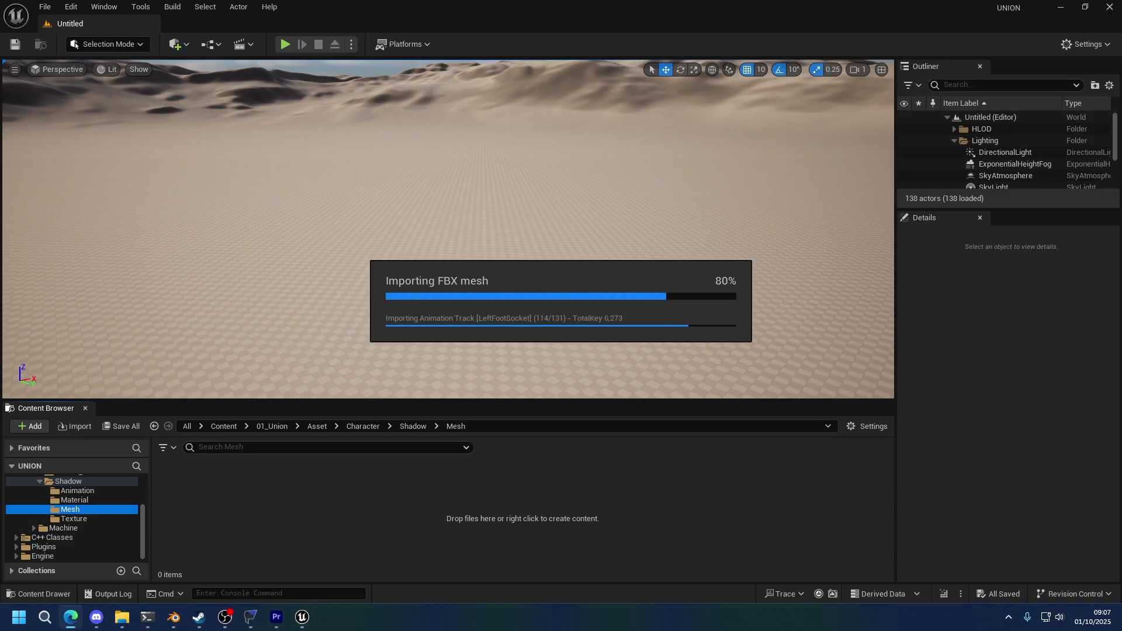
click(833, 135)
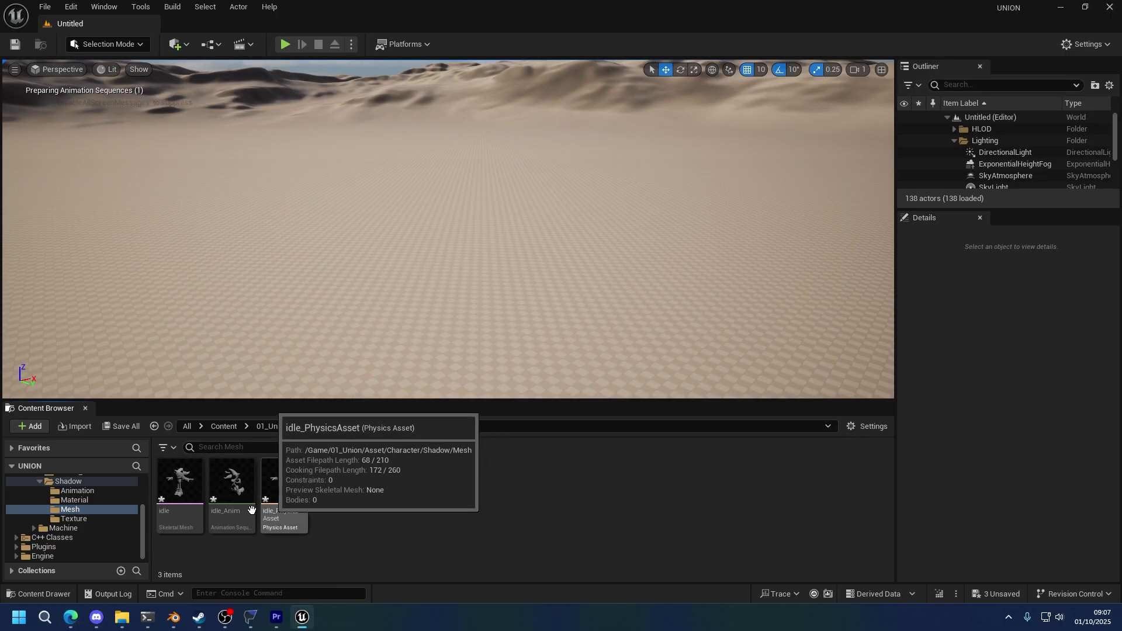
Save the imported skeletal mesh, animation sequence and physics asset in the Mesh folder
click(180, 485)
shift+click(278, 503)
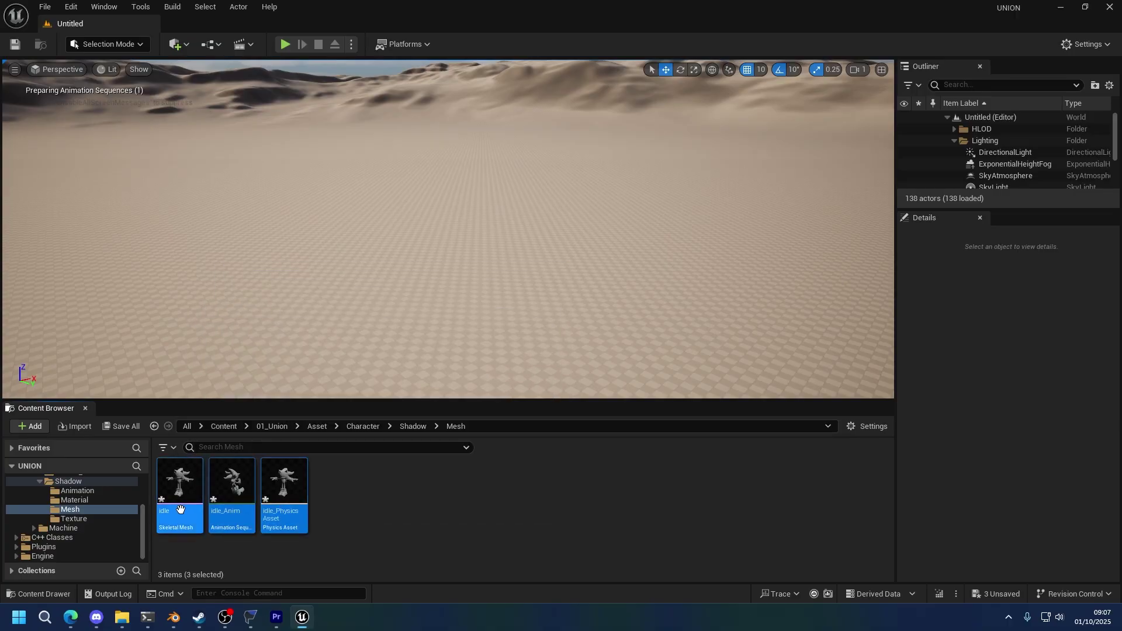
key(ctrl+s)
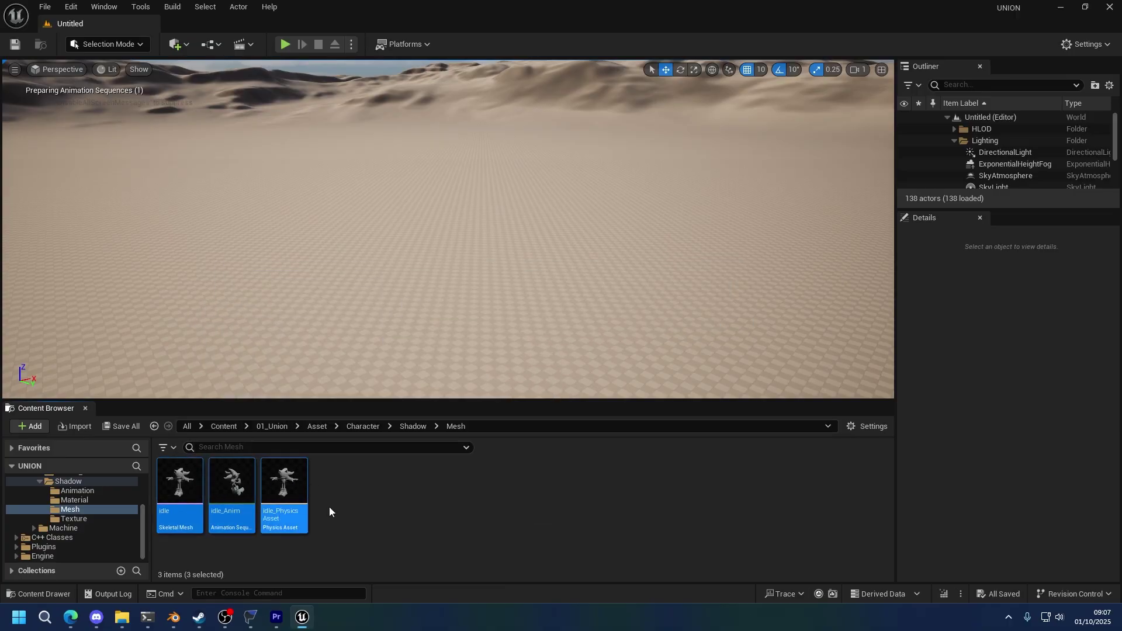
Open the idle_Anim animation sequence to check its playback, and close its editor
click(243, 514)
double_click(244, 515)
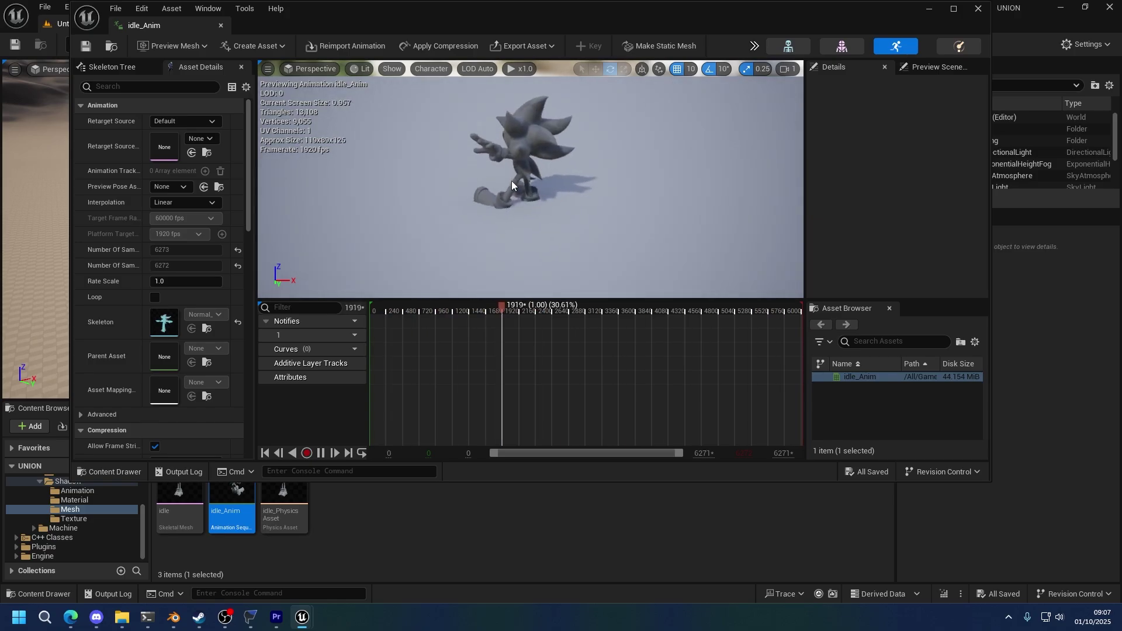
click(969, 14)
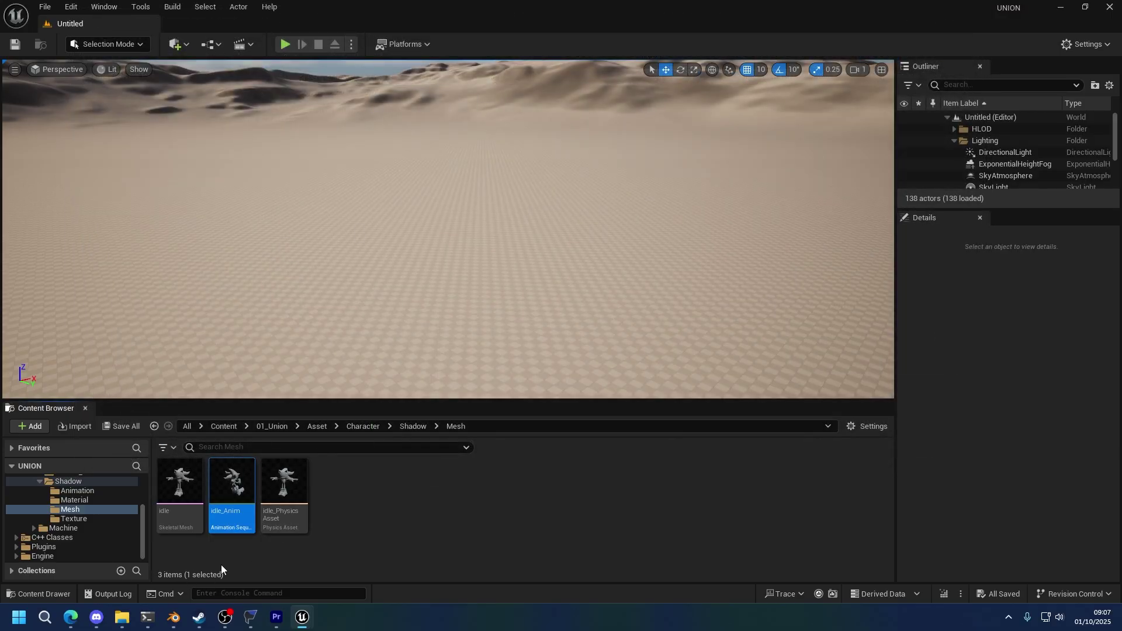
In FModel, filter Shadow's animations by "select" and copy the package name without extension of AS_chr_shadow_chara_select_decision
click(251, 617)
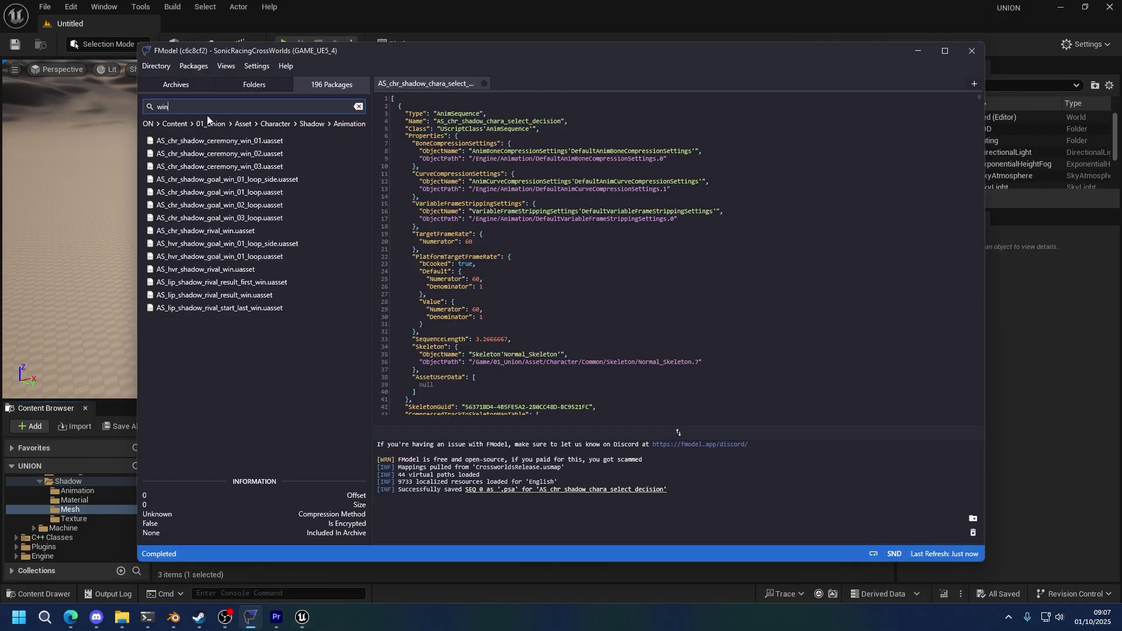
text(select)
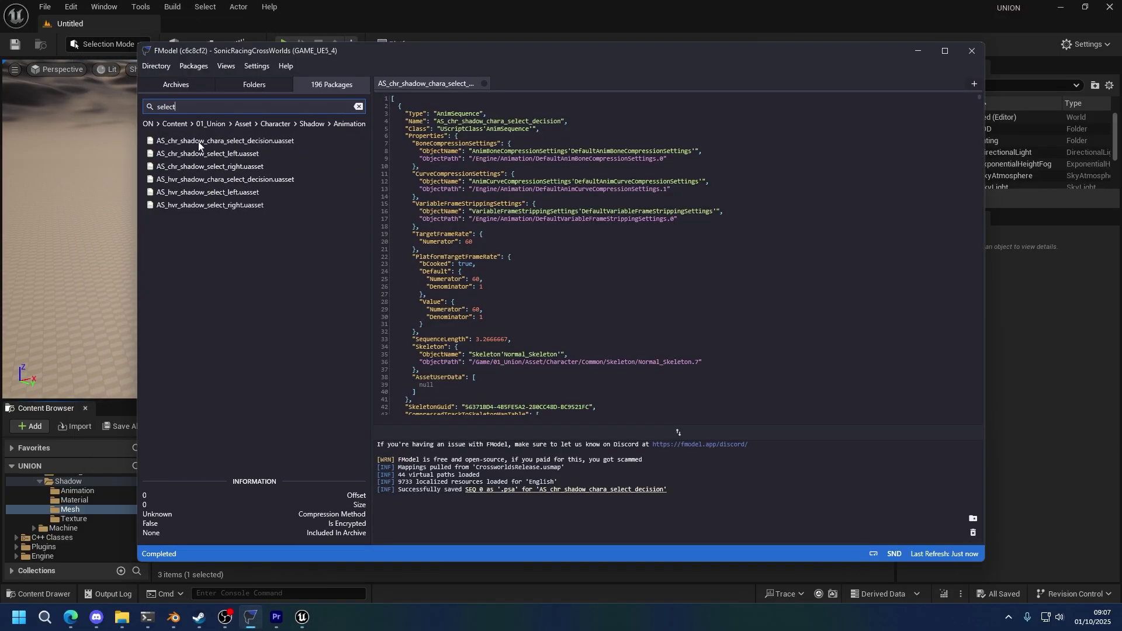
right_click(218, 140)
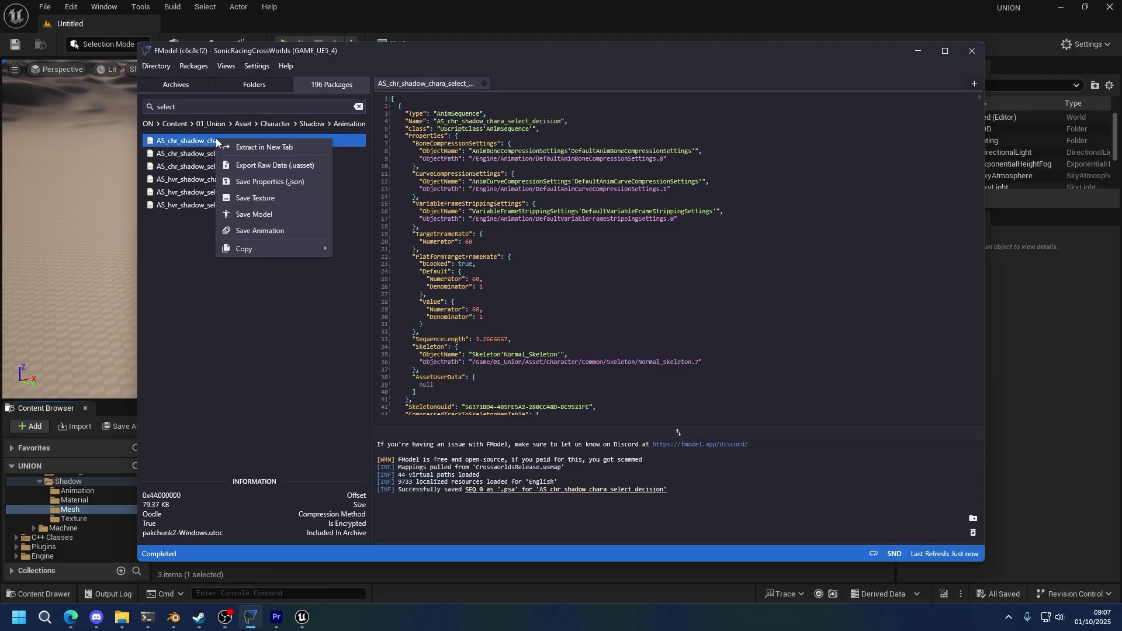
click(257, 141)
right_click(234, 143)
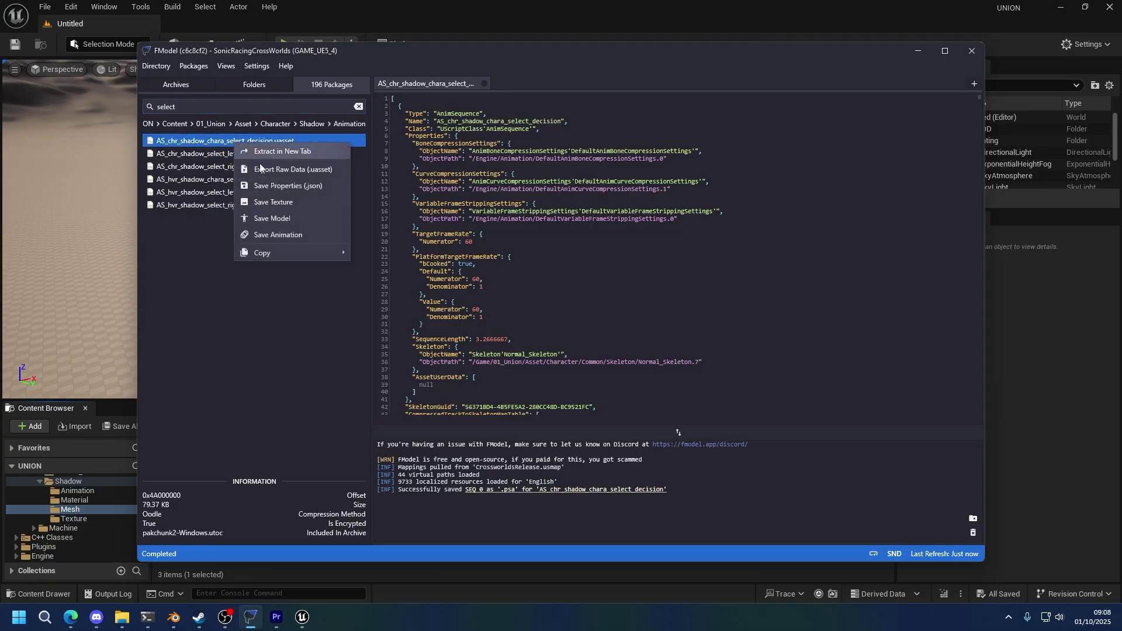
mouse_move(261, 255)
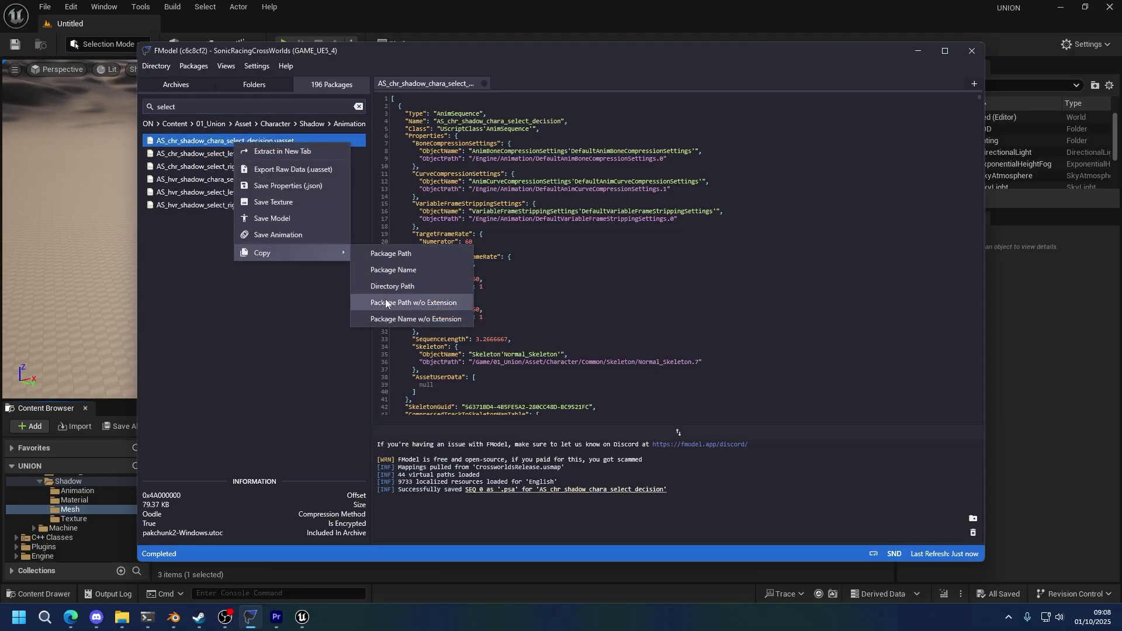
click(438, 319)
Back in Unreal Editor, rename the idle_Anim sequence to the copied name AS_chr_shadow_chara_select_decision
key(alt+Tab)
key(F2)
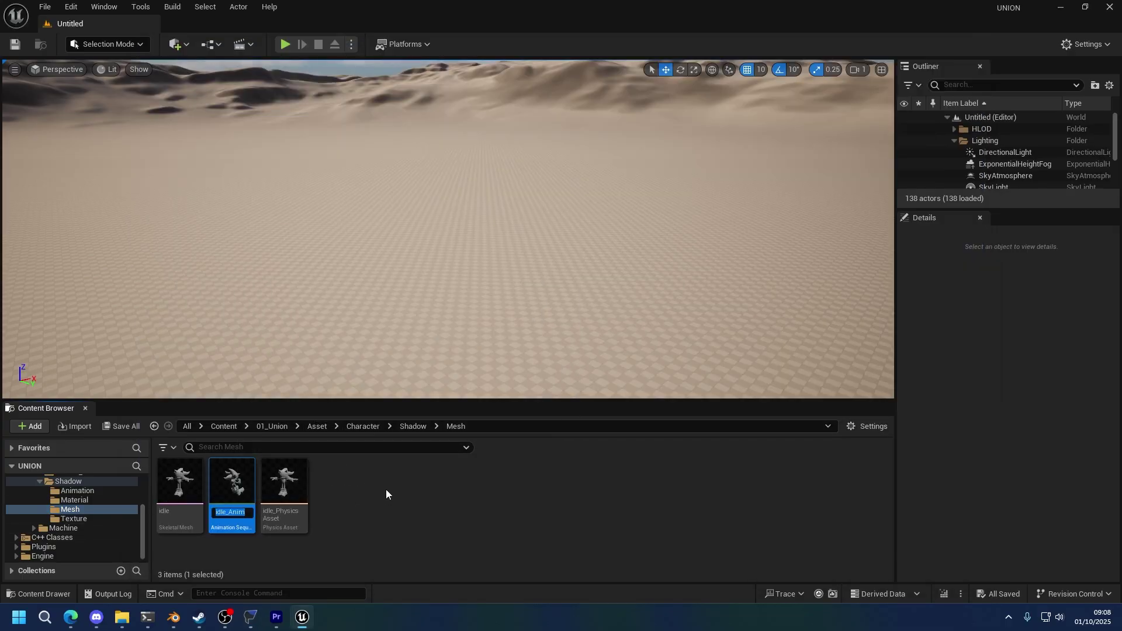
key(ctrl+v)
key(Return)
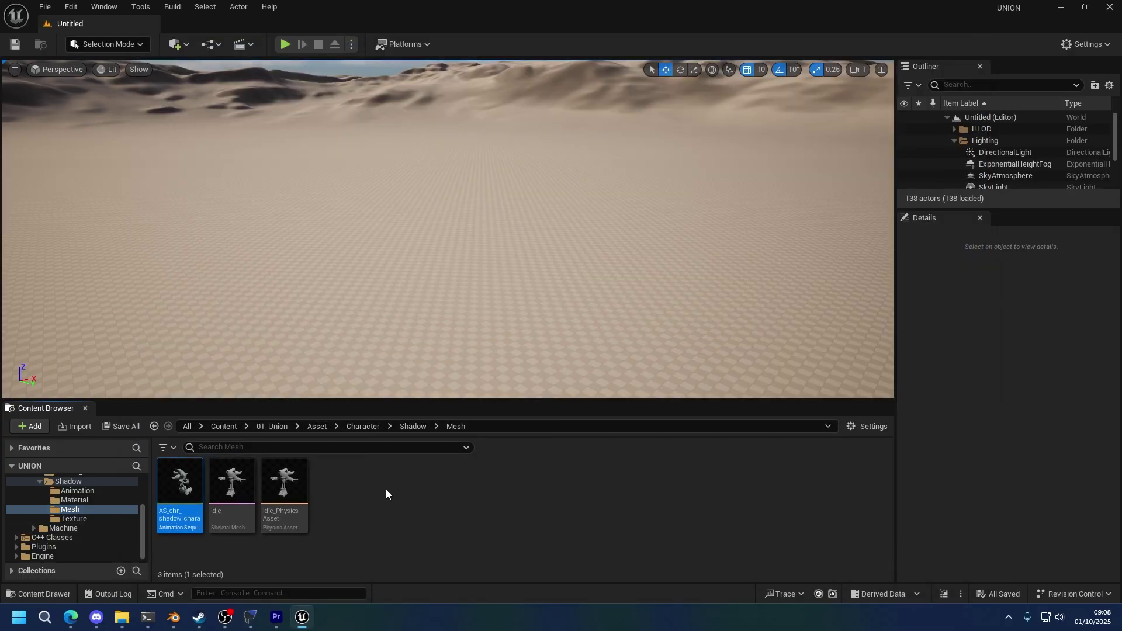
Move the renamed animation sequence into Shadow's Animation folder and preview it from there
scroll(78, 511, up, 2)
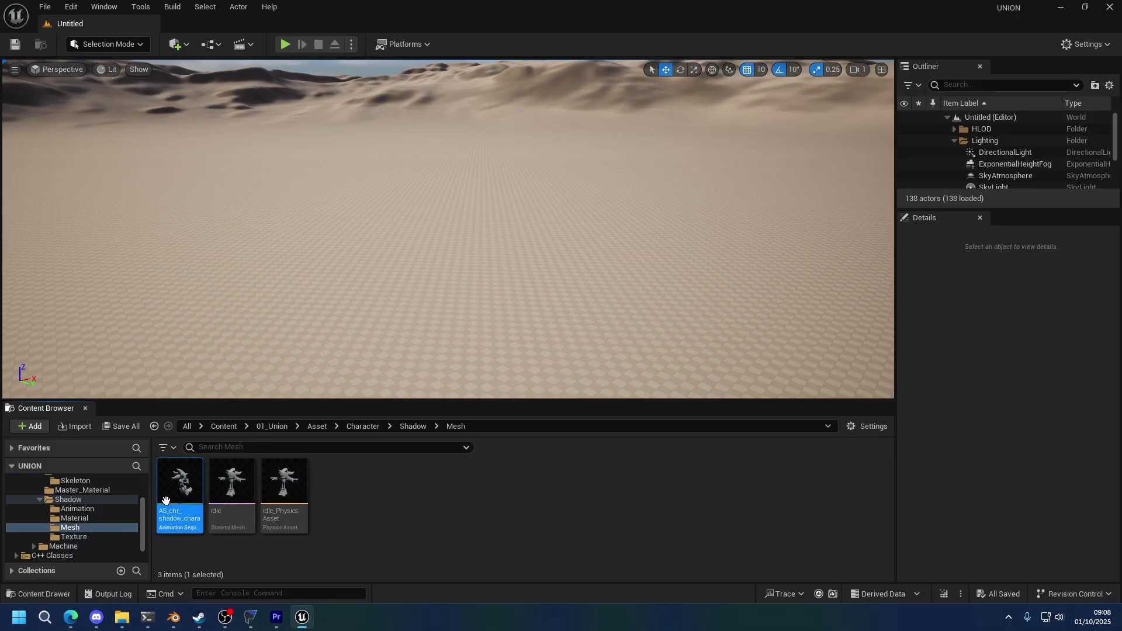
drag(168, 498, 87, 510)
click(117, 530)
click(77, 509)
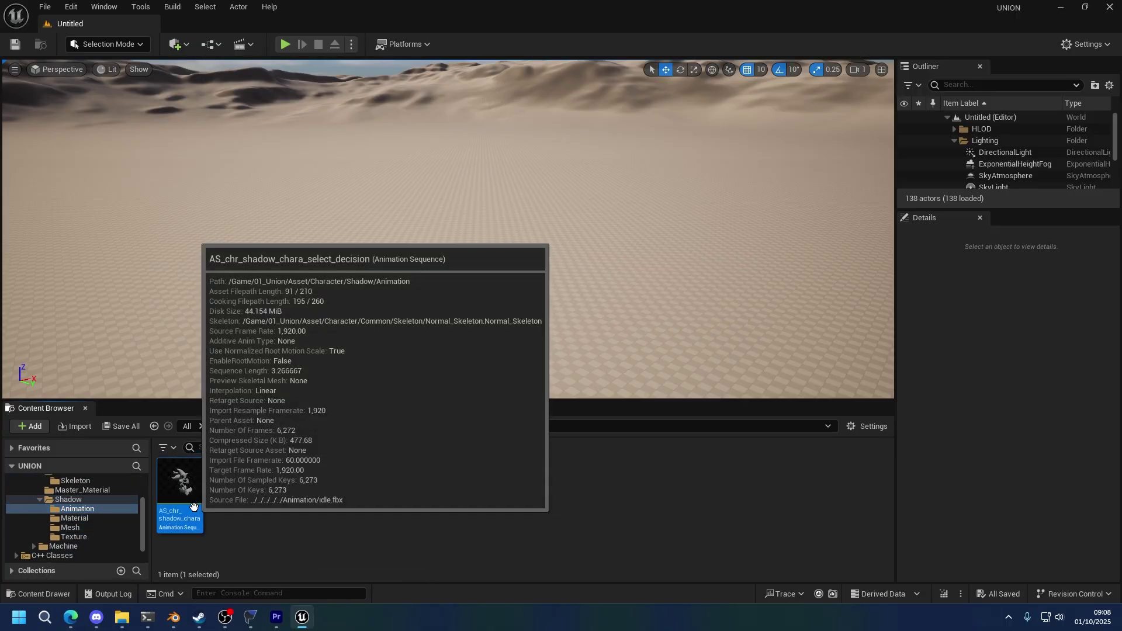
double_click(193, 506)
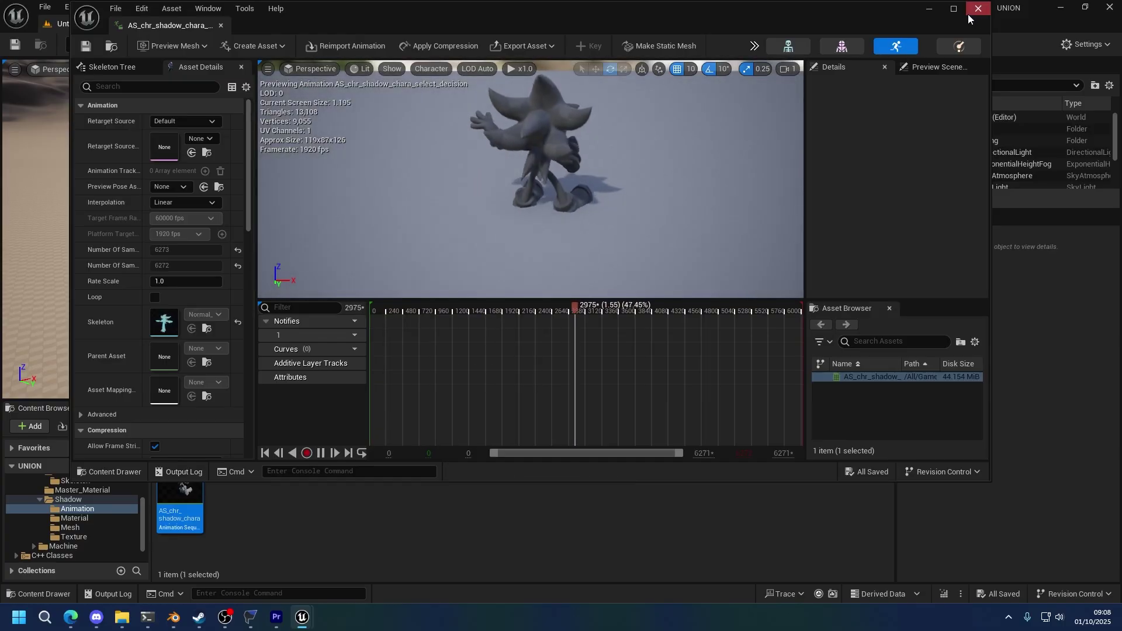
click(975, 9)
Cook the project content for the Windows platform
click(403, 44)
mouse_move(430, 138)
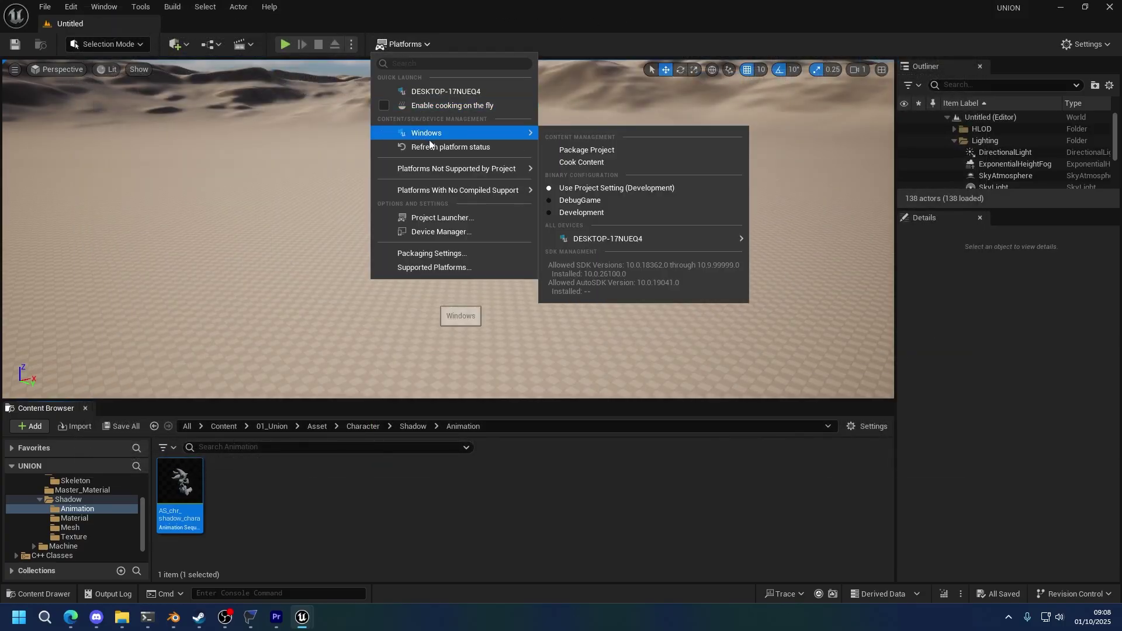
click(597, 162)
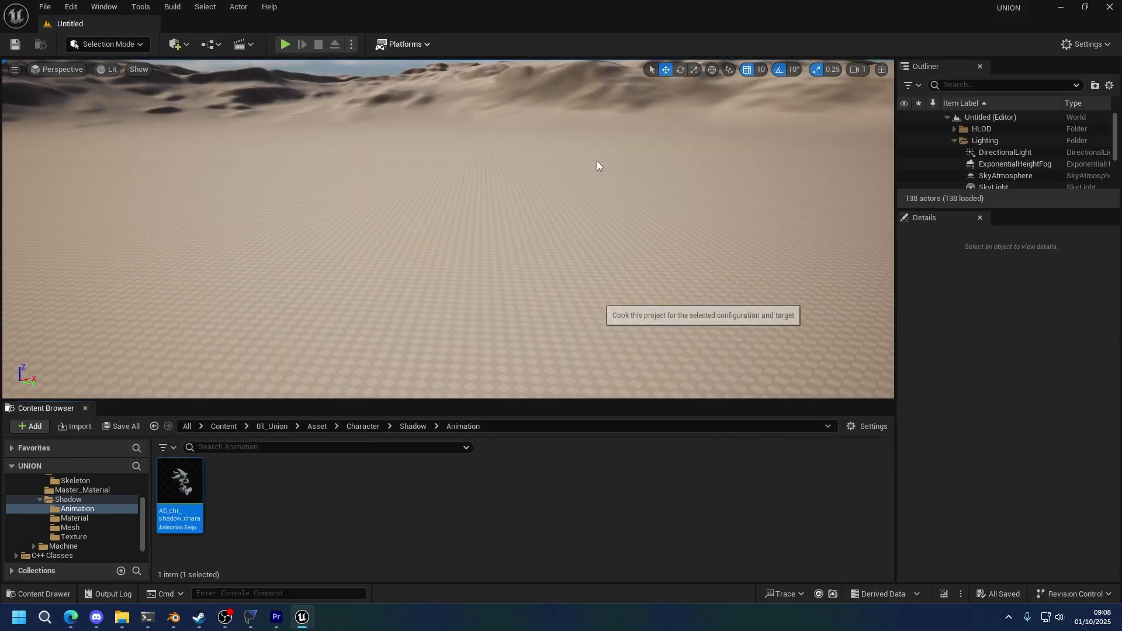
click(624, 525)
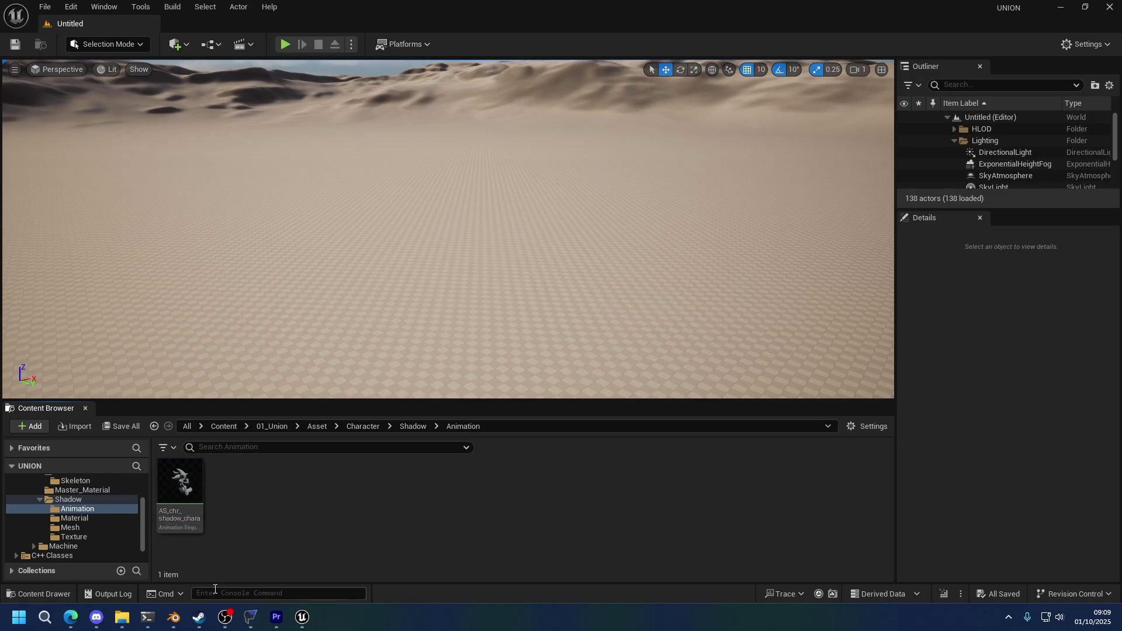
In File Explorer, open UE5-SonicRacingCrossWorlds > Windows > UNION > Saved > Cooked > Windows inside the Unreal Engine Tutorial folder
mouse_move(124, 615)
click(200, 555)
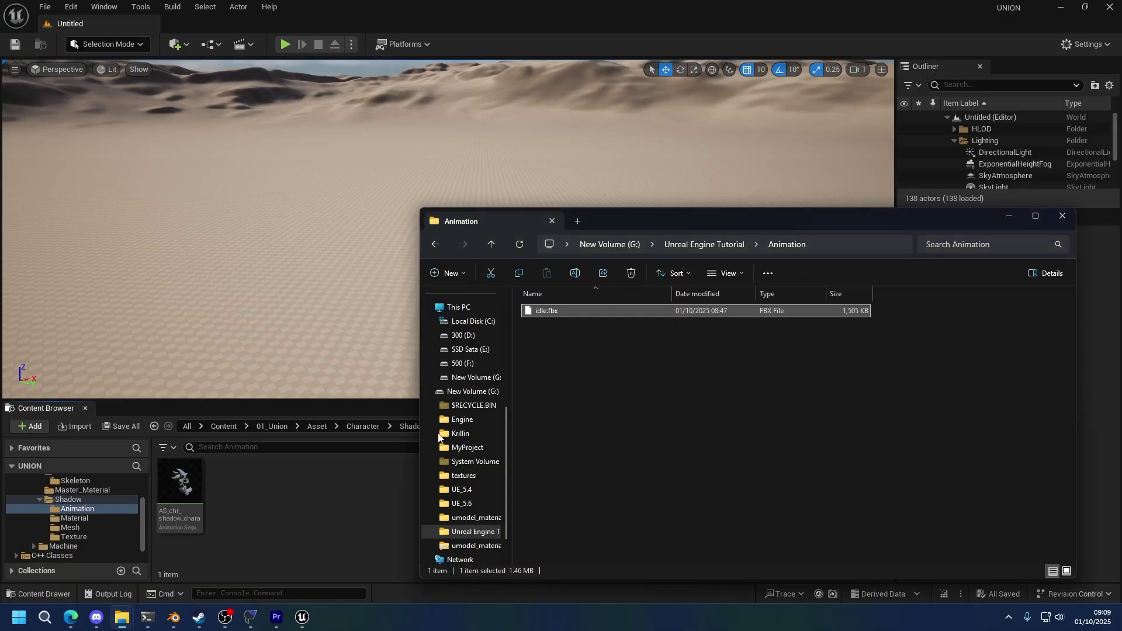
click(699, 249)
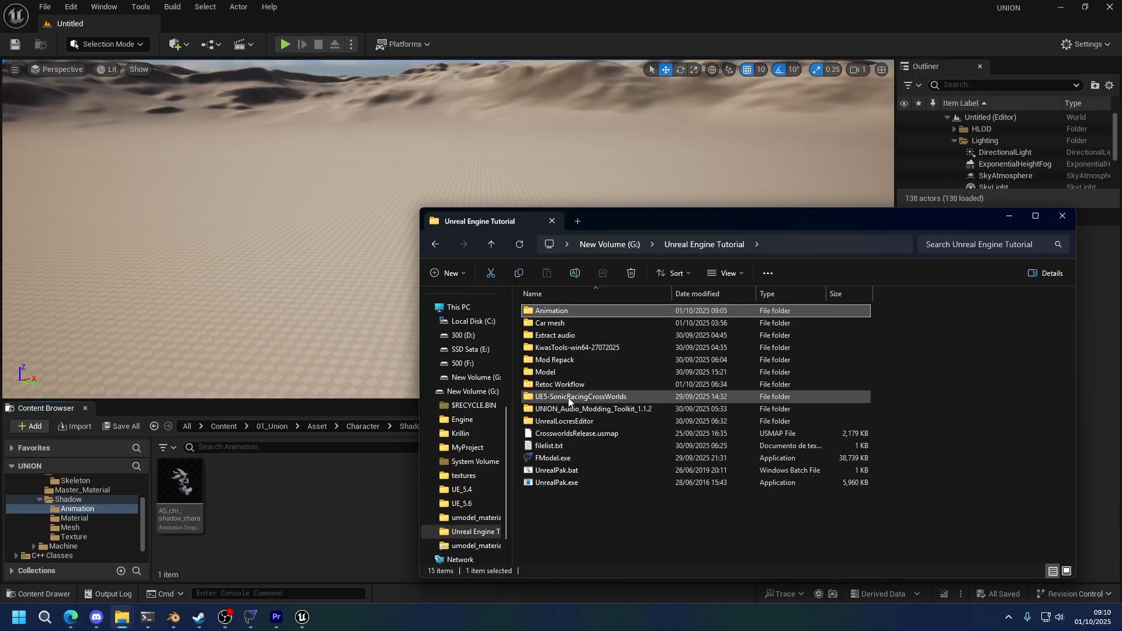
double_click(563, 396)
double_click(561, 311)
double_click(560, 360)
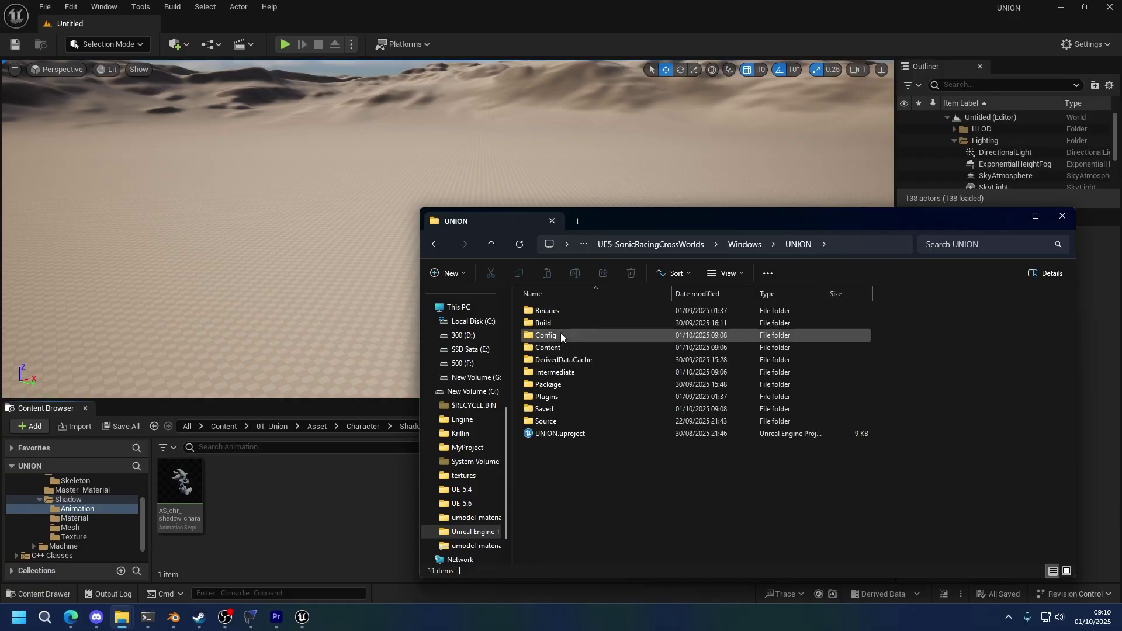
double_click(555, 409)
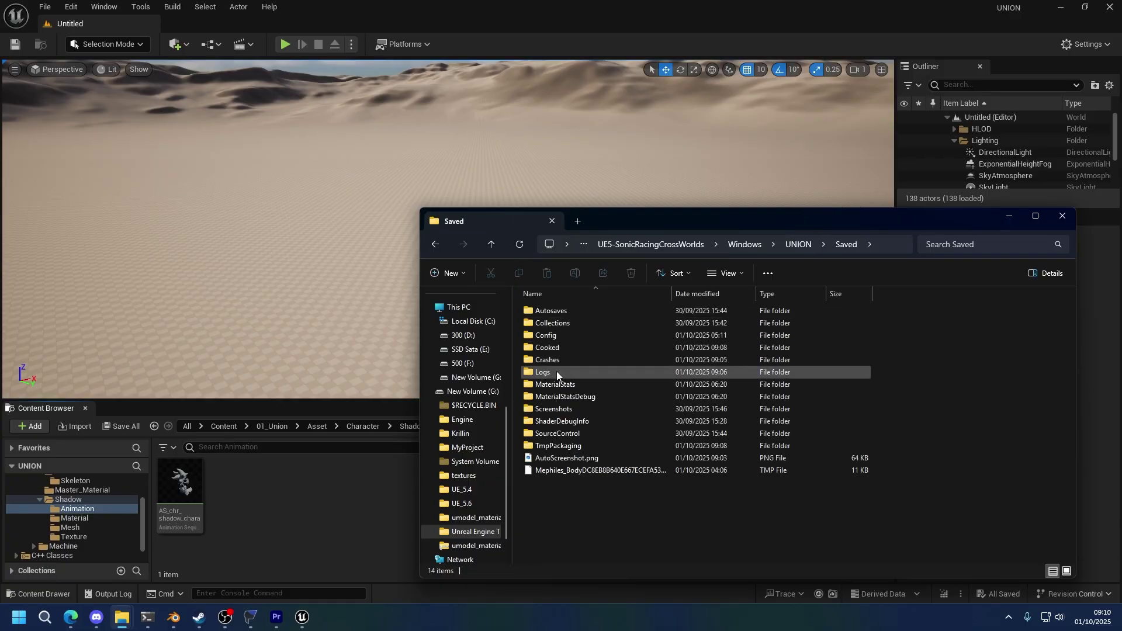
double_click(554, 348)
double_click(583, 309)
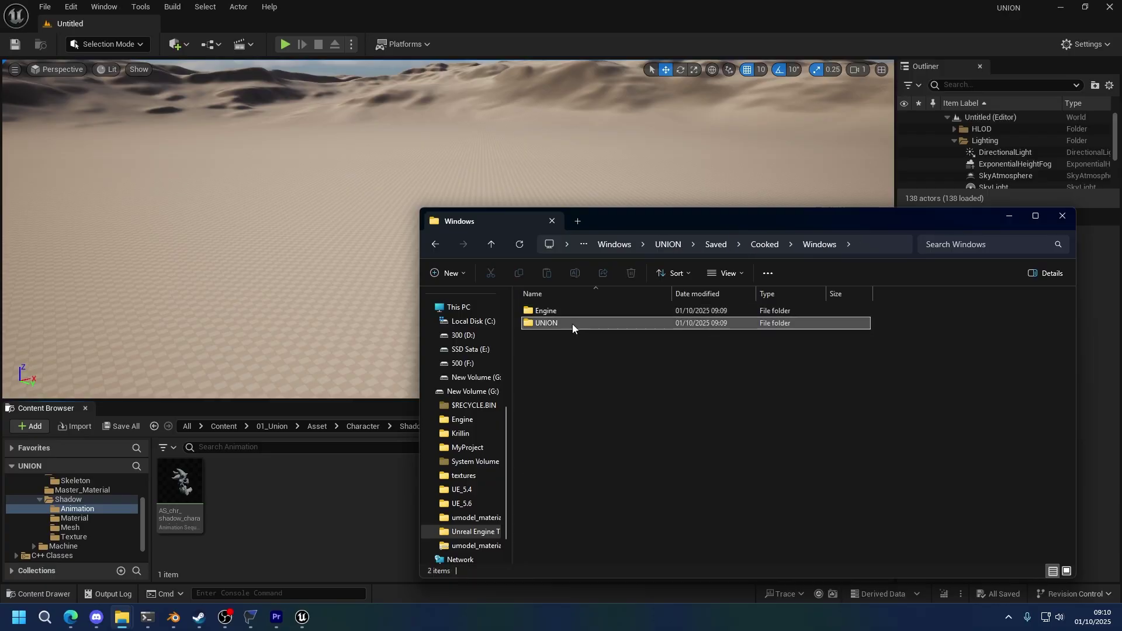
Go down the cooked UNION > Content > 01_Union > Asset path, check Character > Shadow, and copy the Character folder
double_click(571, 323)
double_click(570, 313)
double_click(569, 313)
double_click(569, 313)
double_click(570, 314)
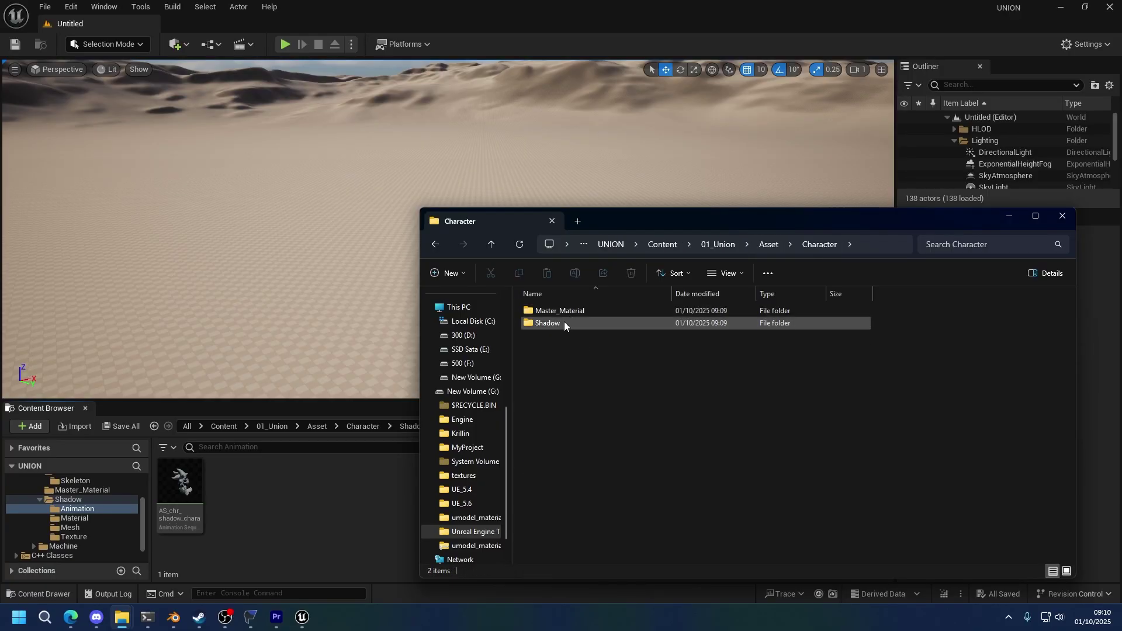
double_click(563, 322)
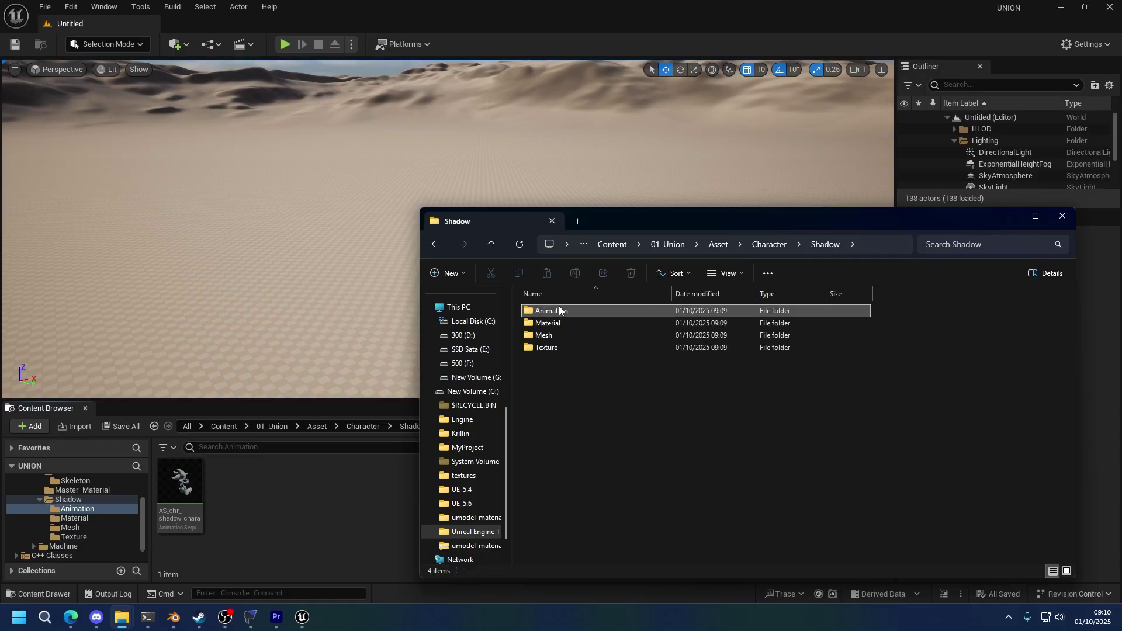
click(719, 244)
click(610, 244)
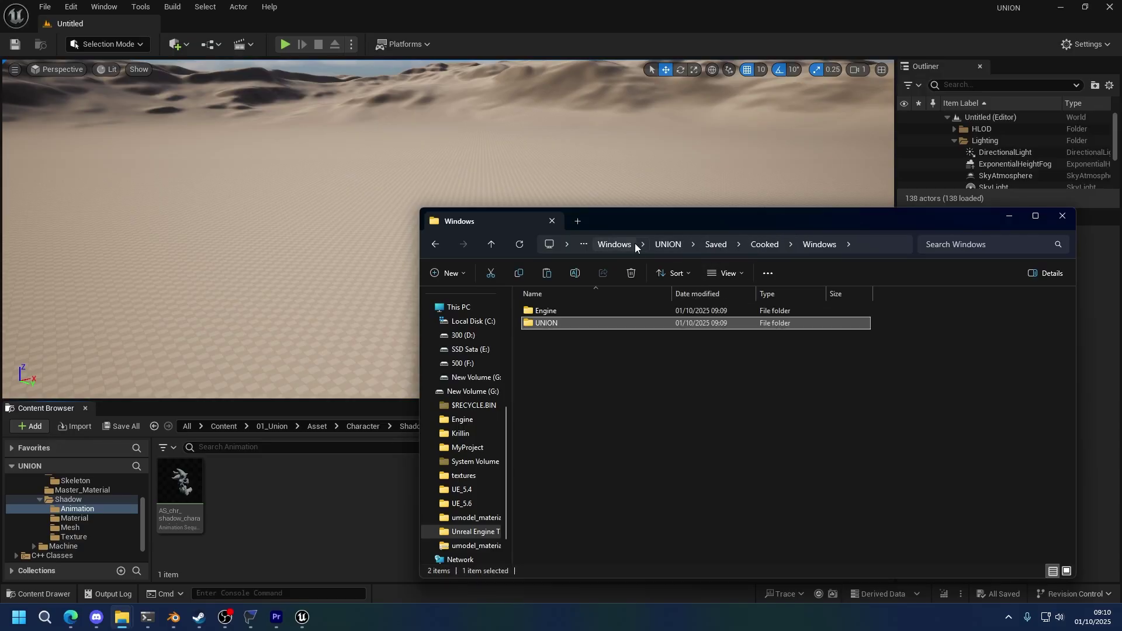
Return to the Unreal Engine Tutorial folder and open Retoc Workflow
click(722, 246)
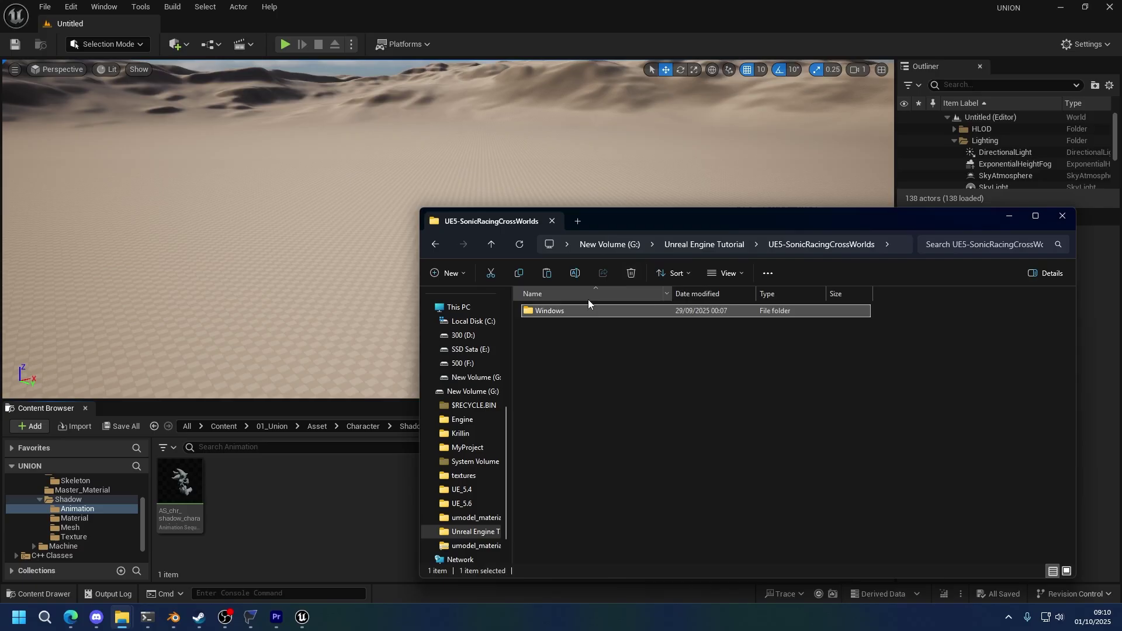
click(699, 245)
double_click(562, 361)
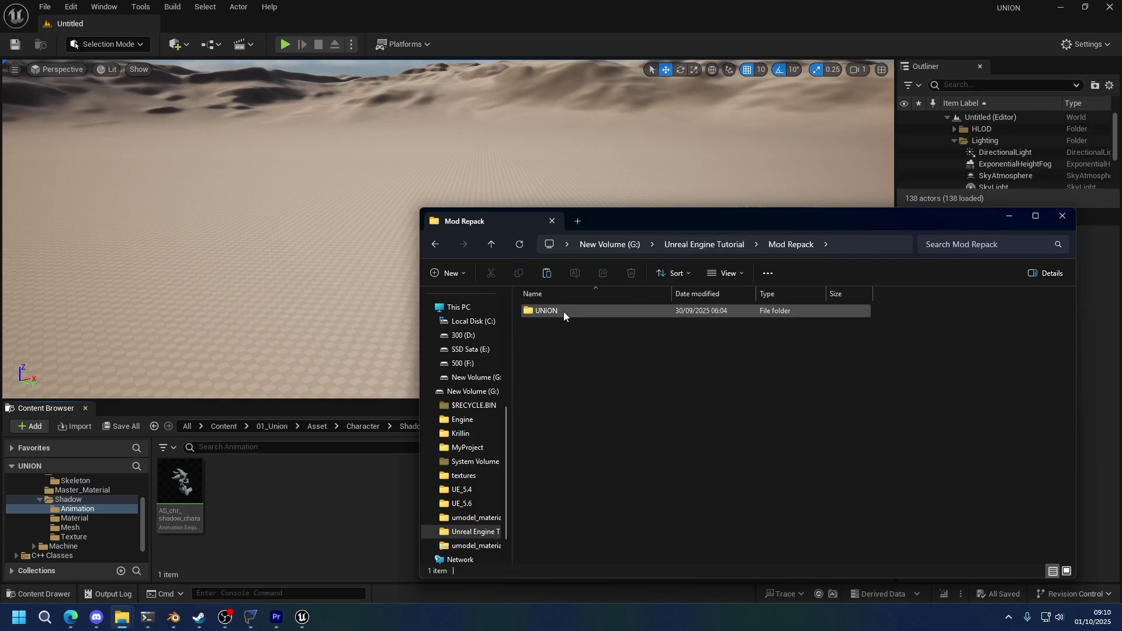
key(alt+Left)
key(Down)
key(Return)
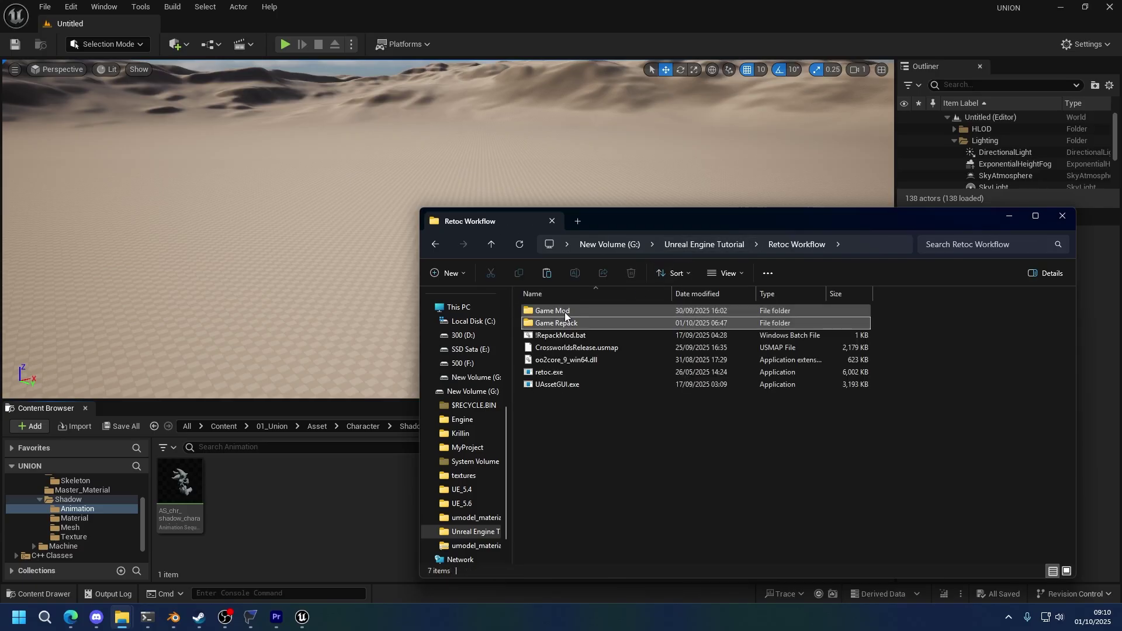
Open Game Mod > UNION > Content and delete the existing contents of that folder
click(566, 313)
double_click(565, 312)
double_click(565, 312)
double_click(564, 312)
double_click(565, 312)
key(alt+Left)
key(Delete)
Create a folder named 01_Union inside Content and open it
right_click(548, 320)
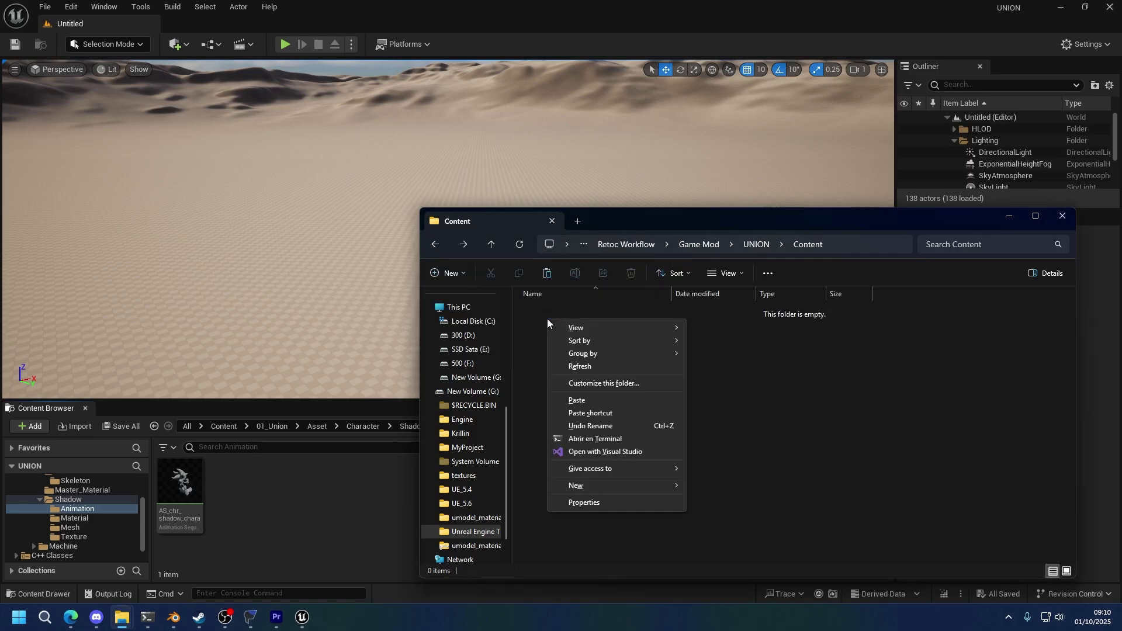
mouse_move(587, 490)
click(701, 487)
text(0)
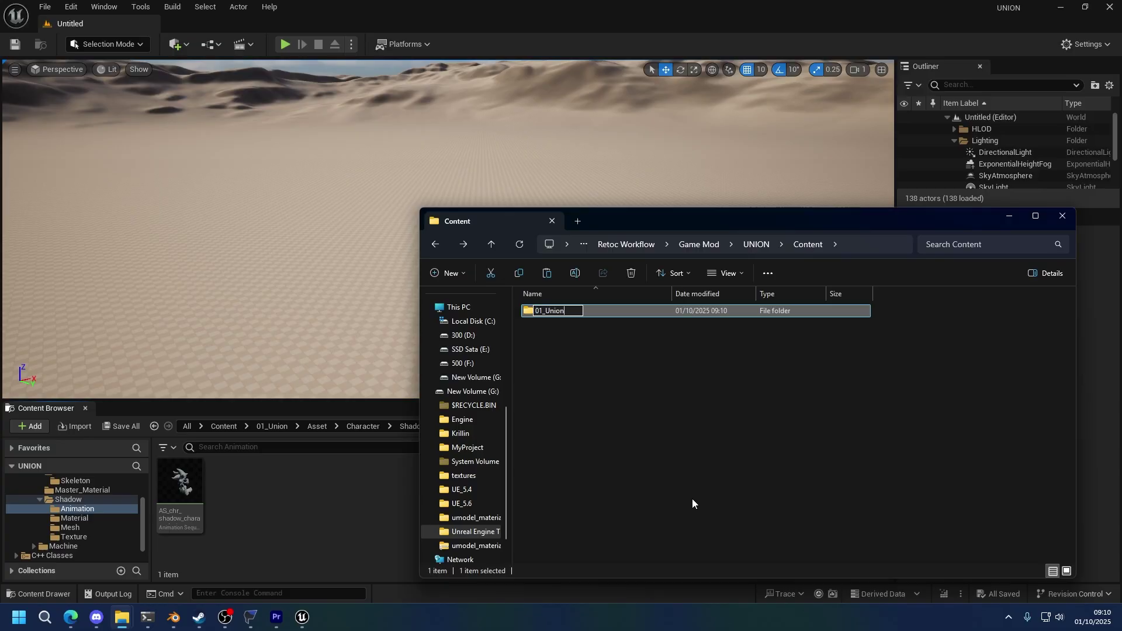
text(1_Union)
key(Return)
key(Return)
Create a folder named Asset inside 01_Union and open it
right_click(692, 499)
mouse_move(783, 472)
click(841, 472)
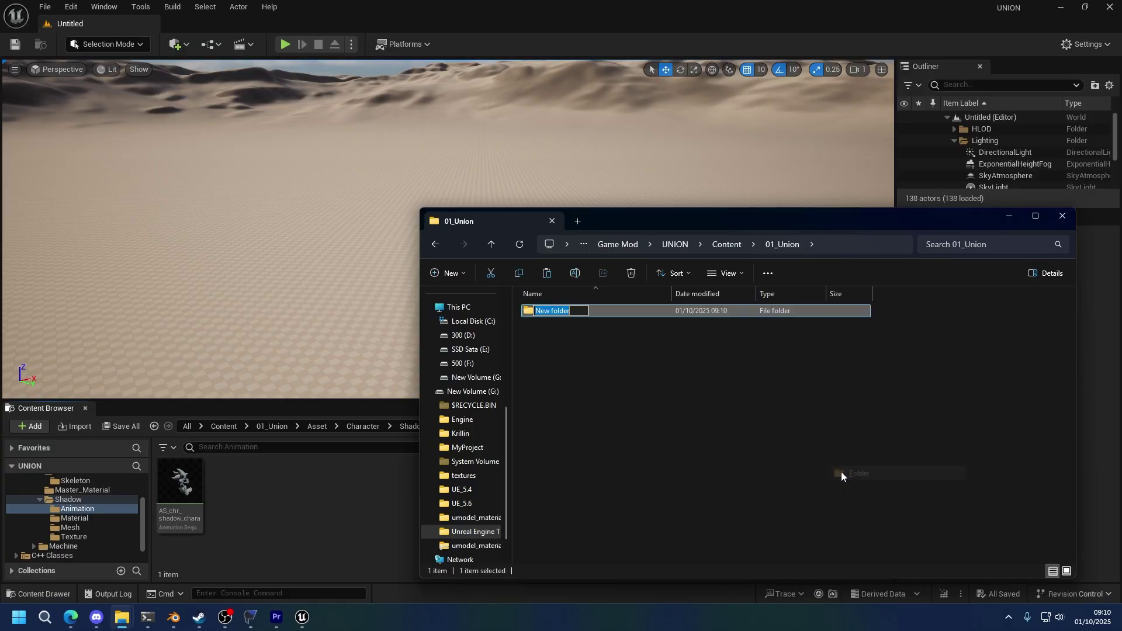
text(Asset)
key(Return)
key(Return)
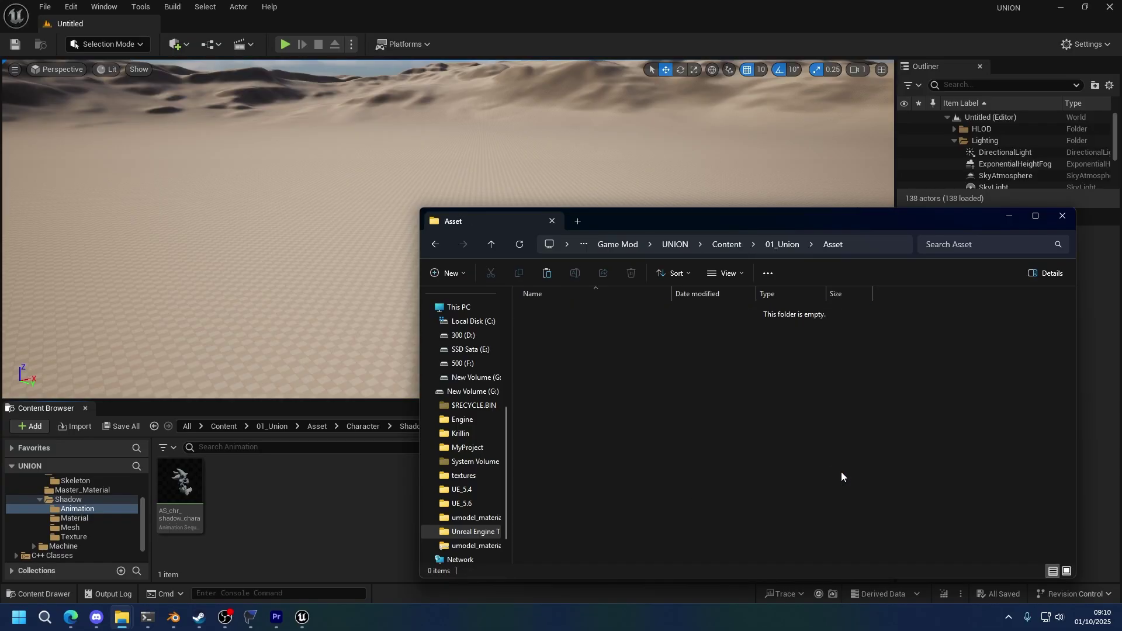
Paste the cooked Character folder into Asset and open it
right_click(840, 472)
mouse_move(949, 447)
click(792, 446)
key(ctrl+v)
double_click(565, 311)
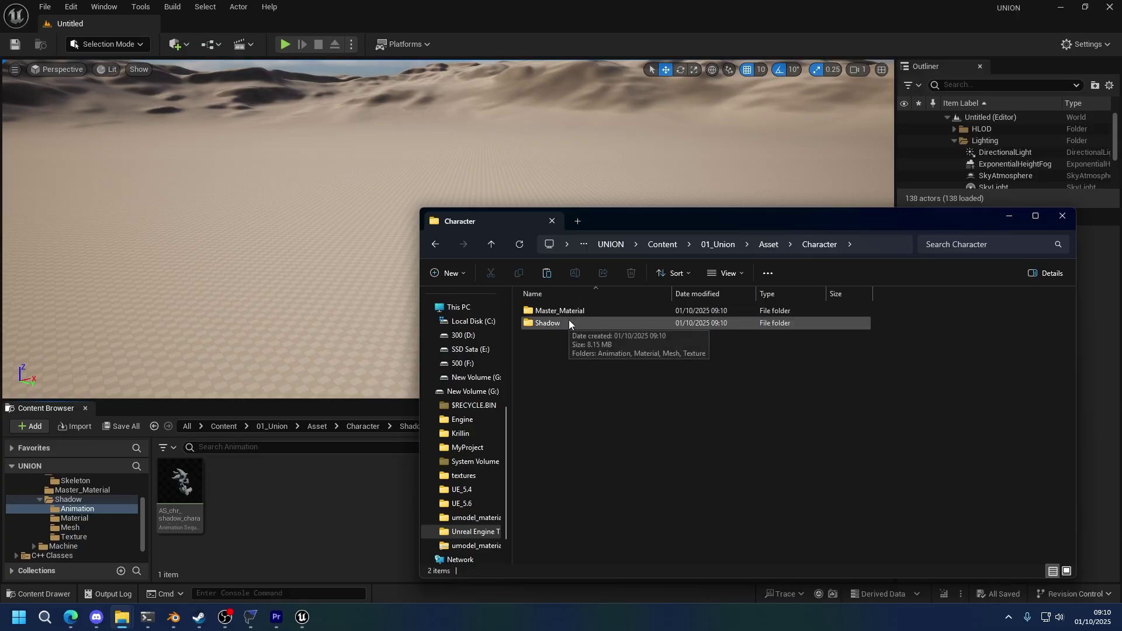
Strip the pasted Character folder down to Shadow's Animation folder, deleting Material, Mesh and Texture, and check the animation files inside
double_click(563, 310)
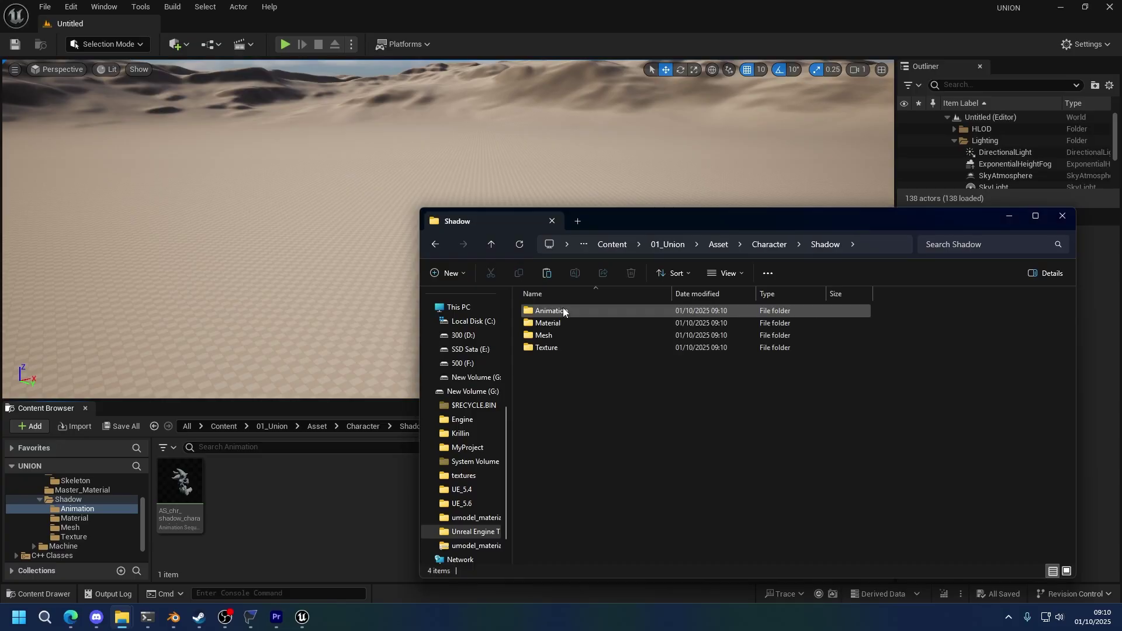
key(shift+Down)
key(shift+Down)
key(shift+Down)
key(Down)
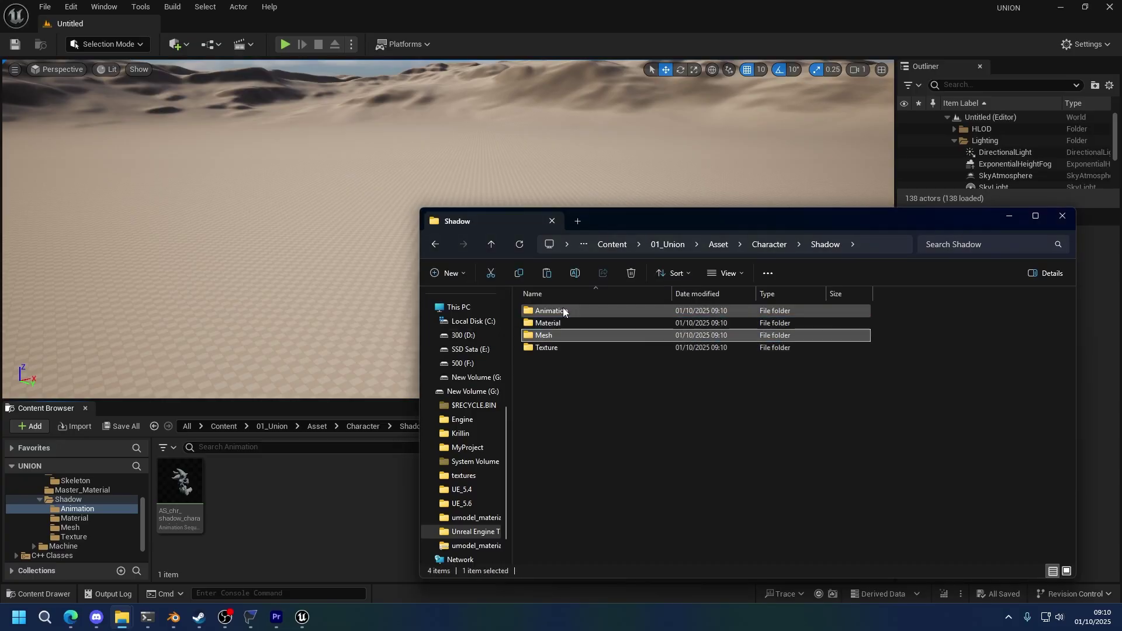
key(Return)
key(Return)
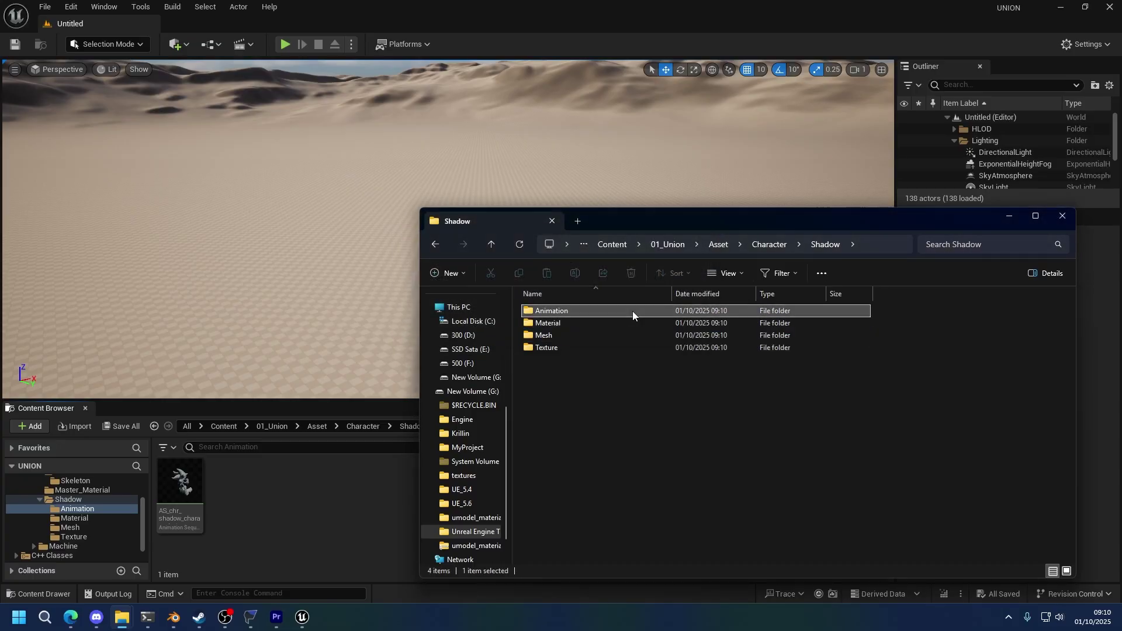
double_click(633, 311)
key(alt+Left)
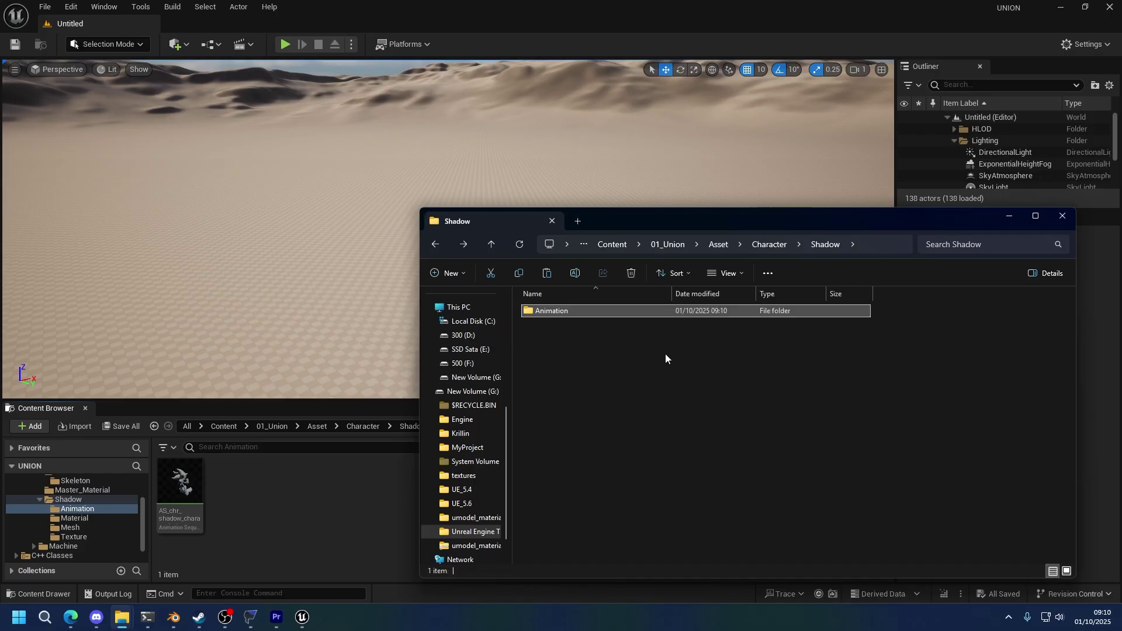
double_click(581, 310)
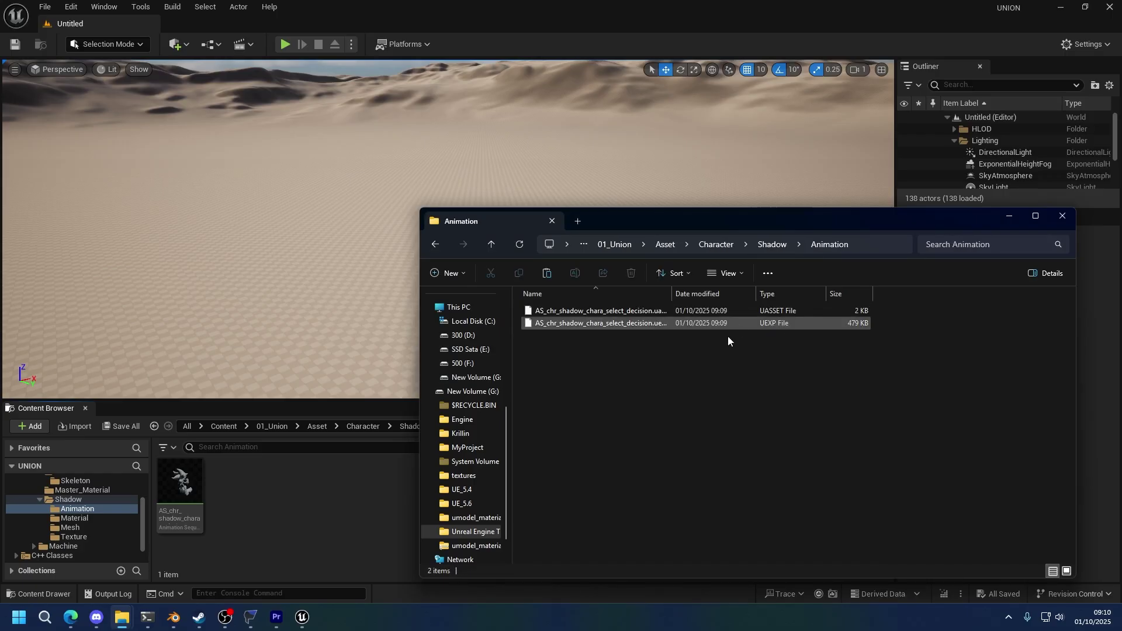
Return to Retoc Workflow, run !RepackMod.bat, and select the mod_P .pak, .ucas and .utoc files in Game Repack
click(615, 244)
click(630, 245)
click(713, 246)
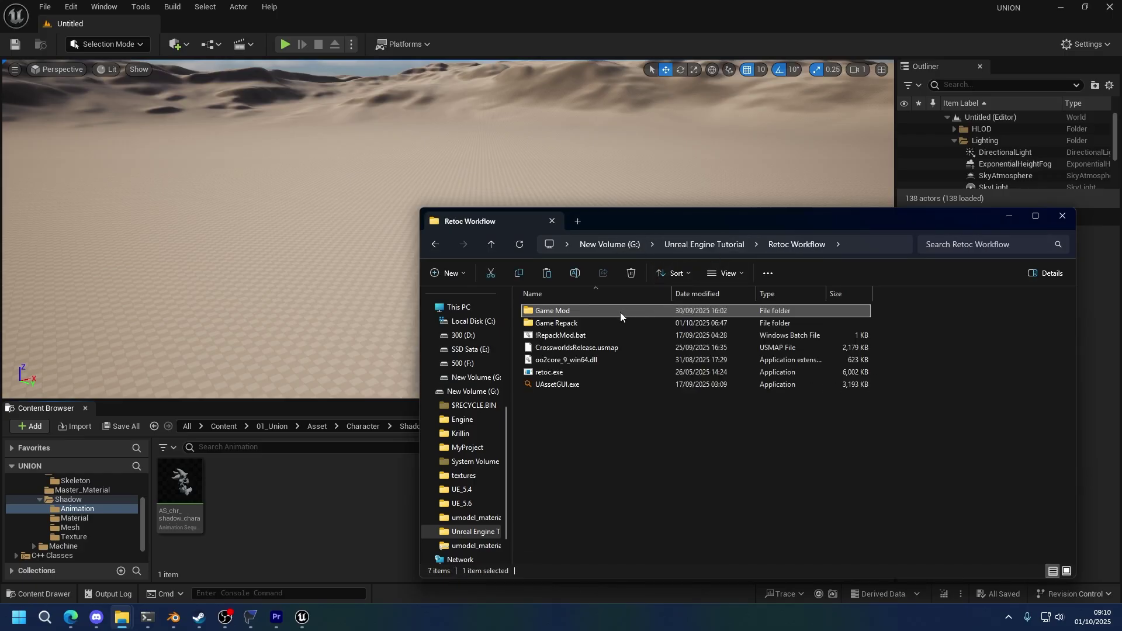
double_click(572, 337)
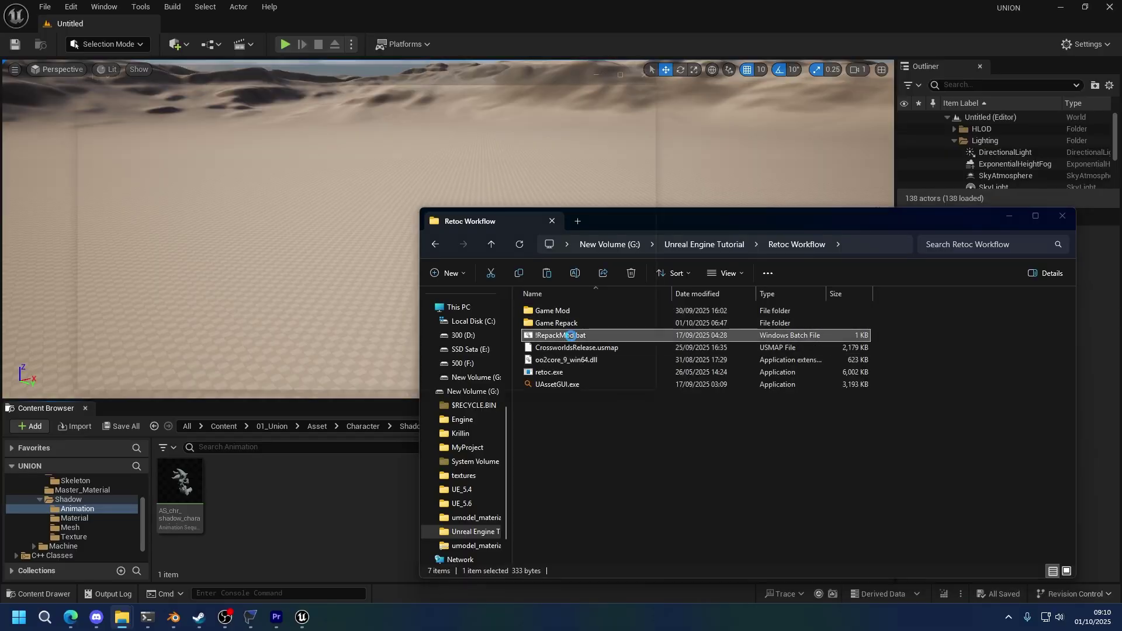
key(Return)
double_click(575, 323)
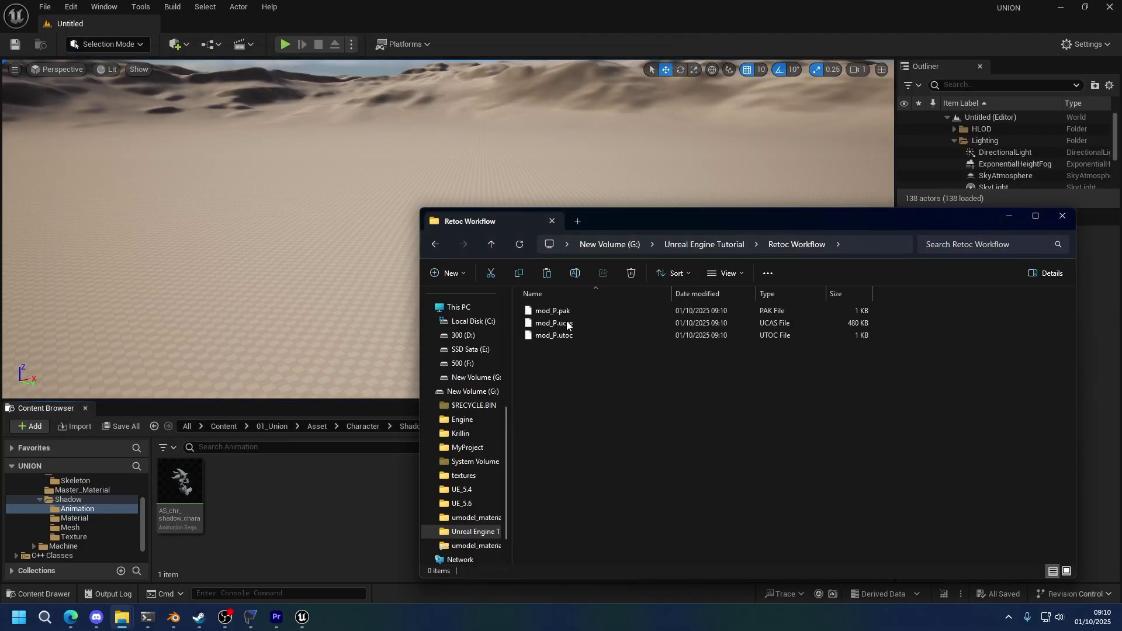
drag(626, 454, 572, 304)
Switch to Steam, open the installed files properties of Sonic Racing: CrossWorlds and browse into its install folder
click(117, 620)
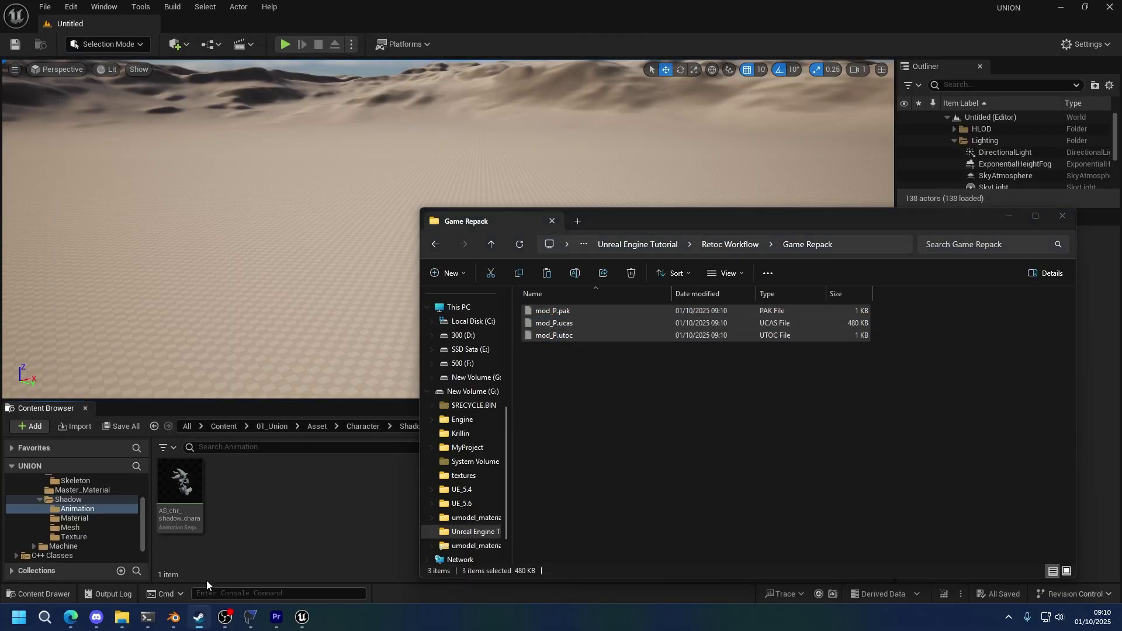
drag(672, 269, 675, 5)
right_click(501, 365)
click(528, 441)
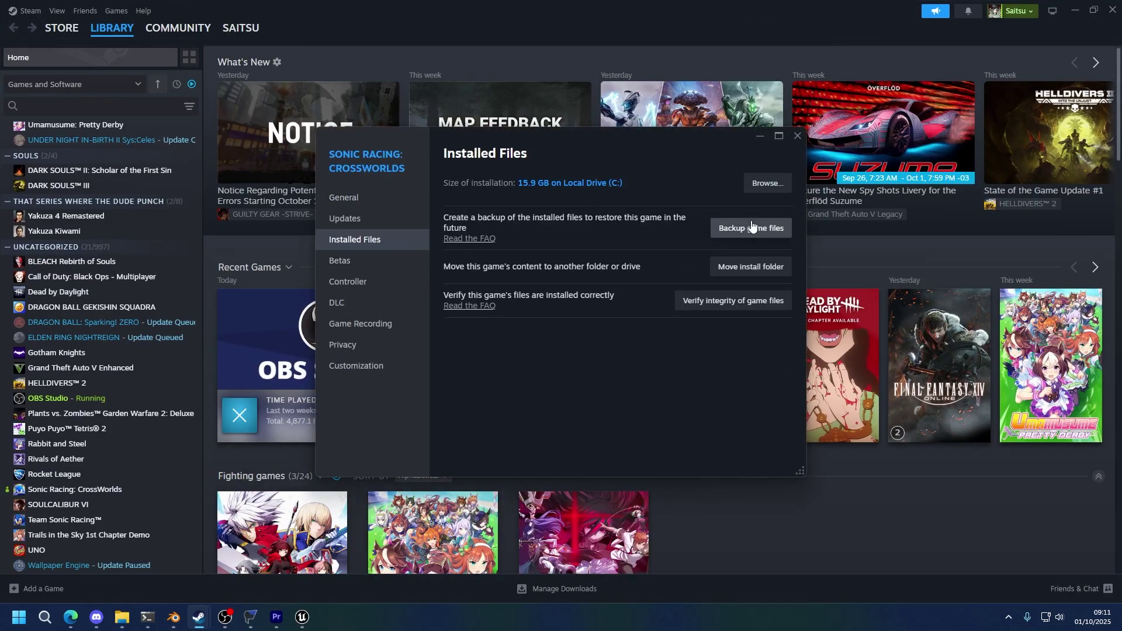
click(767, 183)
double_click(574, 337)
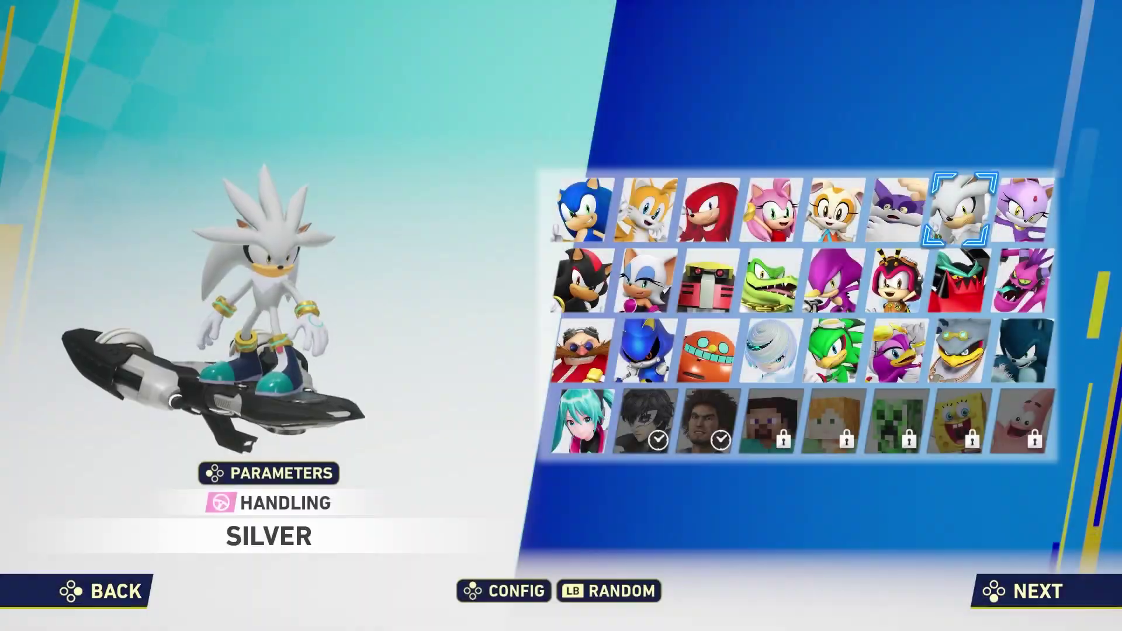
In Sonic Racing: CrossWorlds, choose Shadow and check the modded animation on the Blue Booster board and the Speedster Lightning
key(Left)
key(Return)
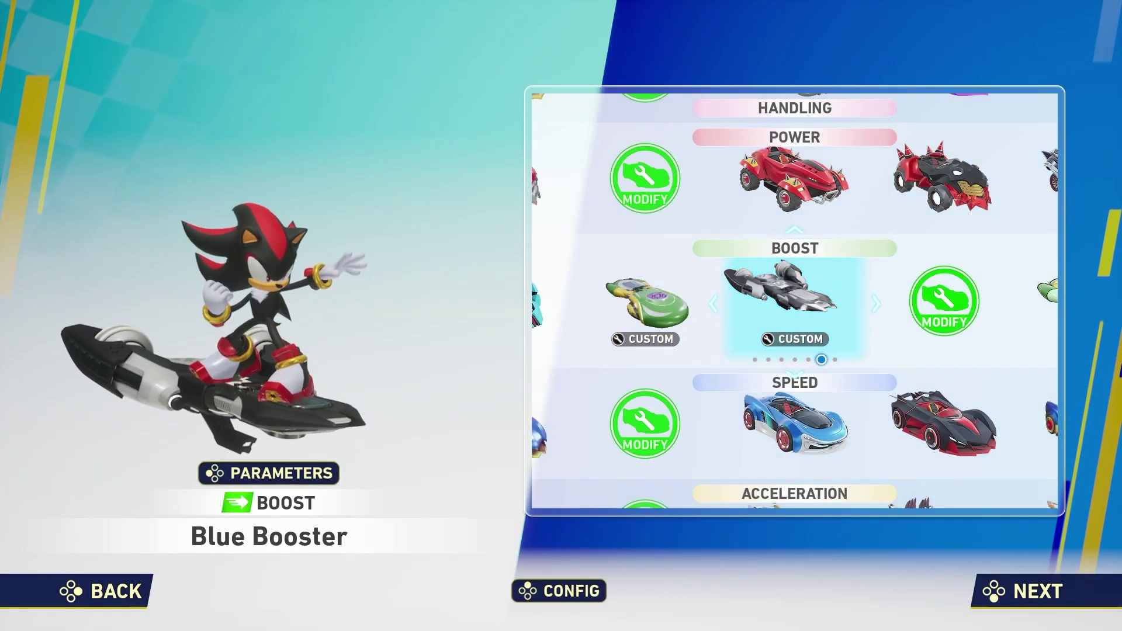
key(Down)
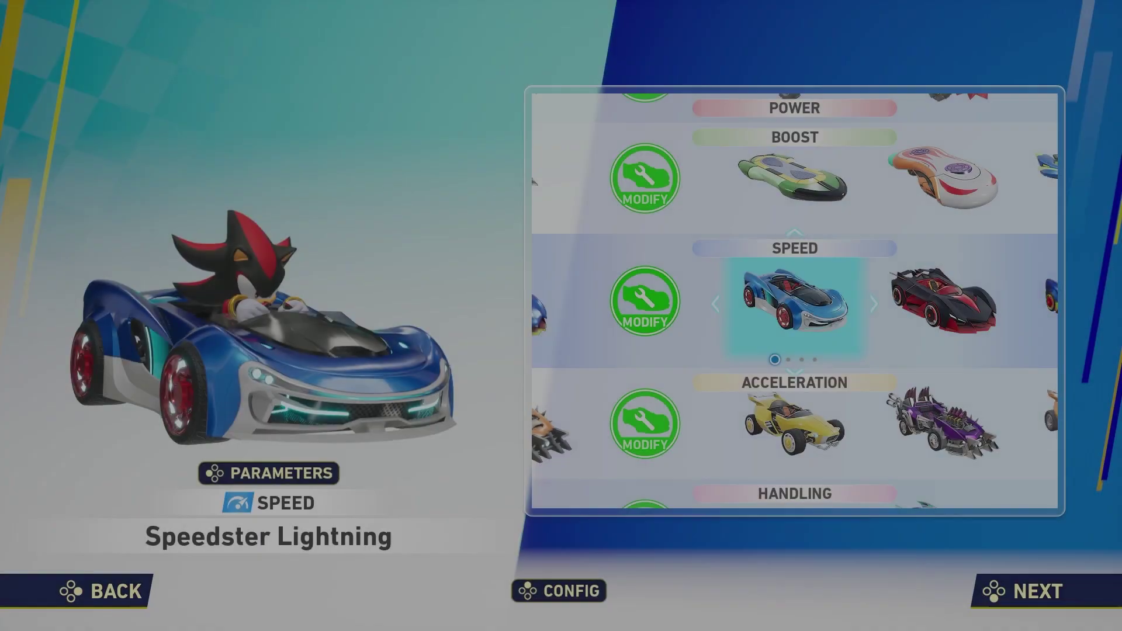
key(Escape)
key(Return)
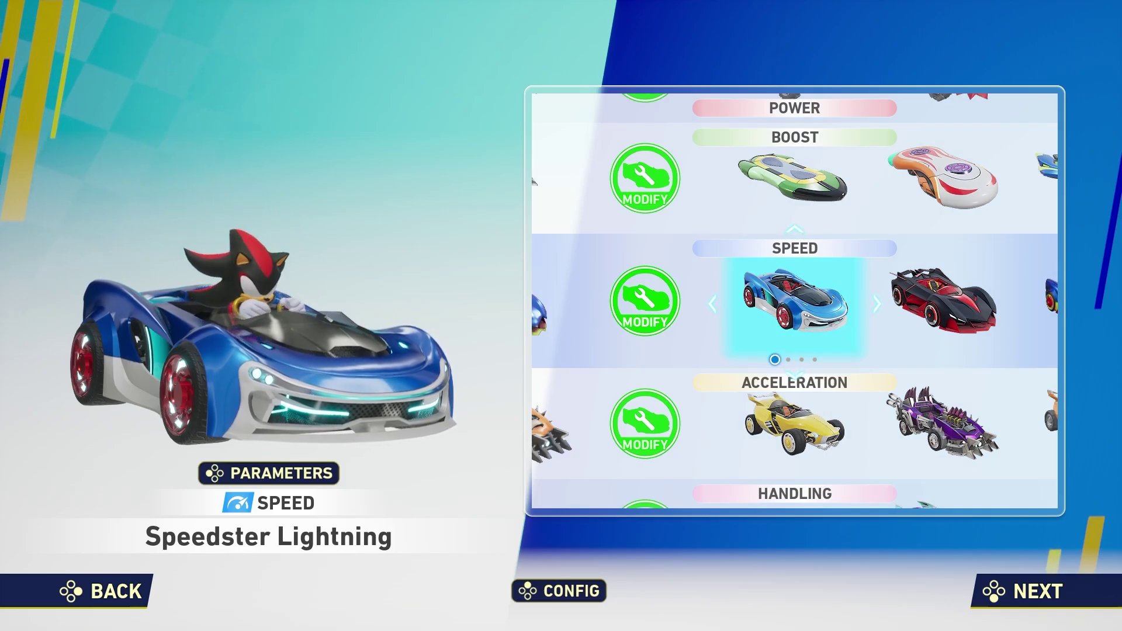
Back in Unreal Editor, open AS_chr_shadow_chara_select_decision, examine the curve names available for adding, and pause the preview
key(super)
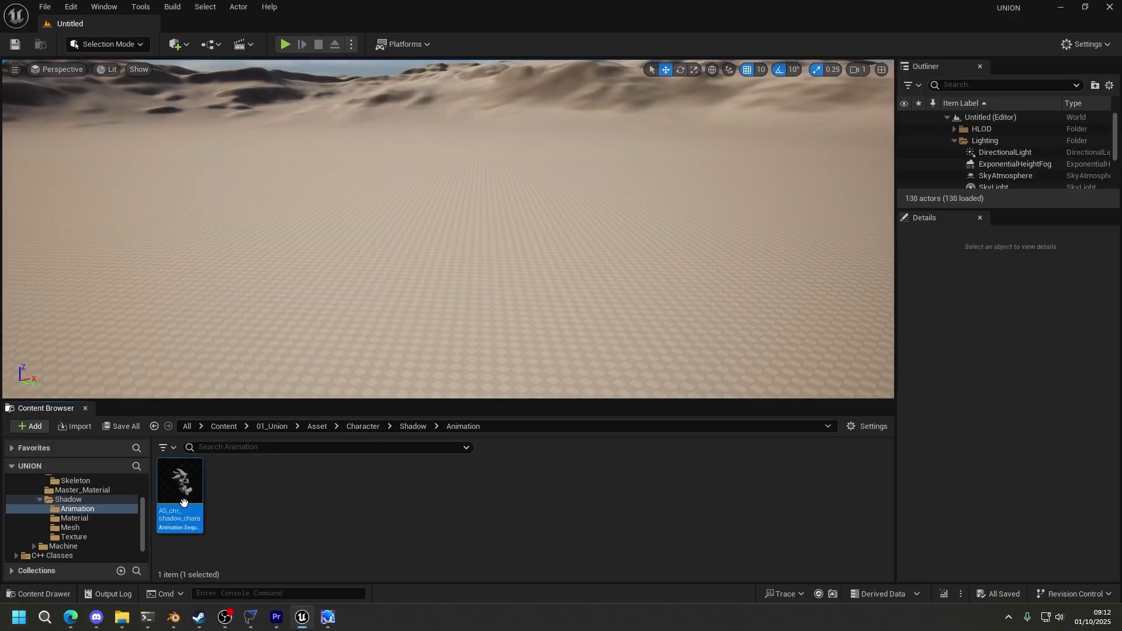
key(Return)
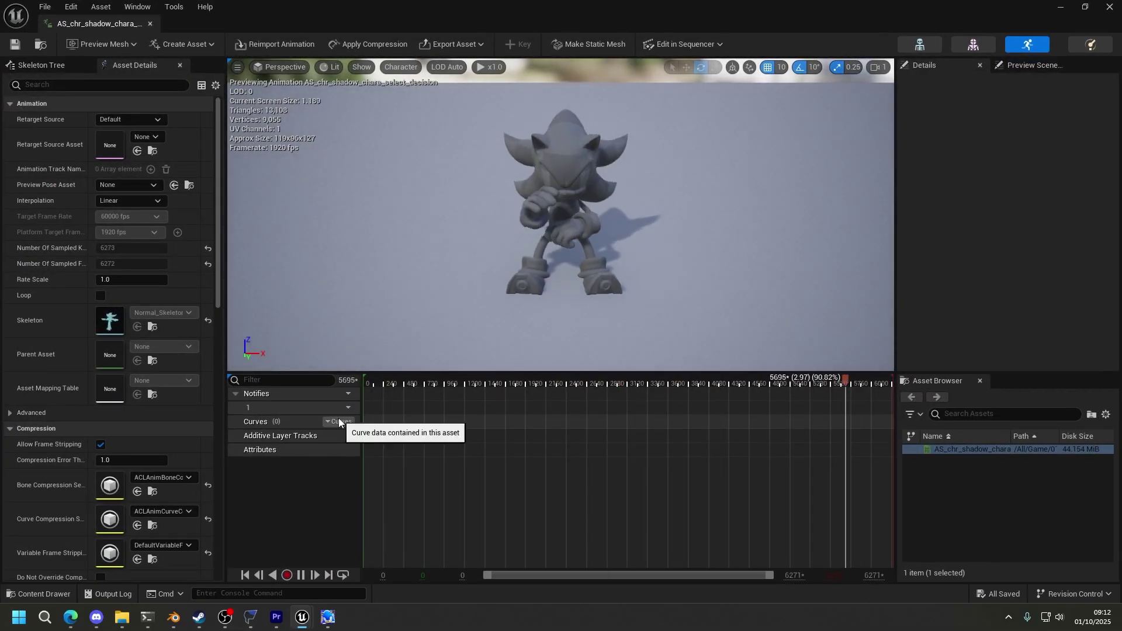
click(339, 422)
mouse_move(373, 453)
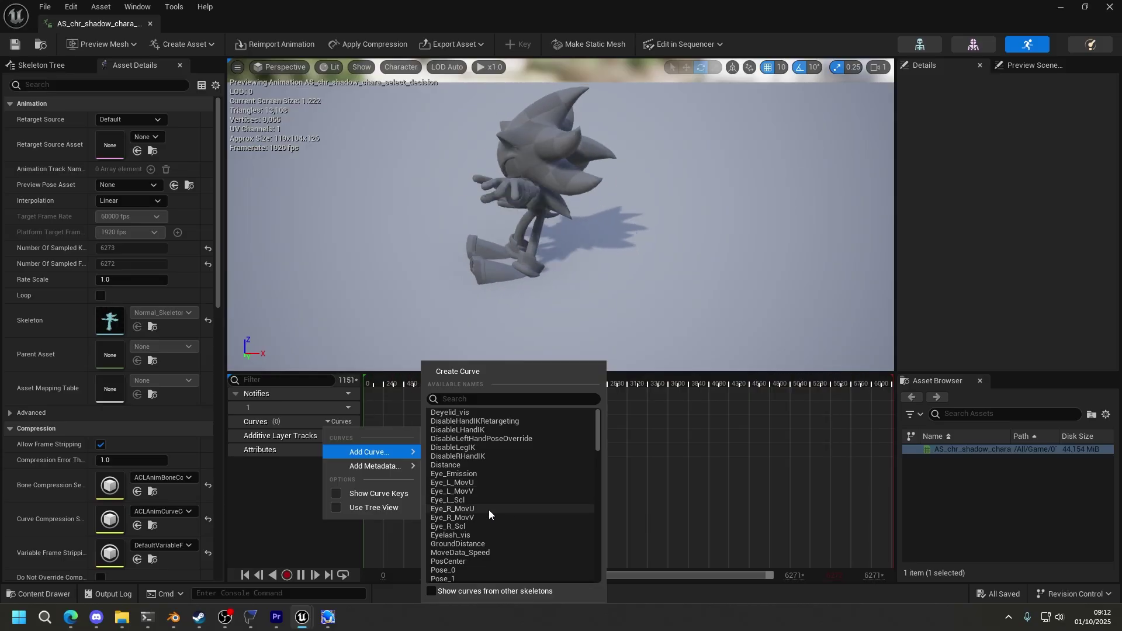
click(675, 148)
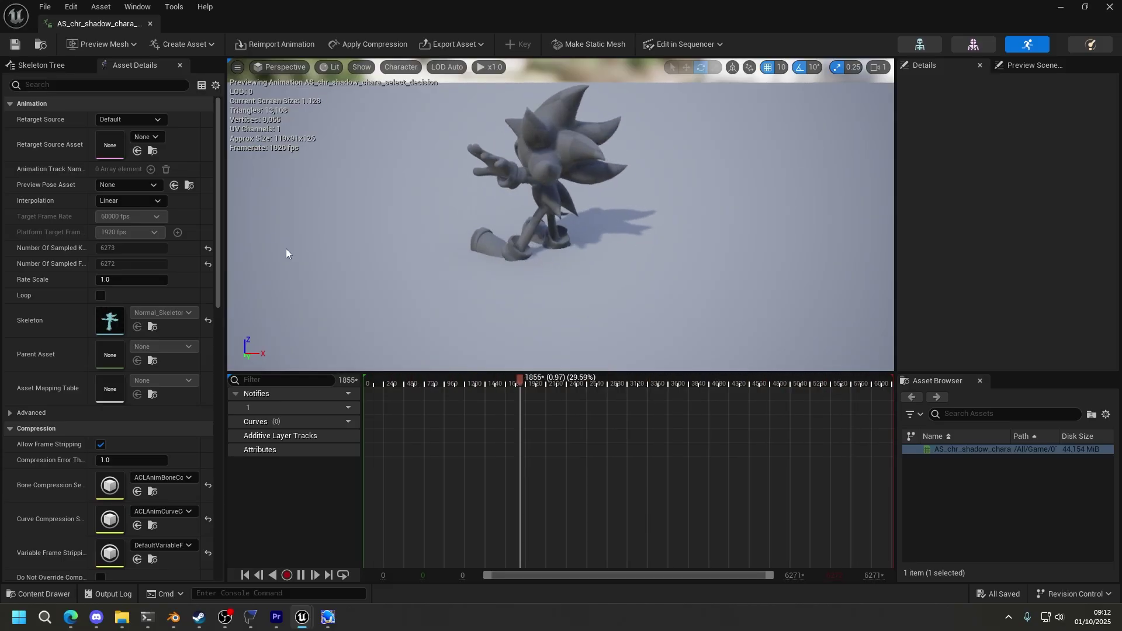
click(299, 575)
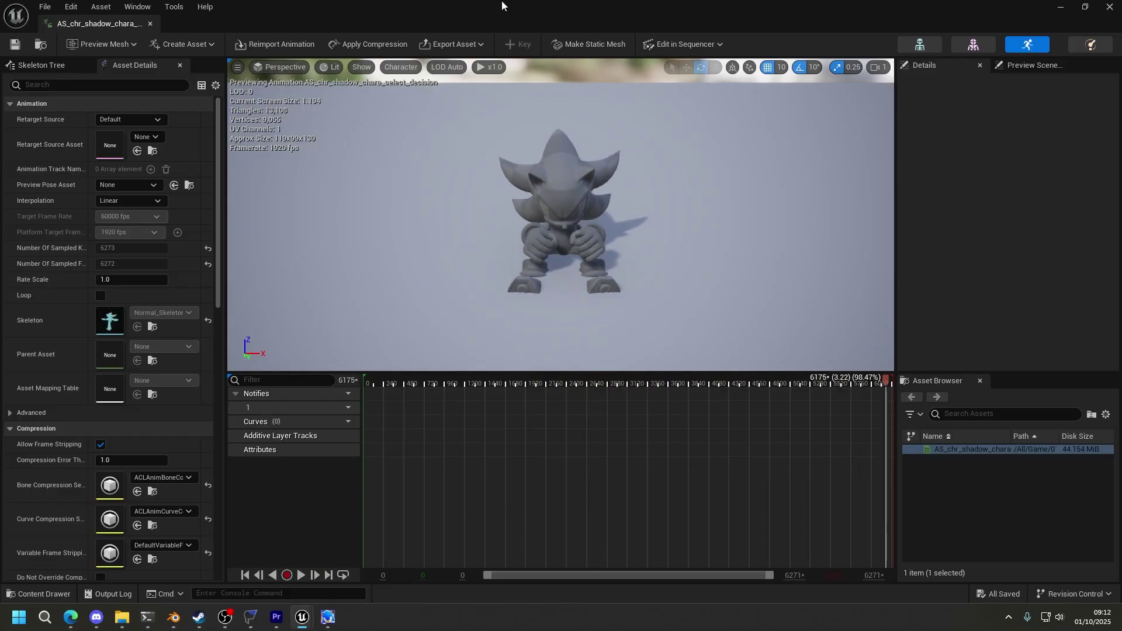
Shrink the animation editor window and show the project's 01_Union/Asset/Character folder in Explorer
drag(501, 1, 534, 54)
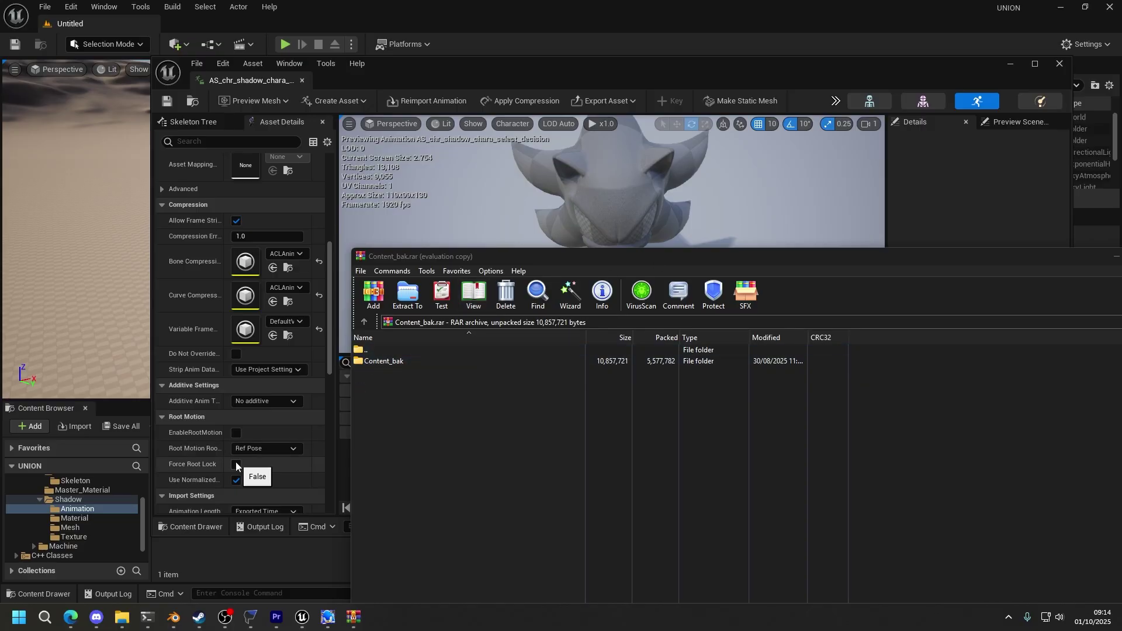
scroll(79, 526, up, 3)
scroll(80, 525, up, 1)
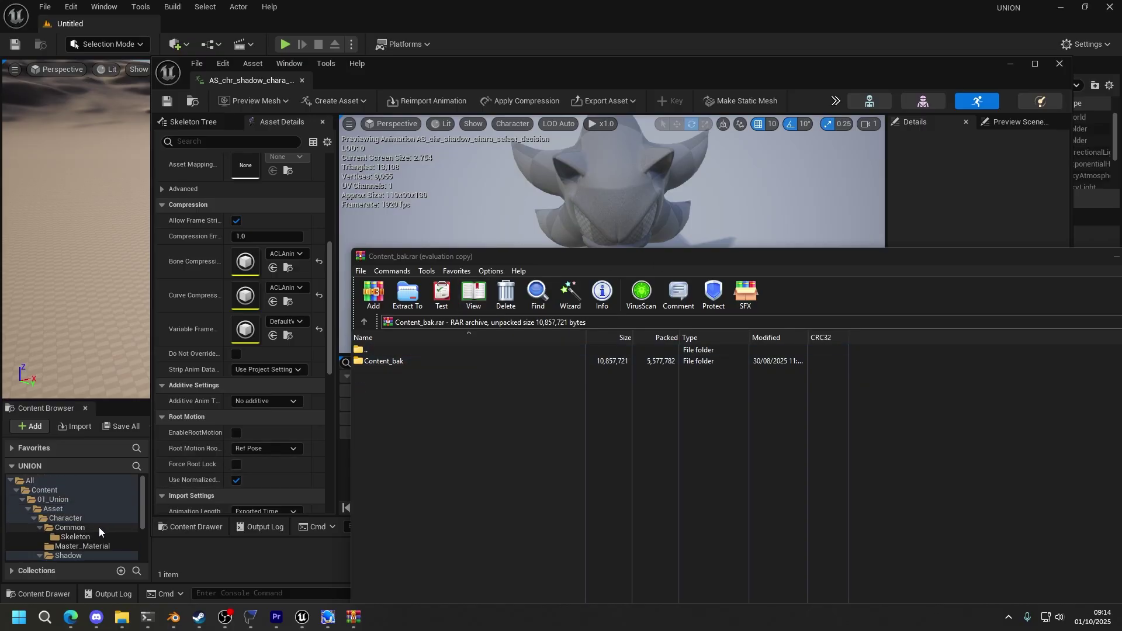
scroll(97, 526, down, 1)
right_click(82, 500)
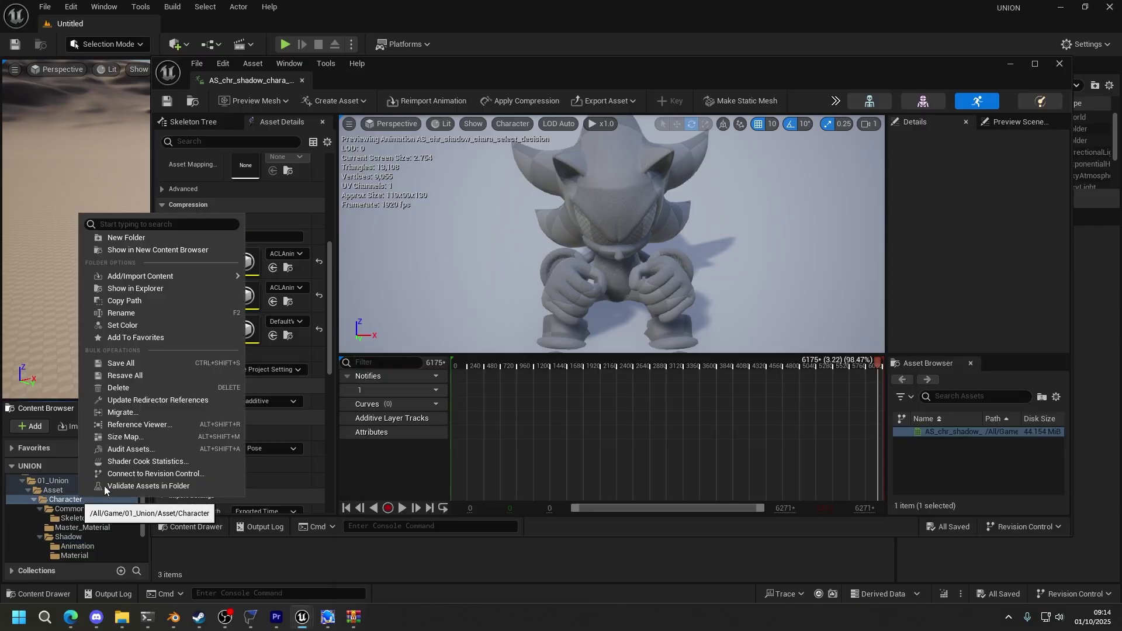
click(147, 287)
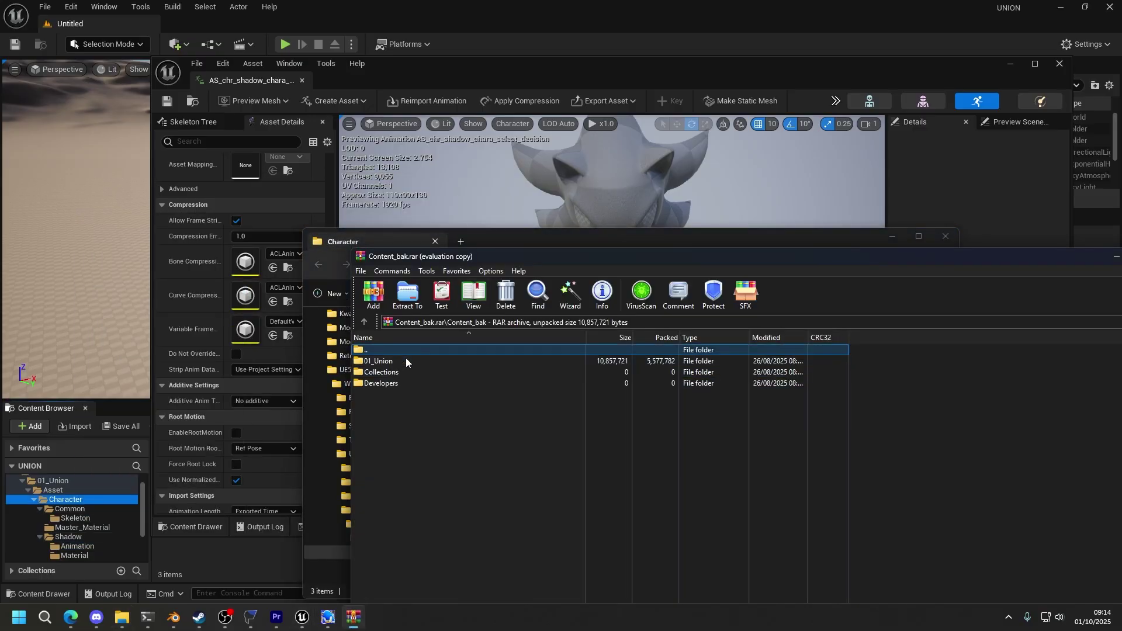
Browse Content_bak.rar to Content_bak/01_Union/Asset and place it beside the project's Asset folder in Explorer
double_click(405, 360)
double_click(406, 360)
drag(487, 254, 739, 261)
click(441, 438)
click(646, 265)
click(685, 436)
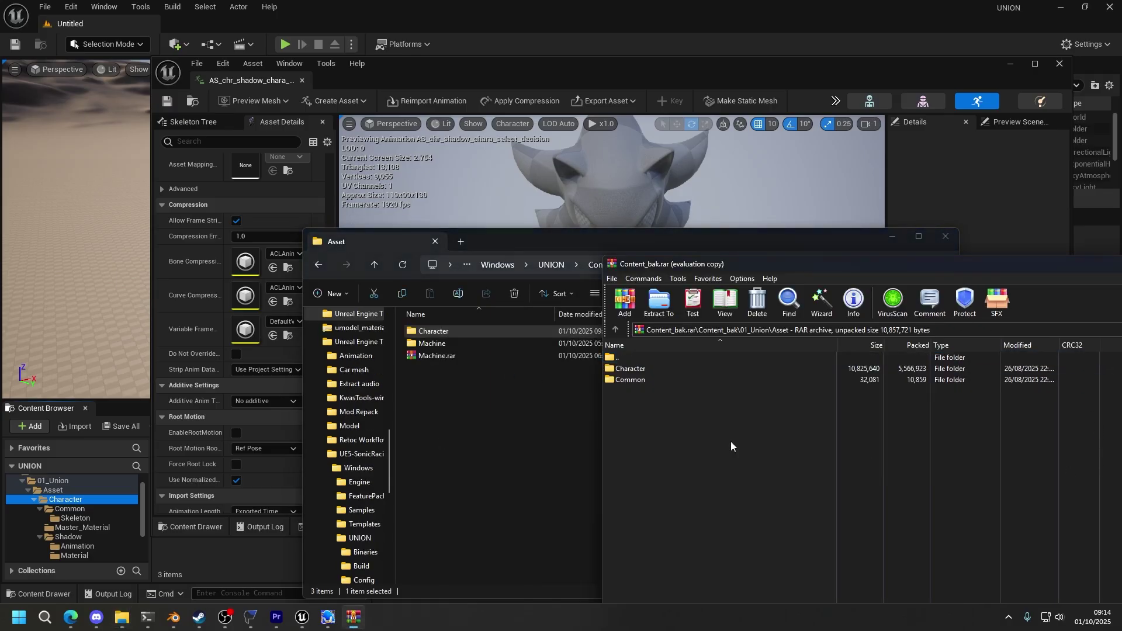
Extract the archive's Character and Common folders into the project's Asset folder, skipping the existing Normal_Skeleton.uasset
drag(664, 437, 630, 374)
drag(453, 401, 453, 401)
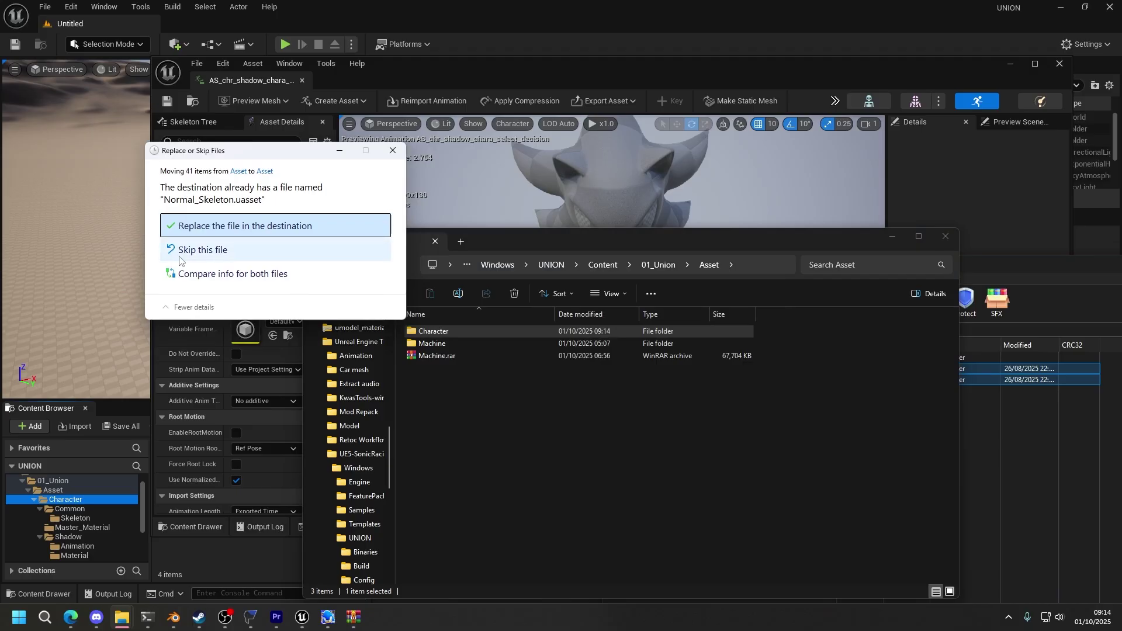
click(181, 256)
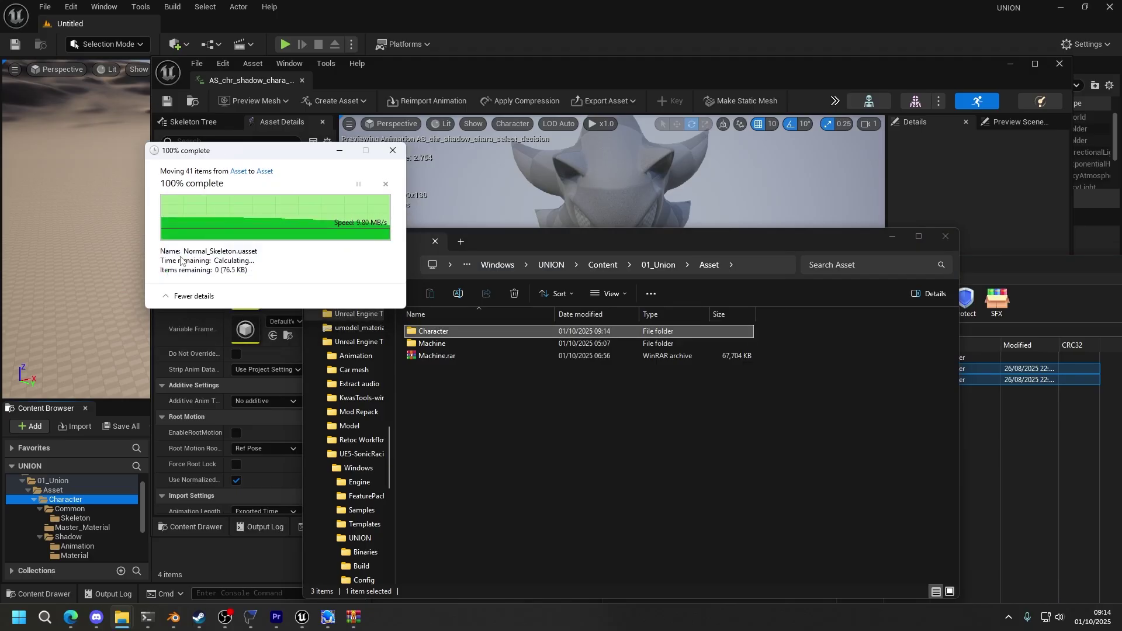
Close the animation editor in Unreal and browse to Asset/Character/Sonic/Material
click(95, 512)
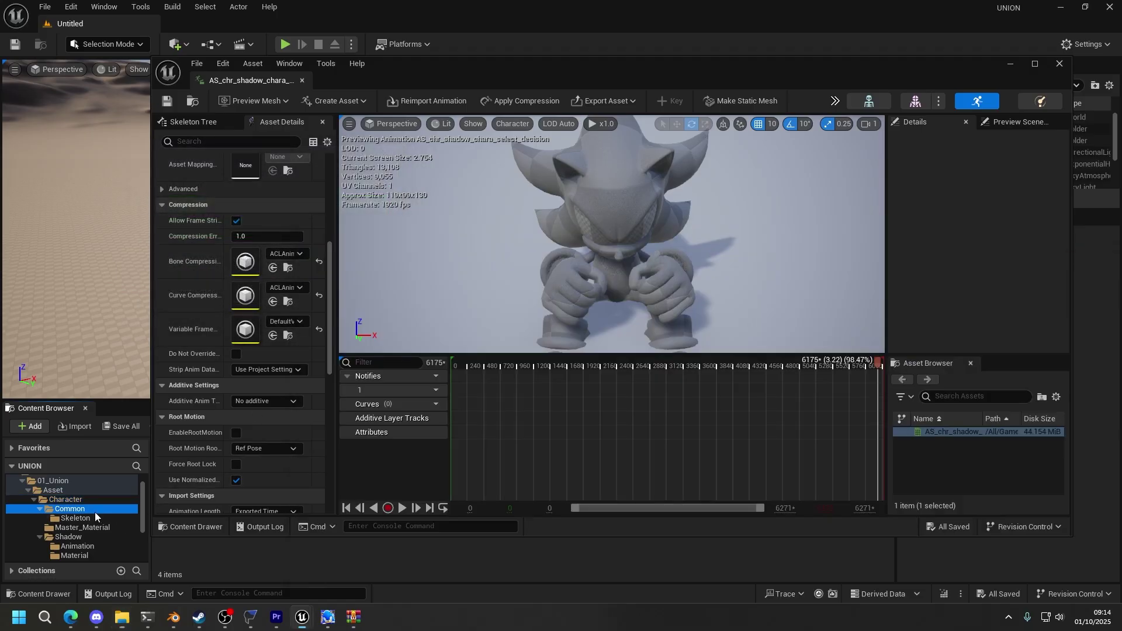
click(59, 491)
click(1060, 65)
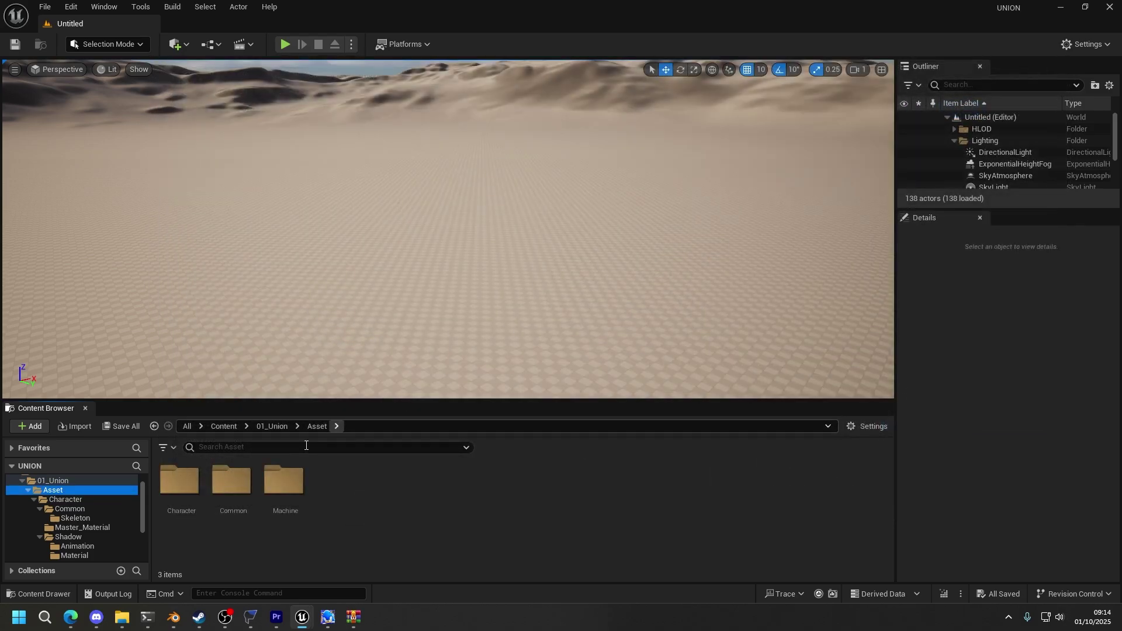
double_click(199, 488)
double_click(352, 515)
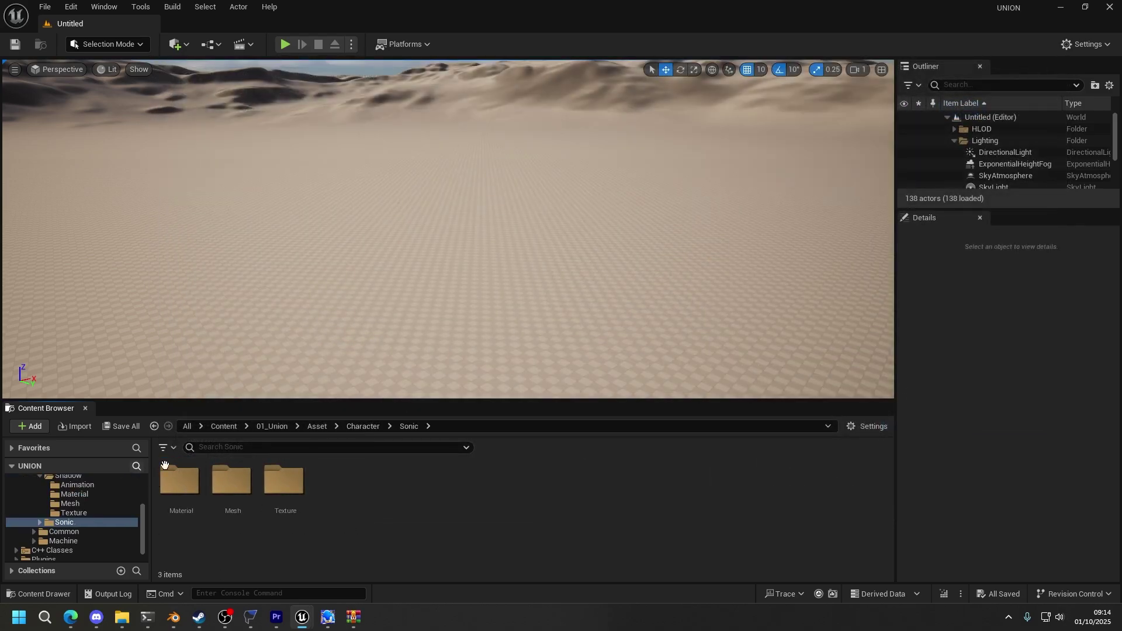
click(179, 500)
double_click(179, 500)
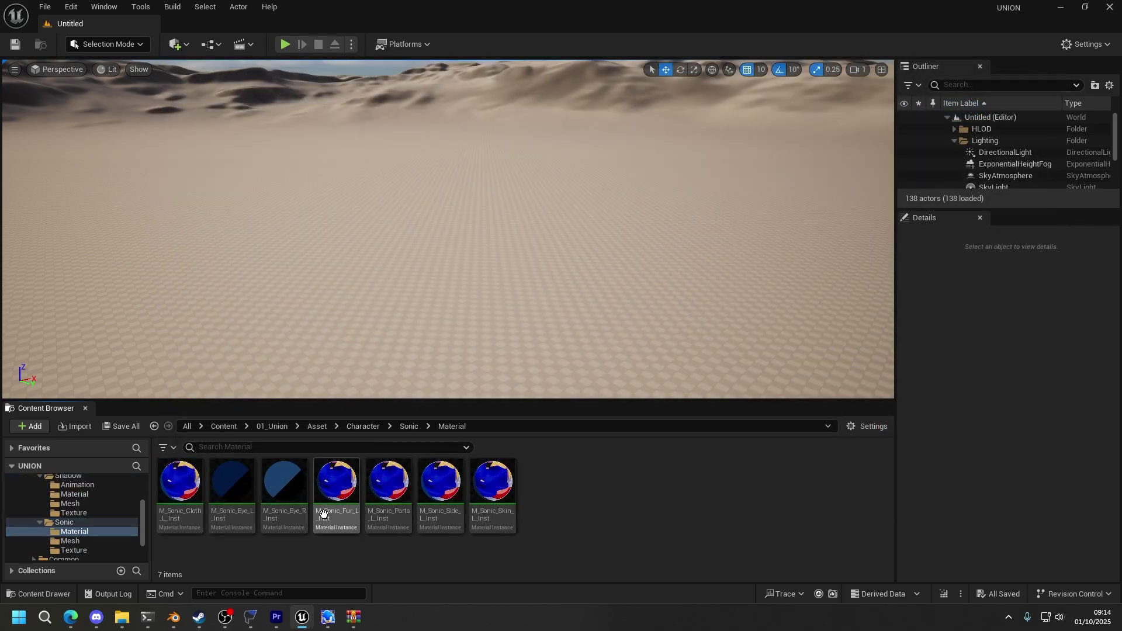
Inspect the M_Sonic_Eye_L_Inst material instance in its preview and close it
double_click(232, 491)
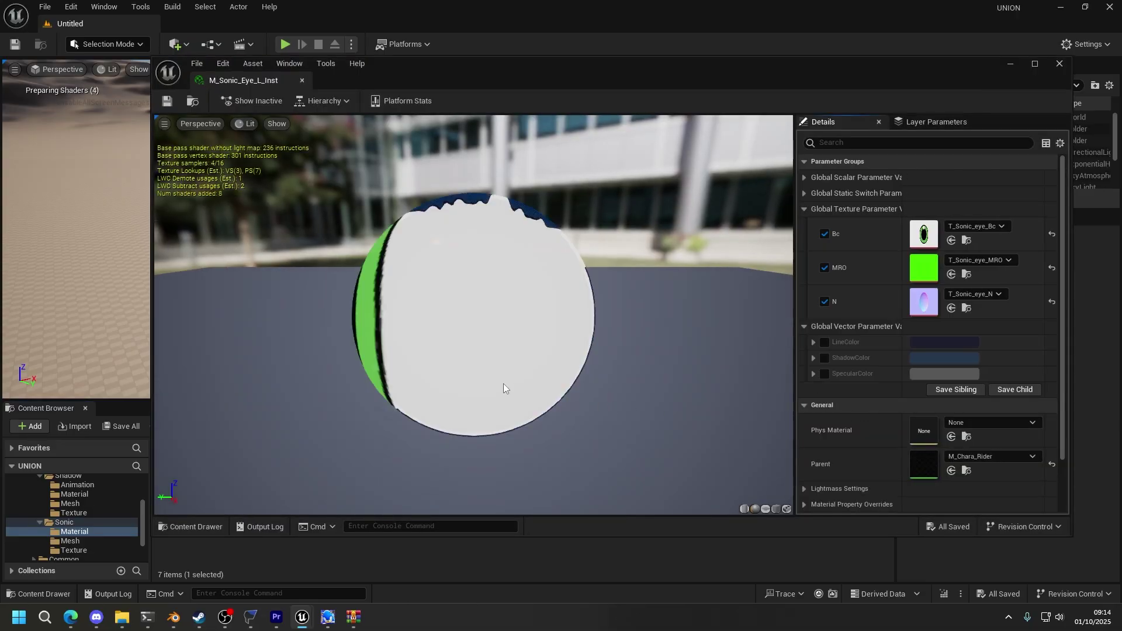
drag(364, 360, 307, 386)
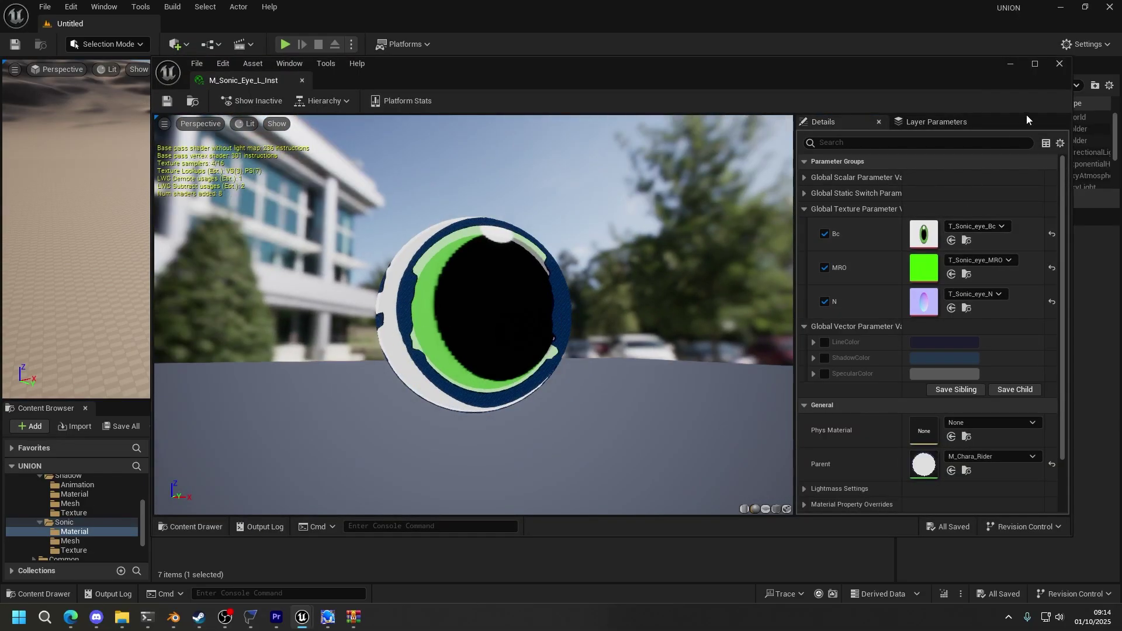
click(1060, 64)
Check Sonic's Mesh and Shadow's Material folders, and open the idle skeletal mesh from Shadow's Mesh folder
click(74, 542)
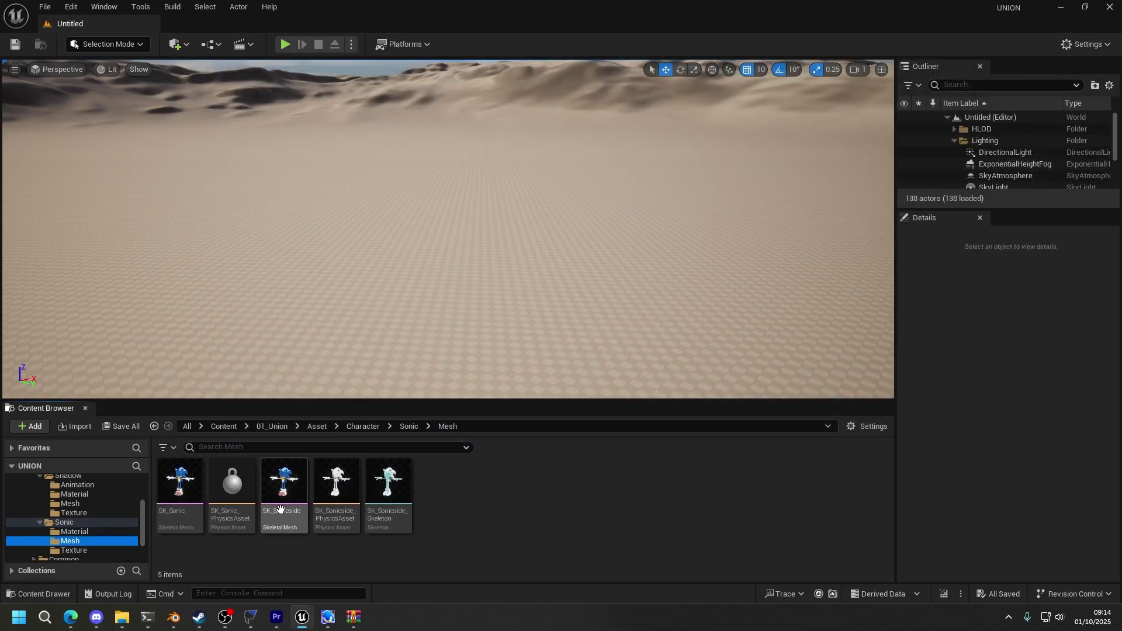
click(75, 495)
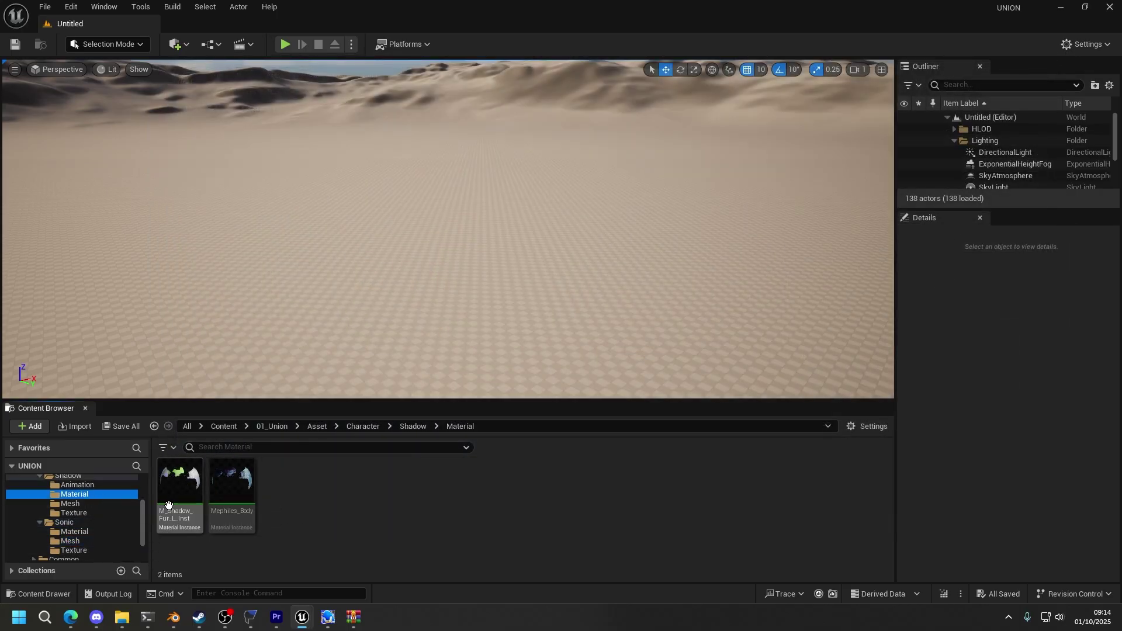
click(70, 504)
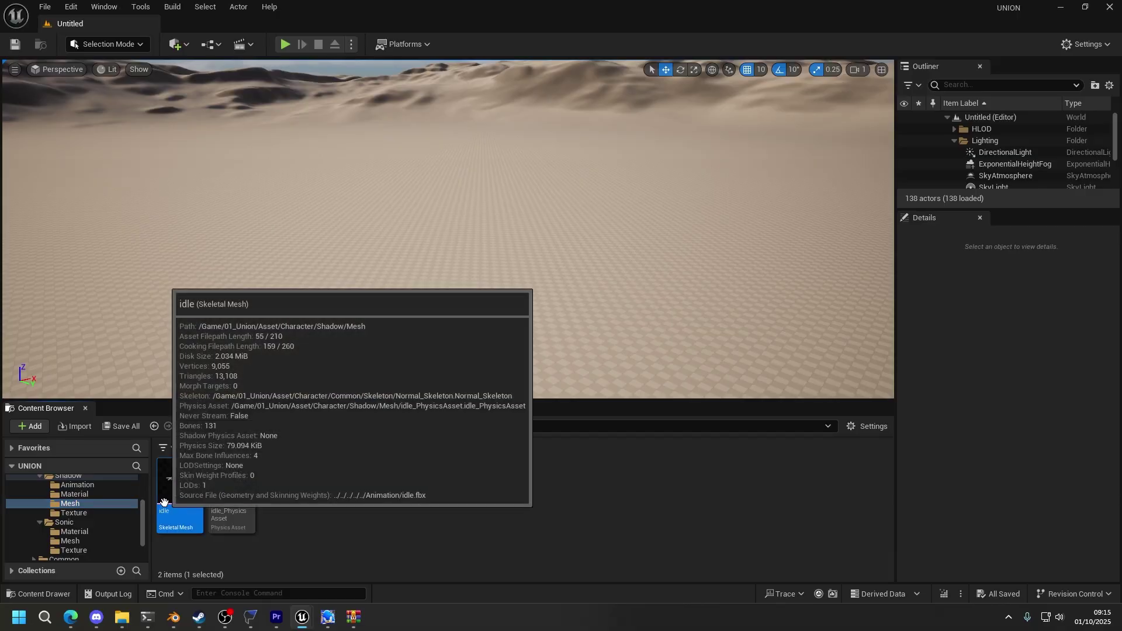
double_click(178, 485)
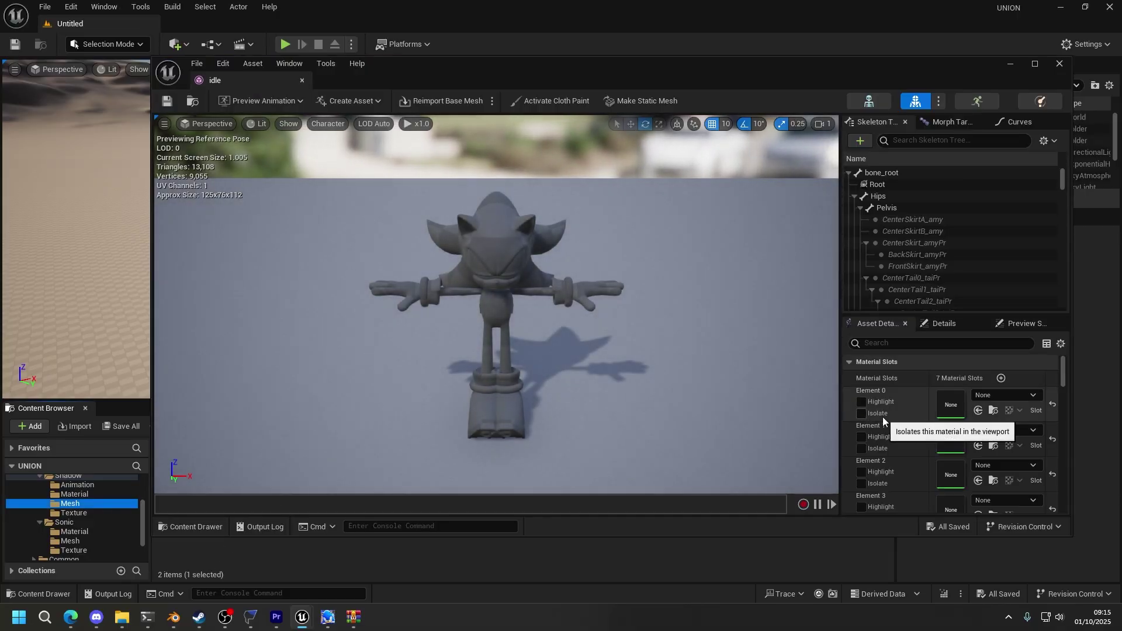
Maximize the mesh editor and assign the Sonic eye material instances to the idle mesh's slots Element 3 and Element 4
click(1036, 63)
scroll(1048, 464, down, 2)
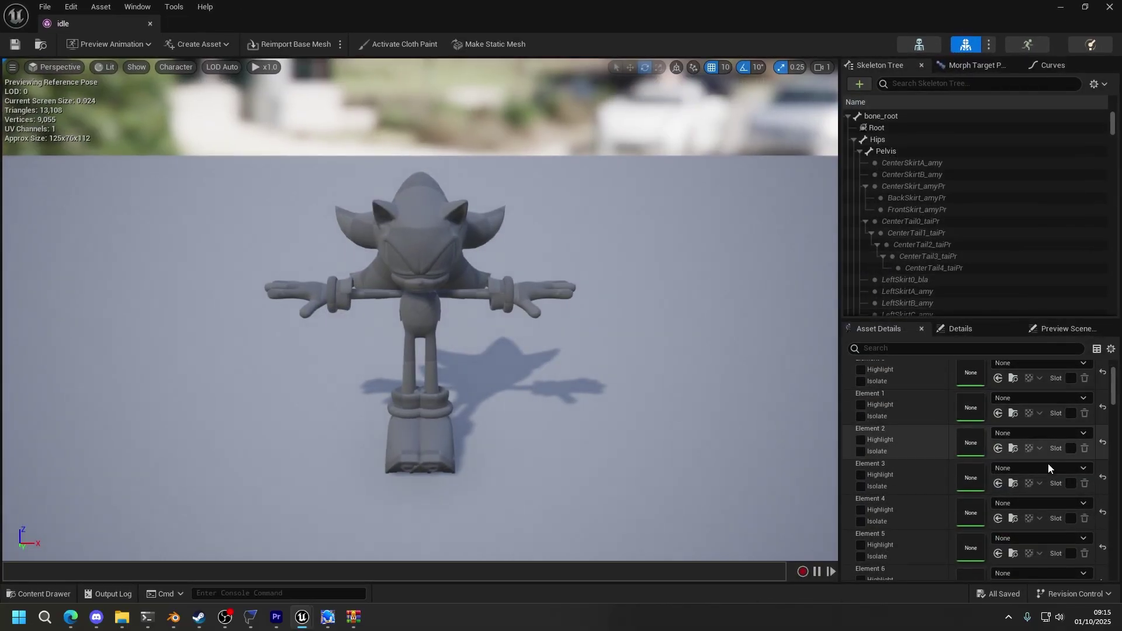
drag(840, 466, 659, 465)
click(981, 431)
text(Eye)
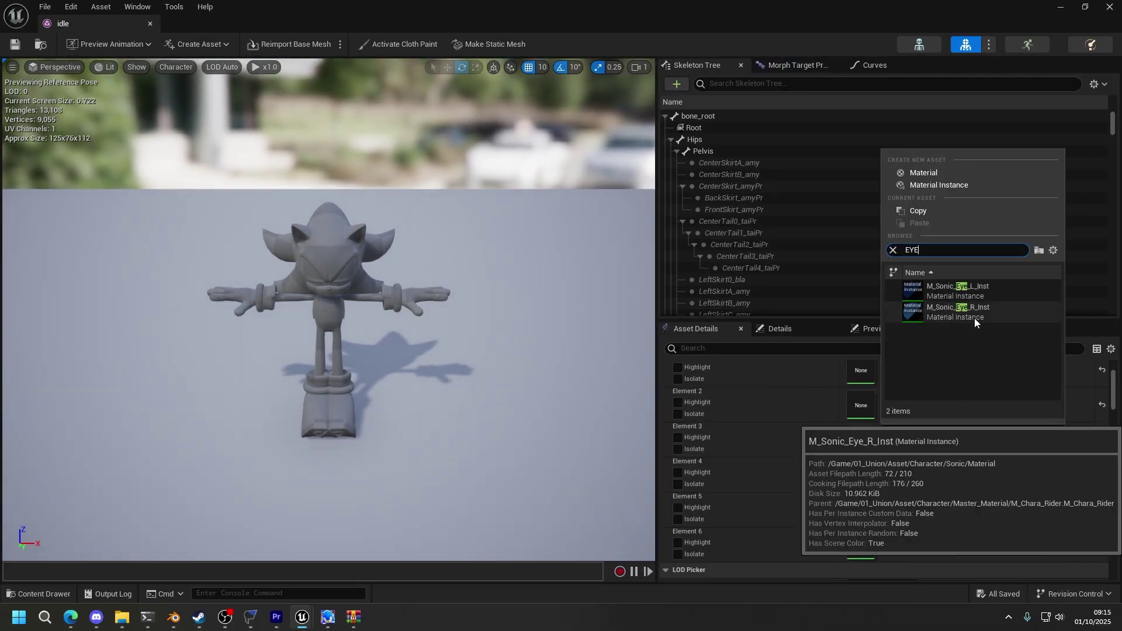
click(964, 301)
click(1003, 467)
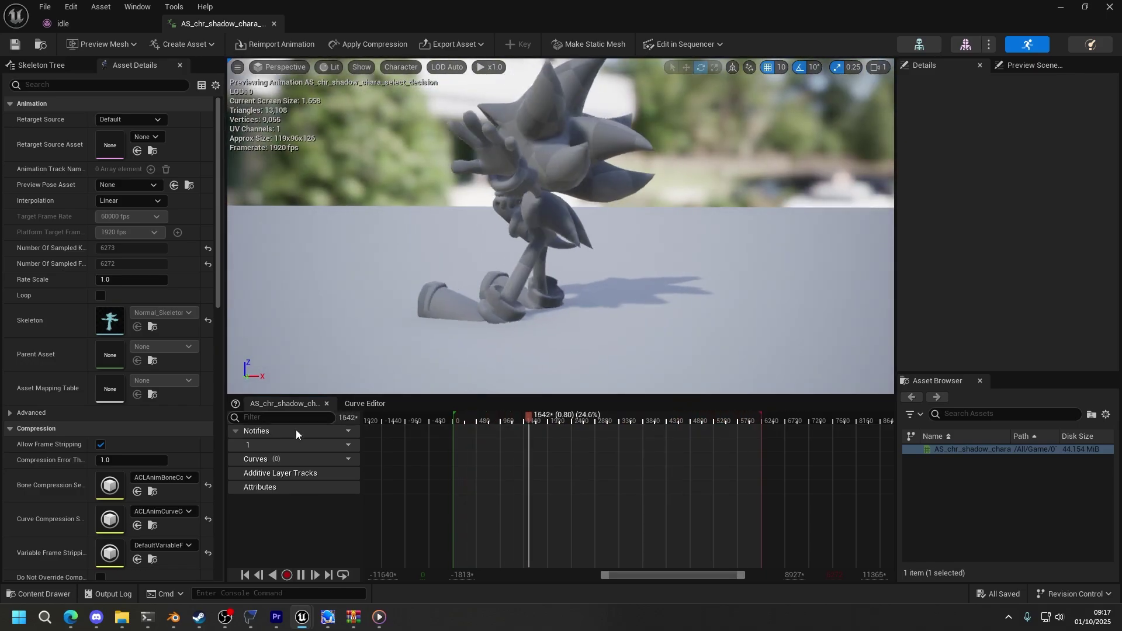
Pause AS_chr_shadow_chara_select_decision near frame 4742 and add the curves Eye_L_MovU and Eye_R_MovU
click(300, 575)
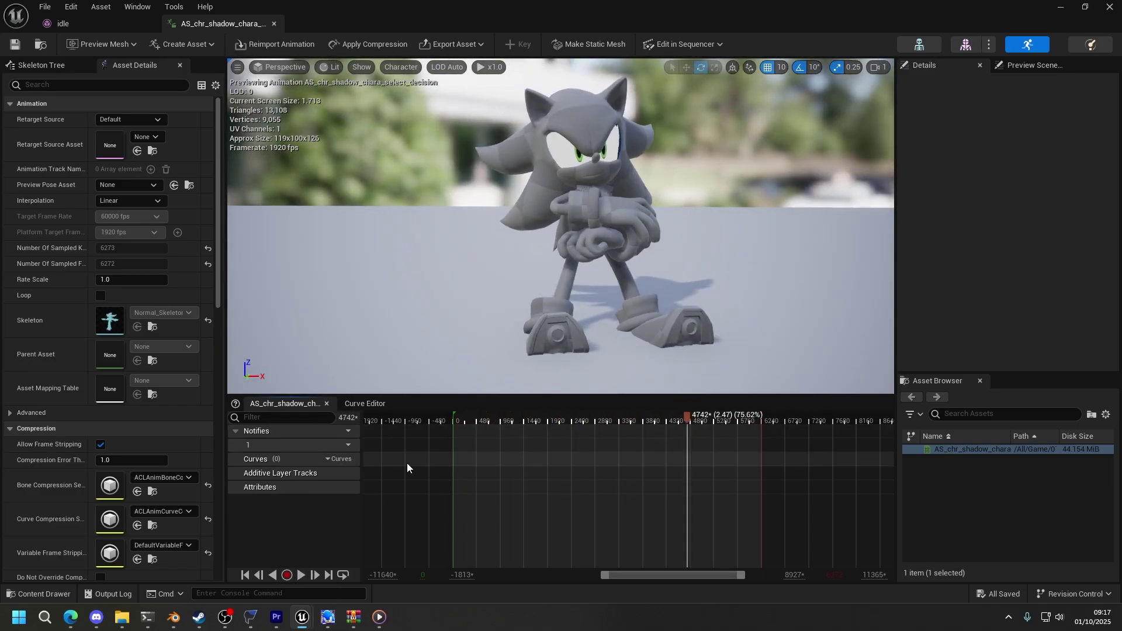
click(346, 459)
mouse_move(362, 489)
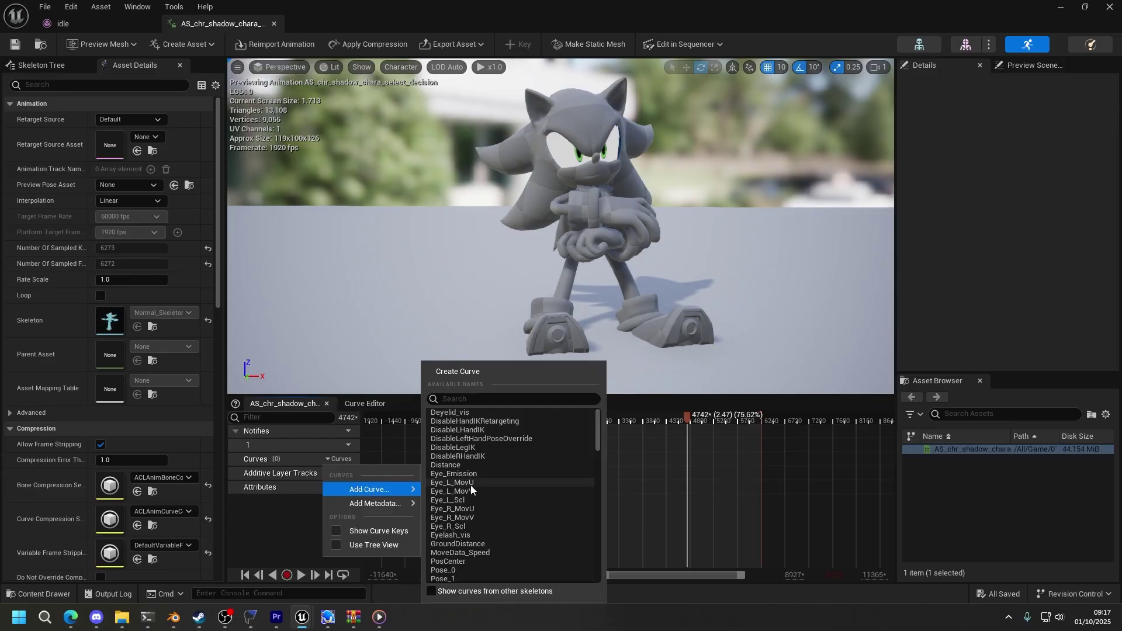
key(Escape)
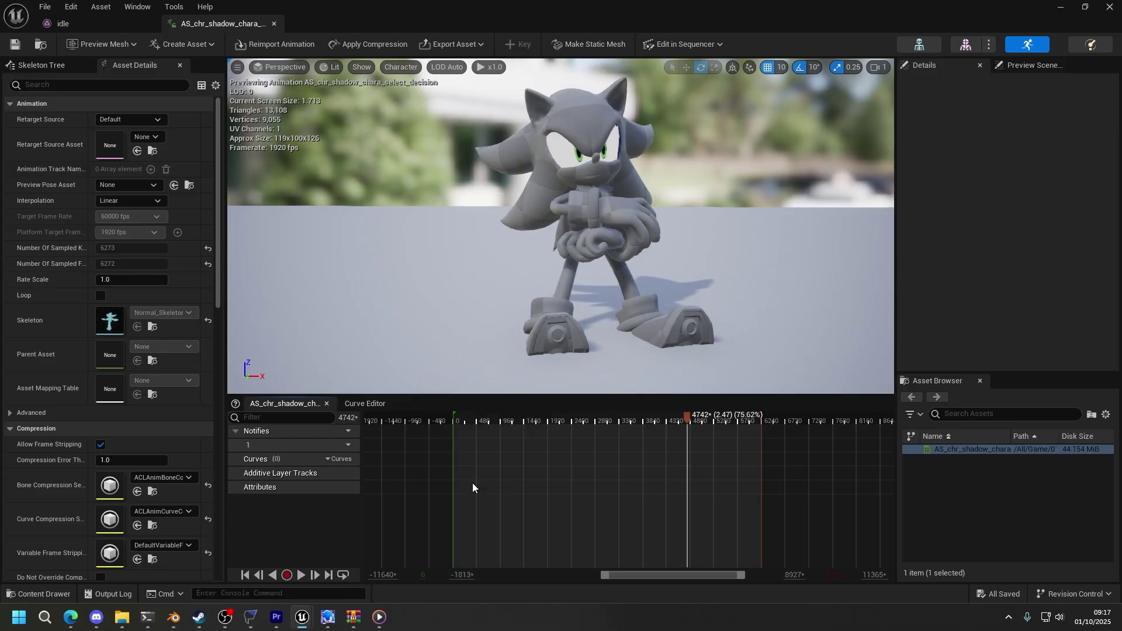
click(338, 458)
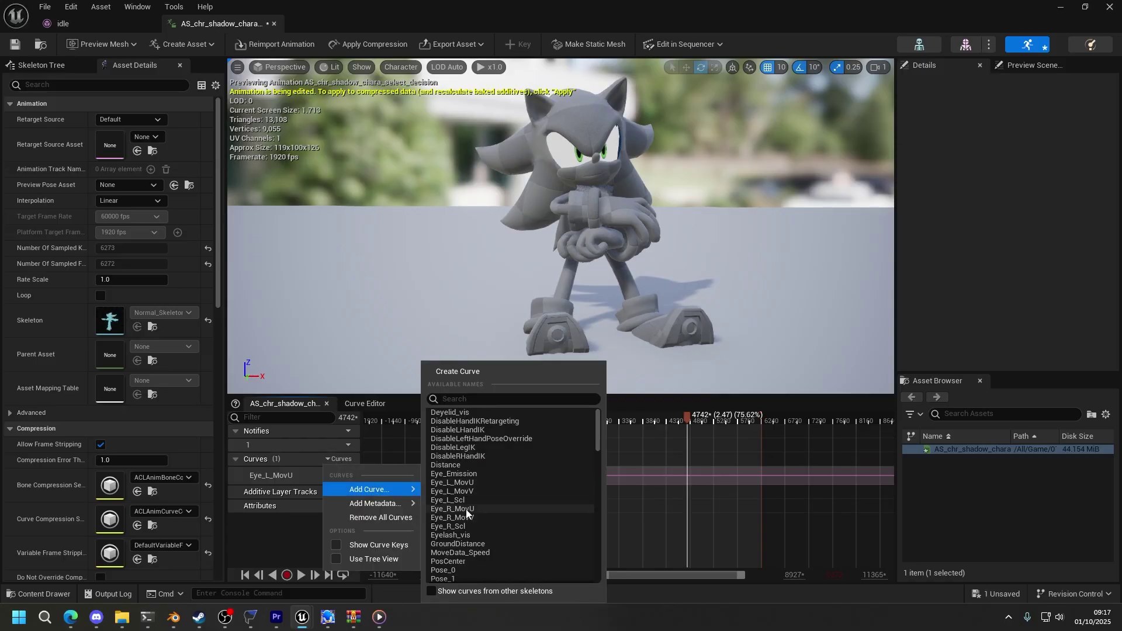
click(491, 508)
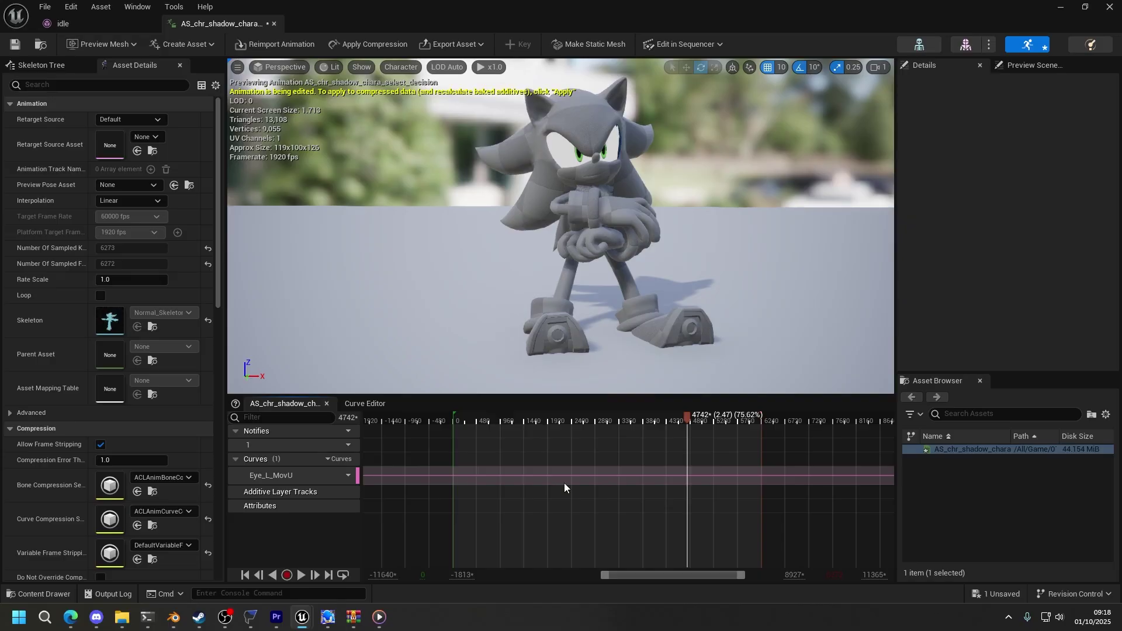
Open the Eye_L_MovU curve for editing and add a key at 2.461458 s
click(689, 479)
click(341, 475)
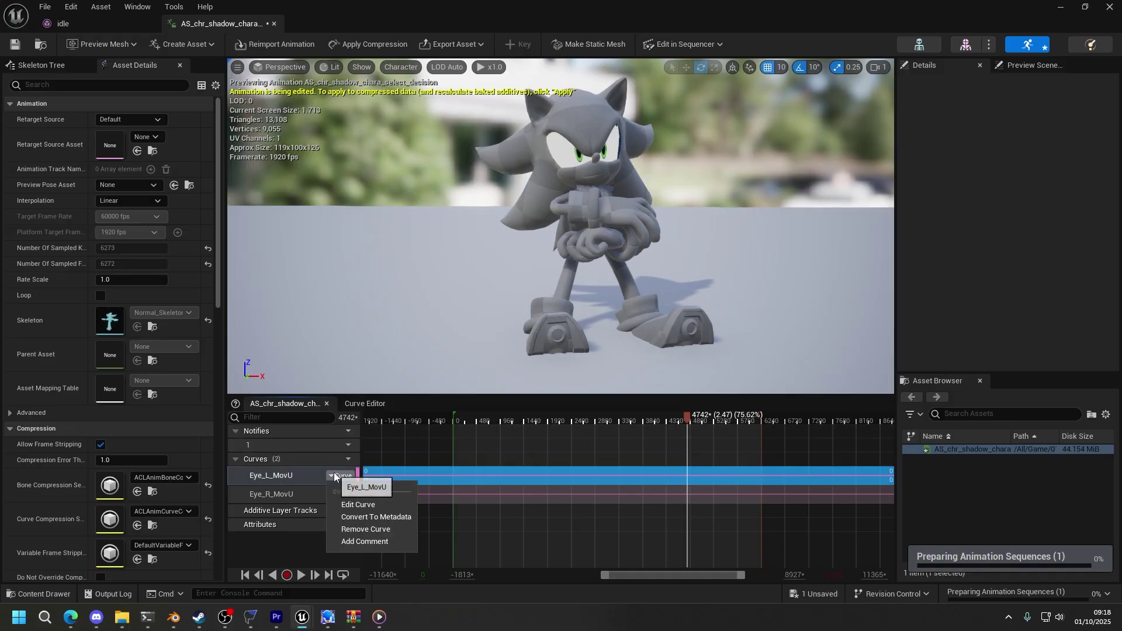
click(356, 502)
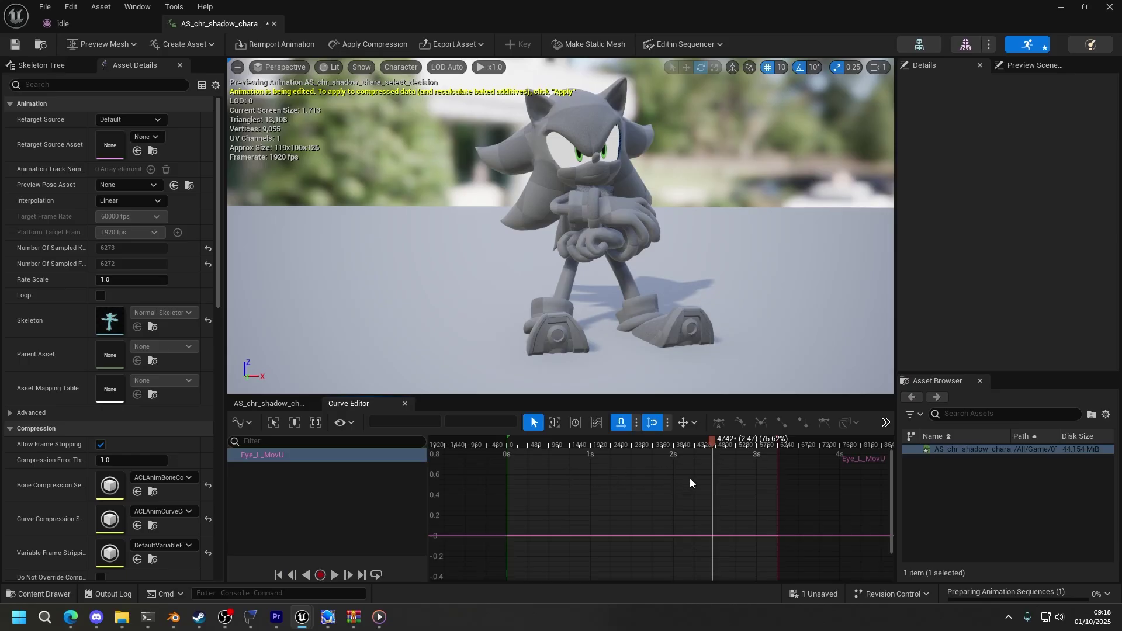
drag(718, 447, 711, 440)
right_click(712, 533)
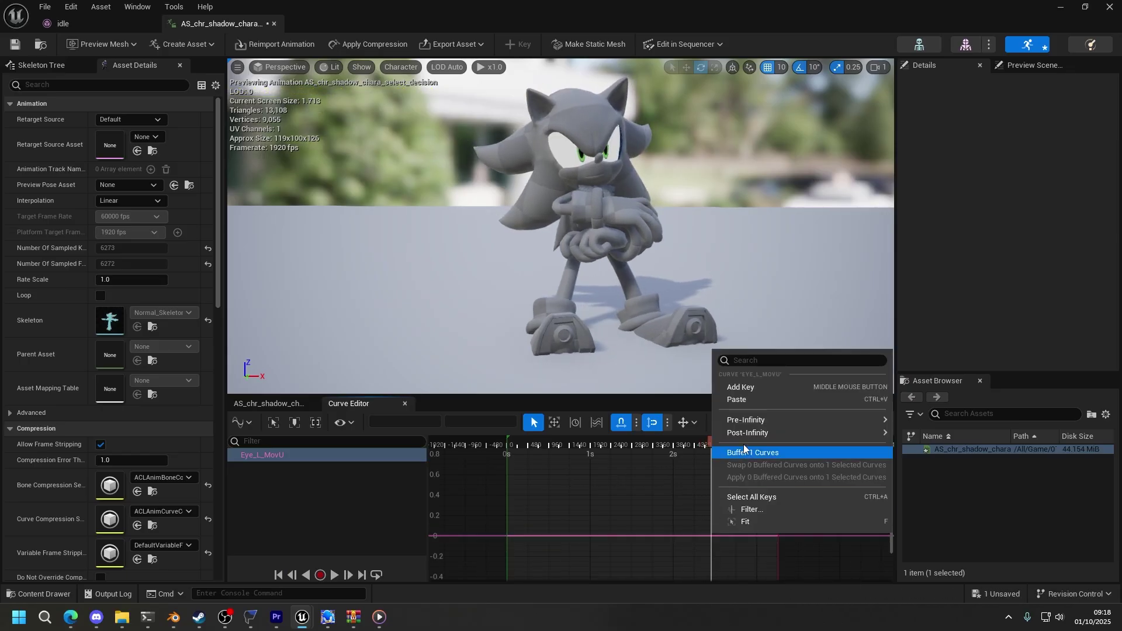
click(742, 386)
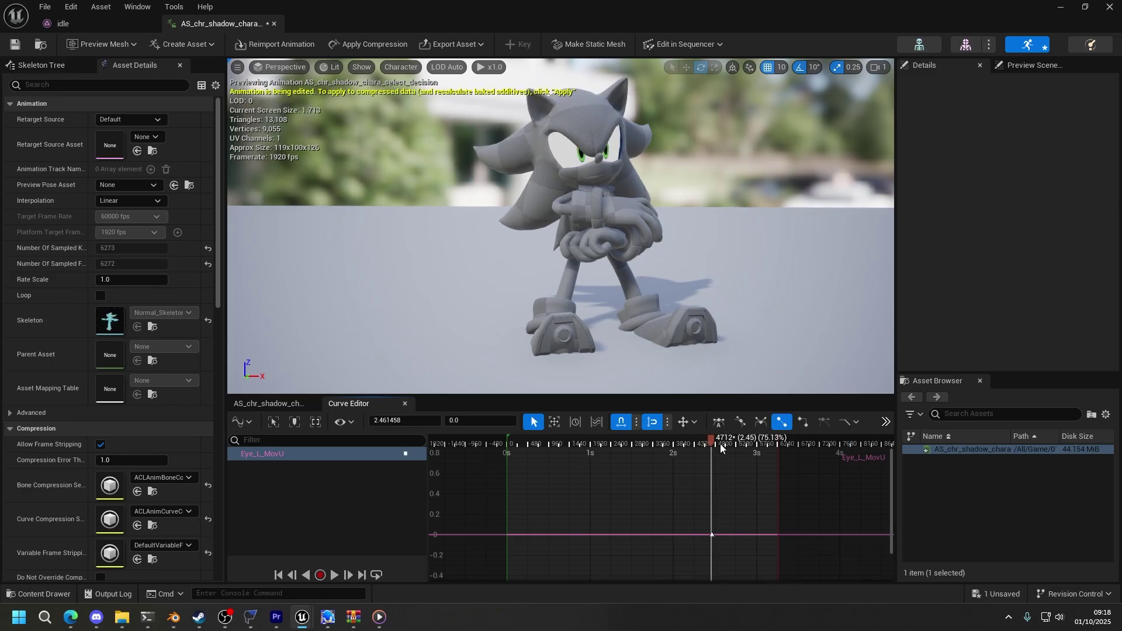
Add a second Eye_L_MovU key at 3.04375 s and set the first key's value to 5.0
drag(718, 444, 758, 541)
right_click(760, 535)
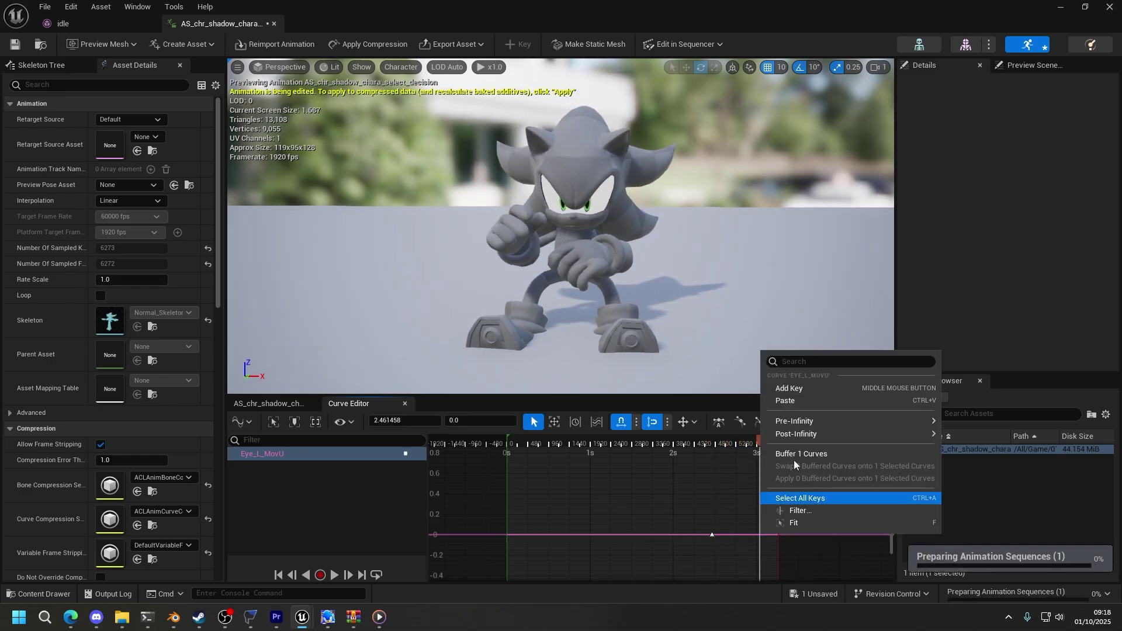
click(784, 389)
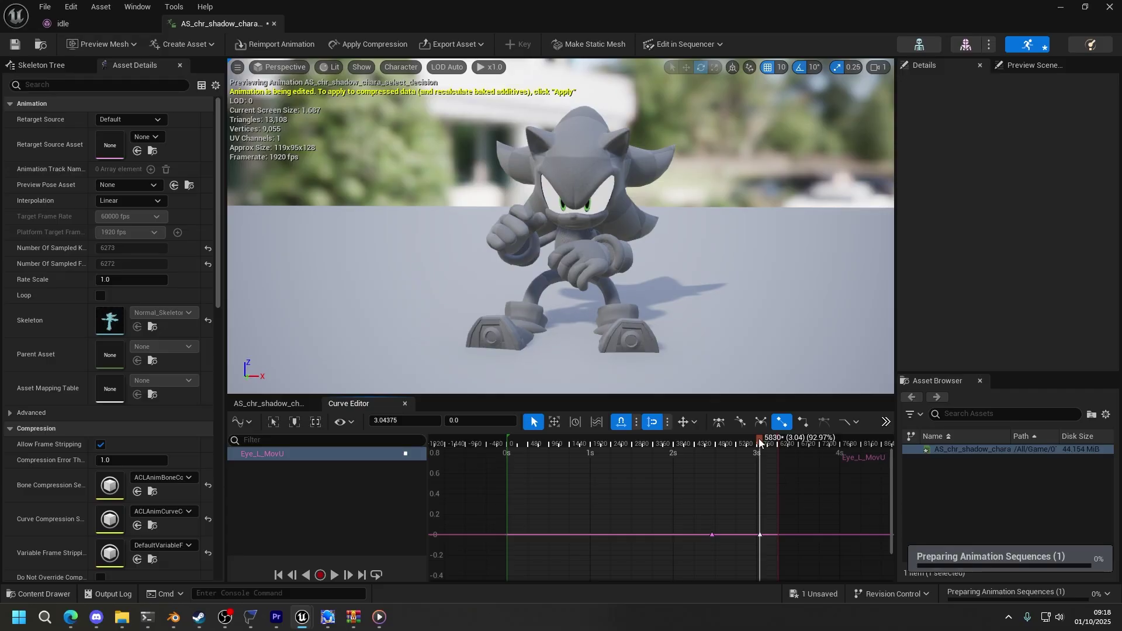
drag(760, 440, 707, 437)
click(712, 535)
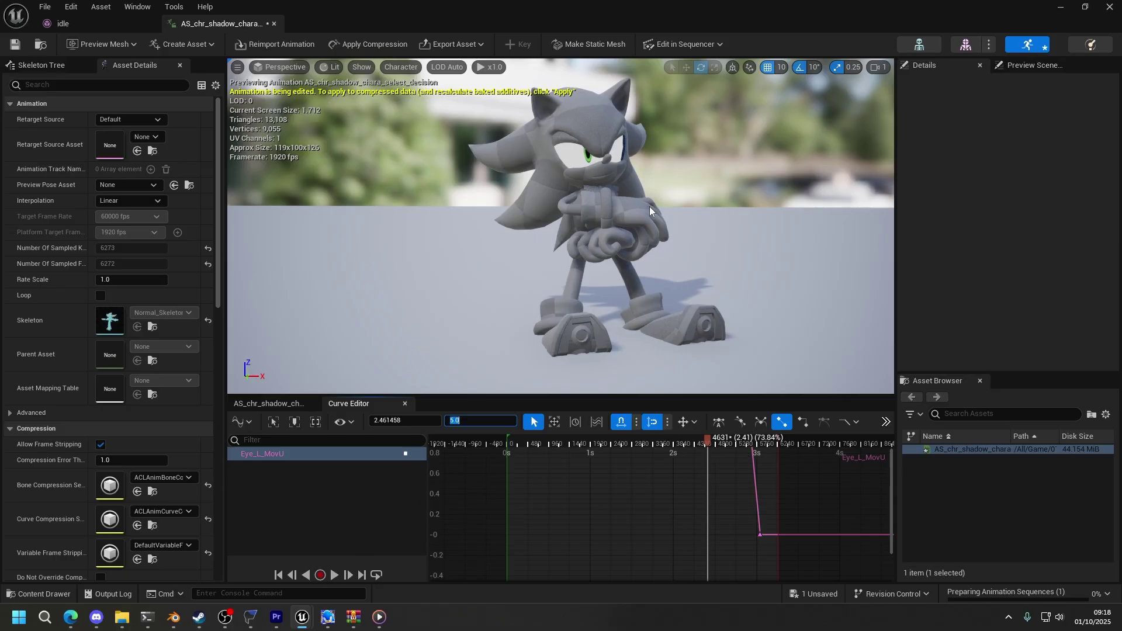
Orbit the preview and play the animation to check the eye movement, and return to the animation's timeline
drag(650, 211, 740, 168)
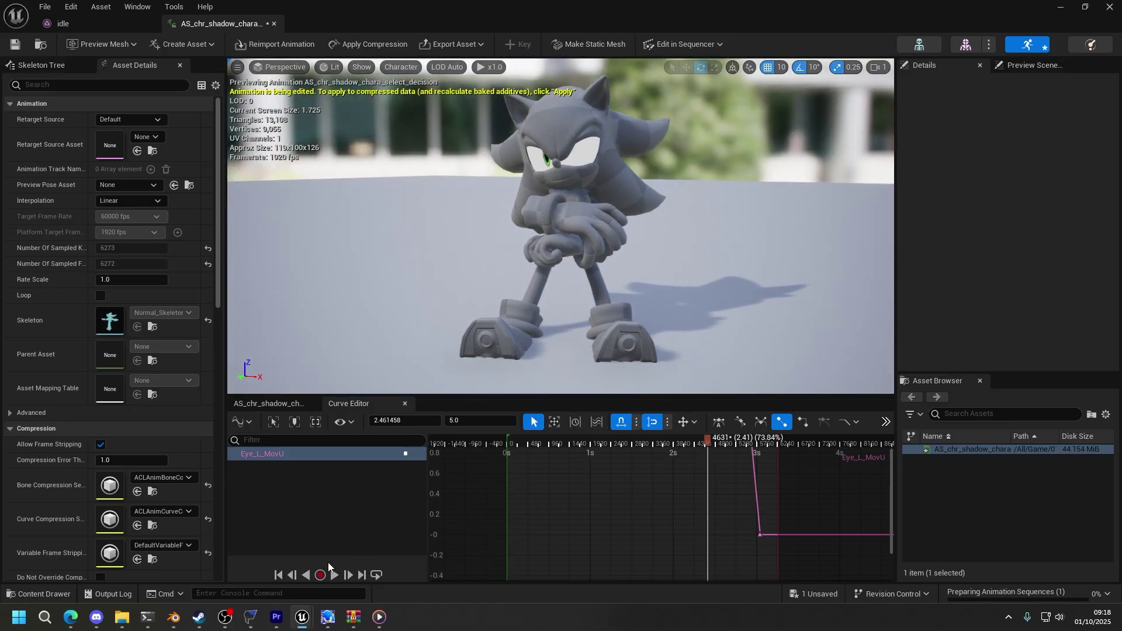
click(334, 576)
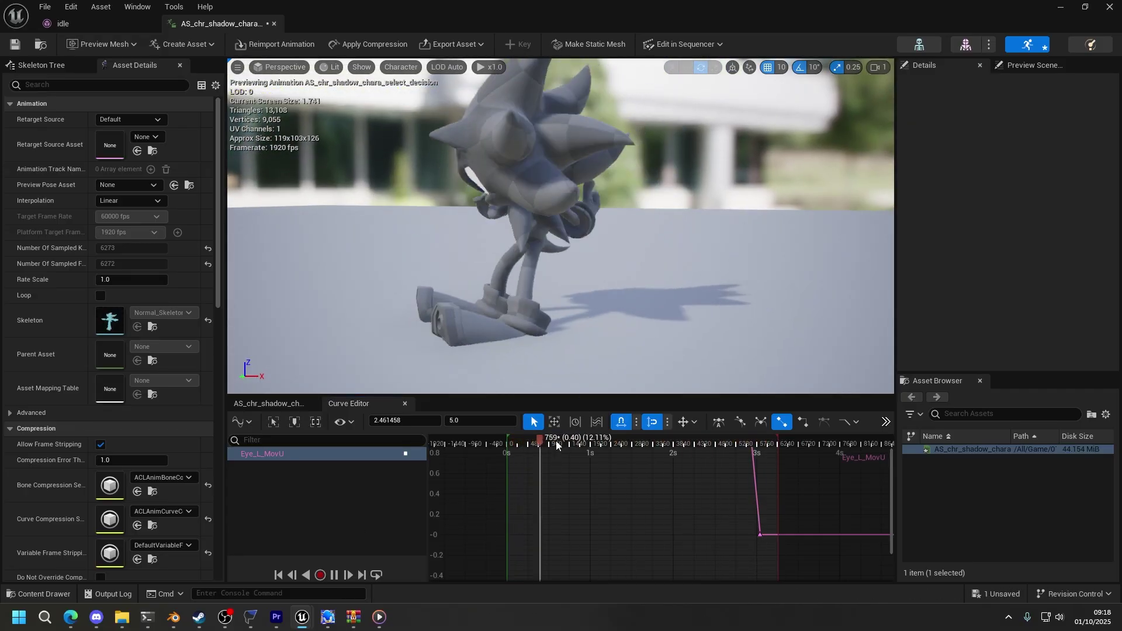
click(335, 576)
click(275, 403)
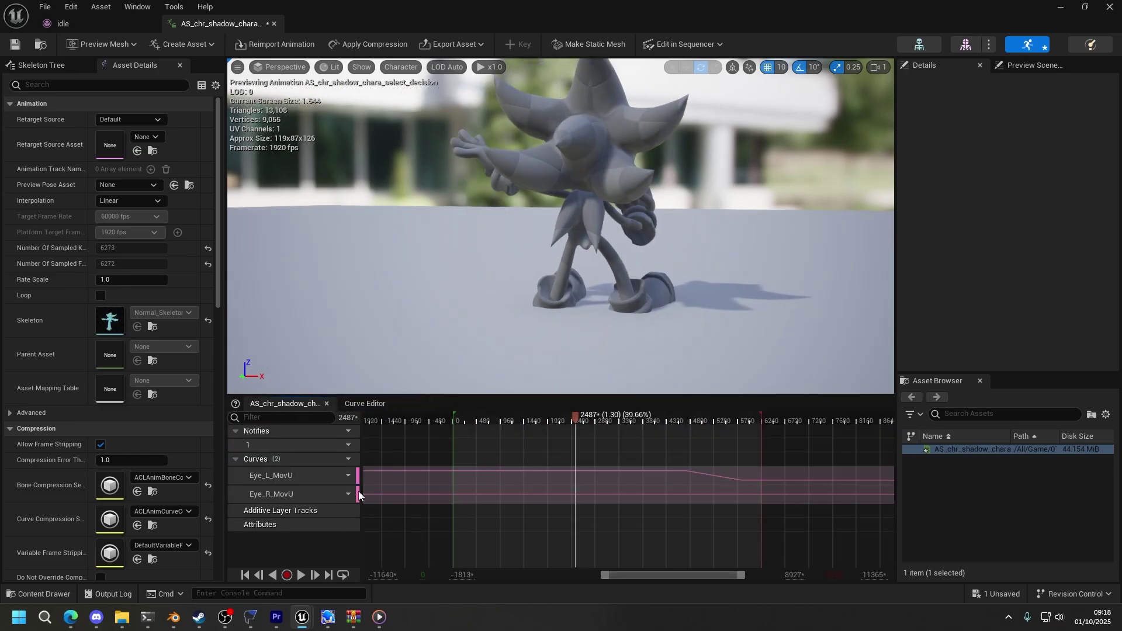
Open the Eye_R_MovU curve for editing alongside Eye_L_MovU and move the first Eye_L_MovU key to 2.463021 s with a value of 6.0
click(345, 495)
click(354, 522)
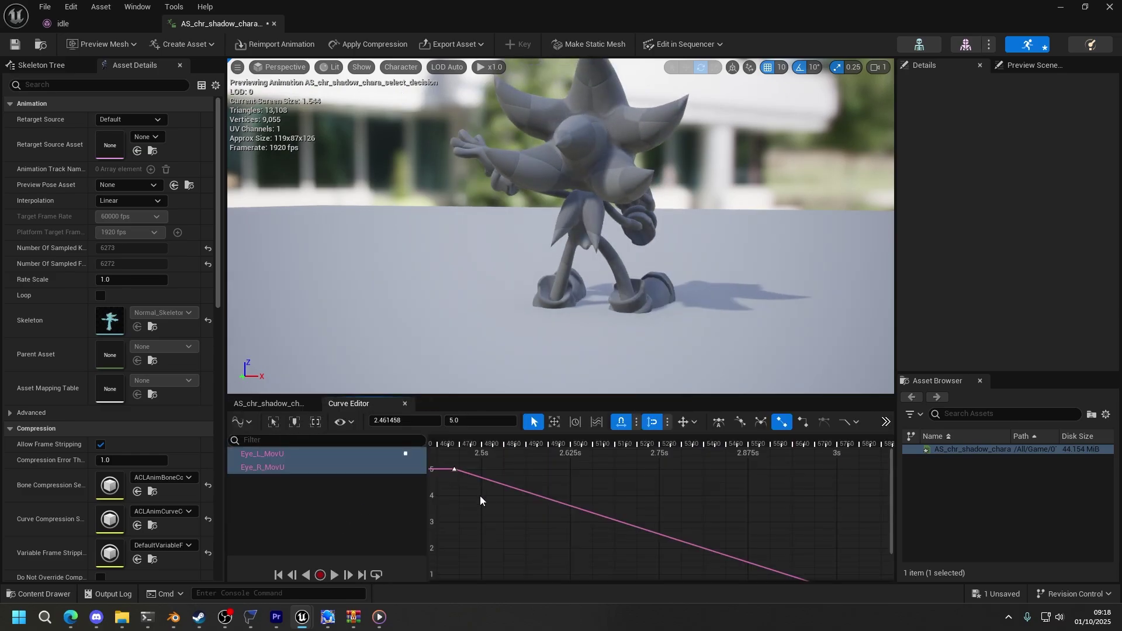
scroll(588, 510, down, 1)
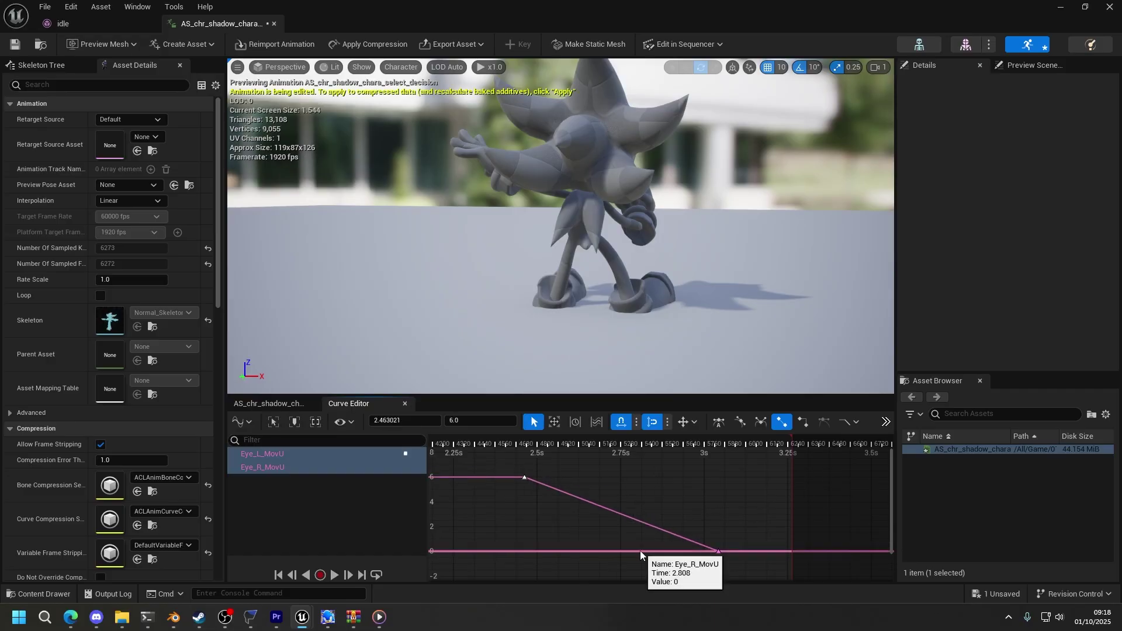
Add a key to the Eye_R_MovU curve at 3.005729 s with a value of 0.0
click(640, 551)
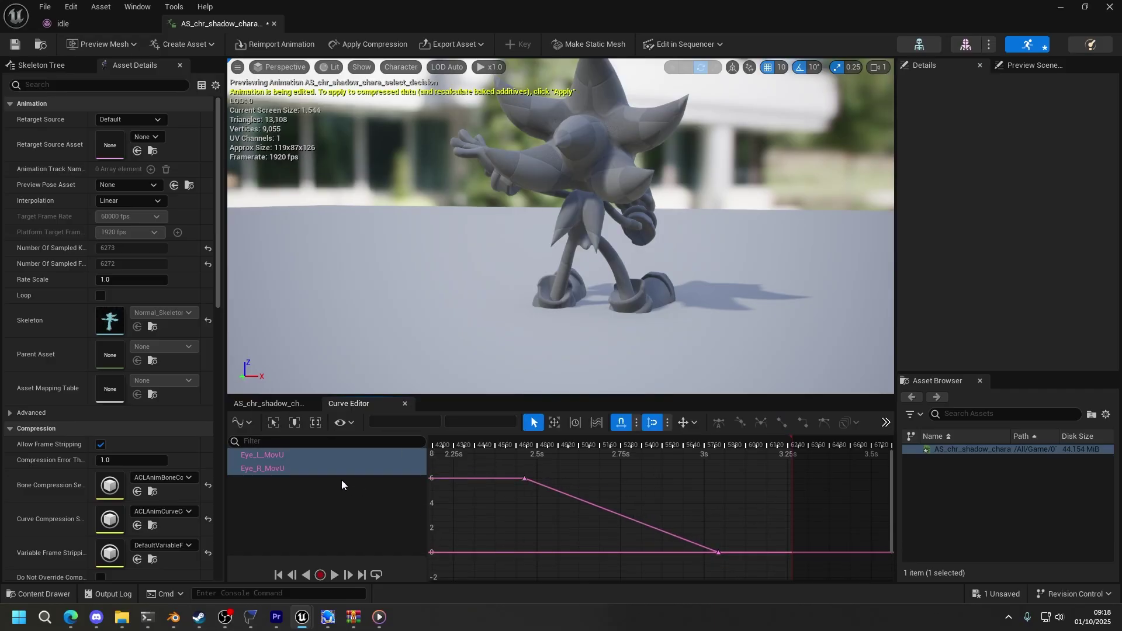
right_click(706, 553)
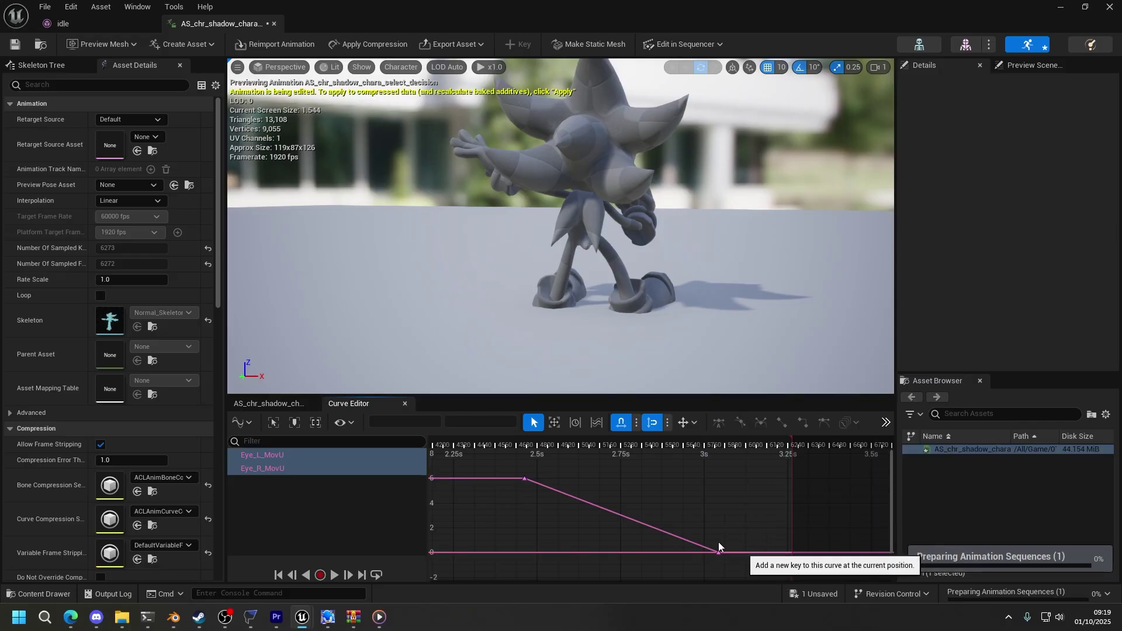
middle_click(706, 552)
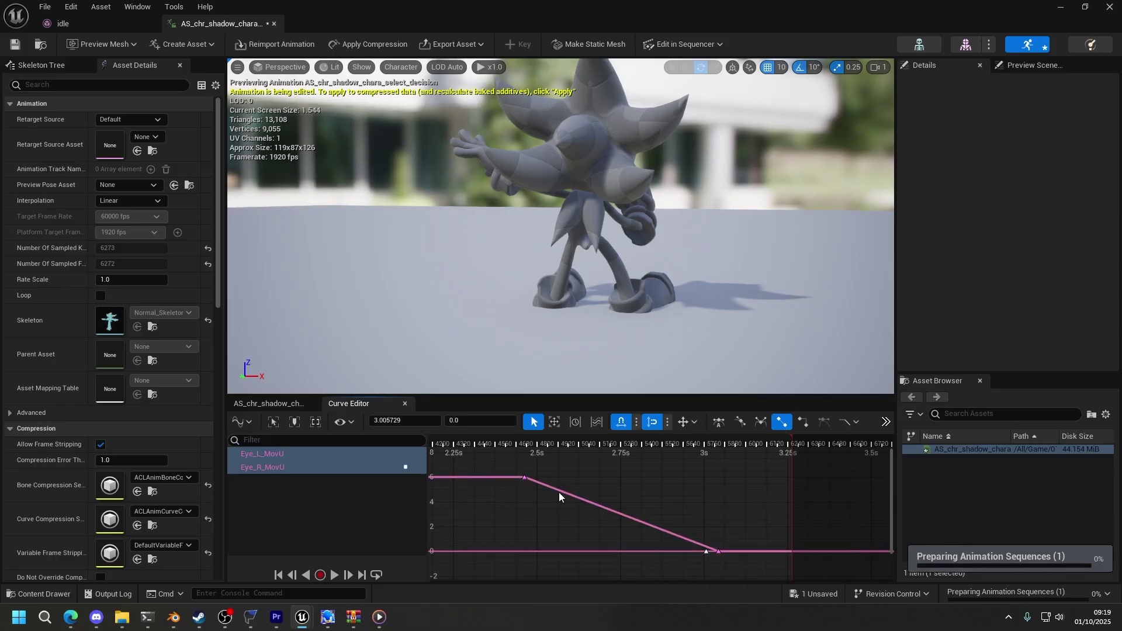
Add an Eye_R_MovU key at 2.463542 s, in line with the first Eye_L_MovU key, and set its value to 1.5
drag(521, 442, 525, 440)
right_click(525, 551)
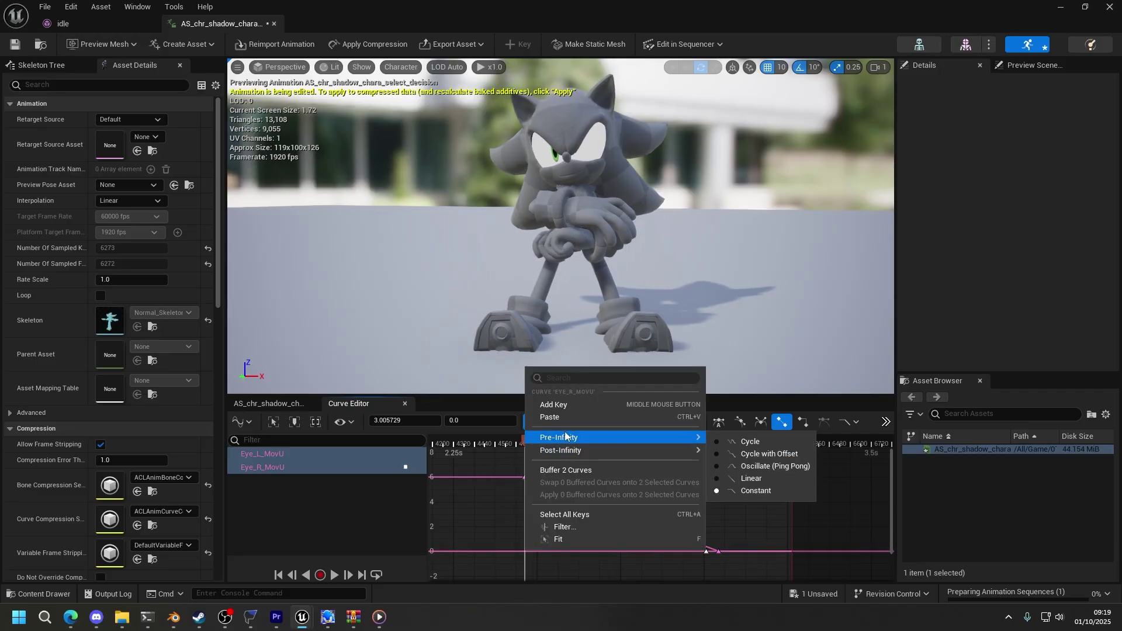
click(551, 406)
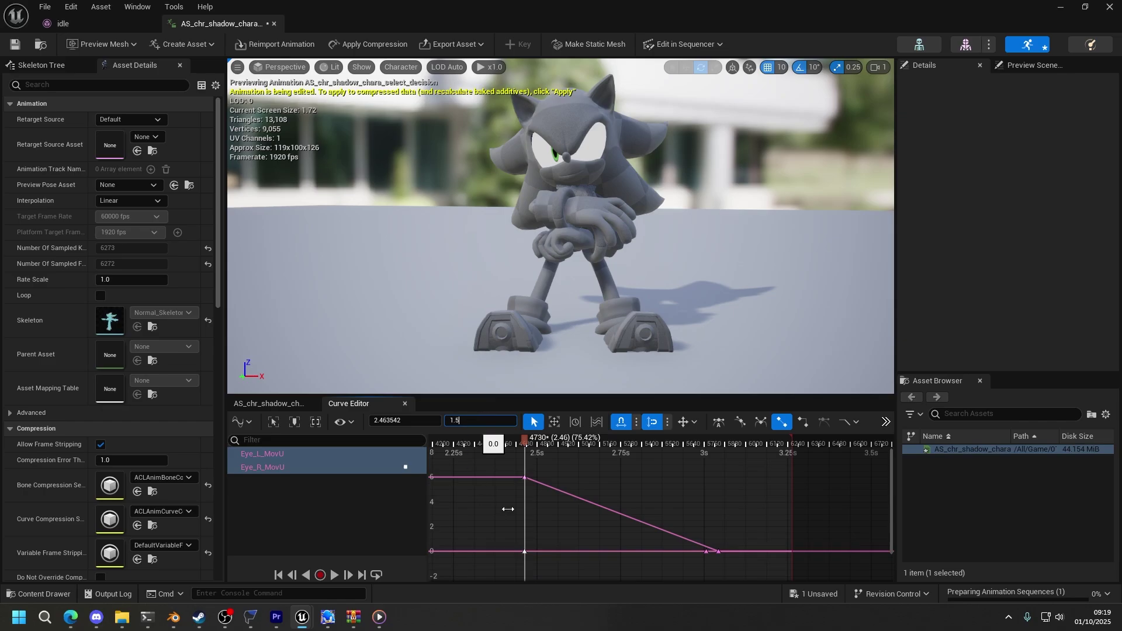
key(Return)
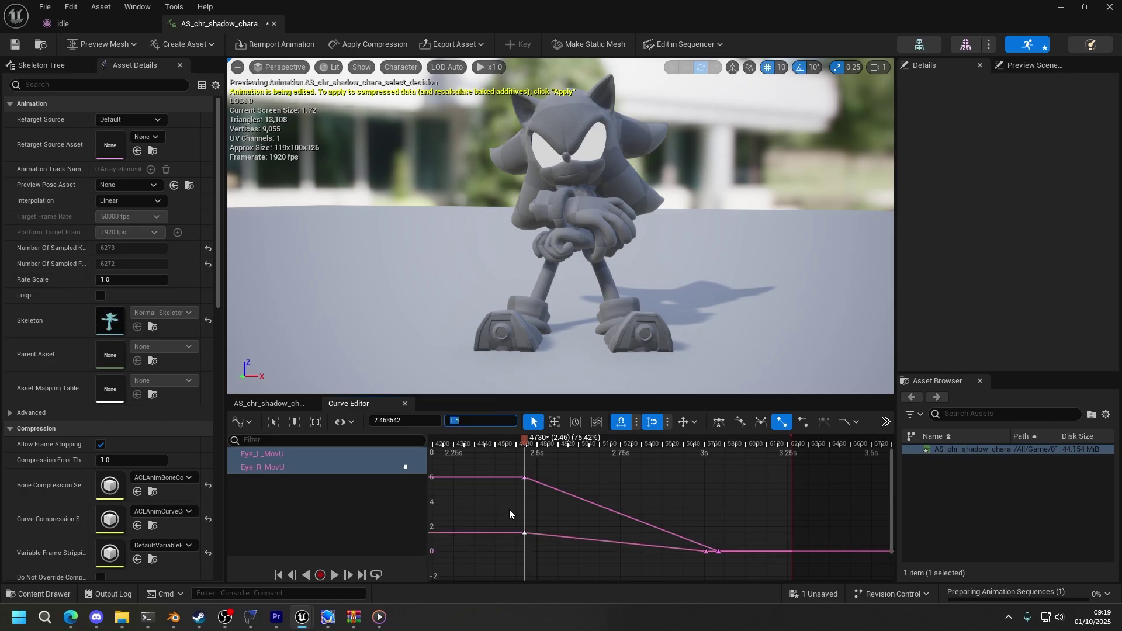
Play the animation and orbit around Shadow in the preview to check the movement of both eyes
drag(550, 263, 637, 267)
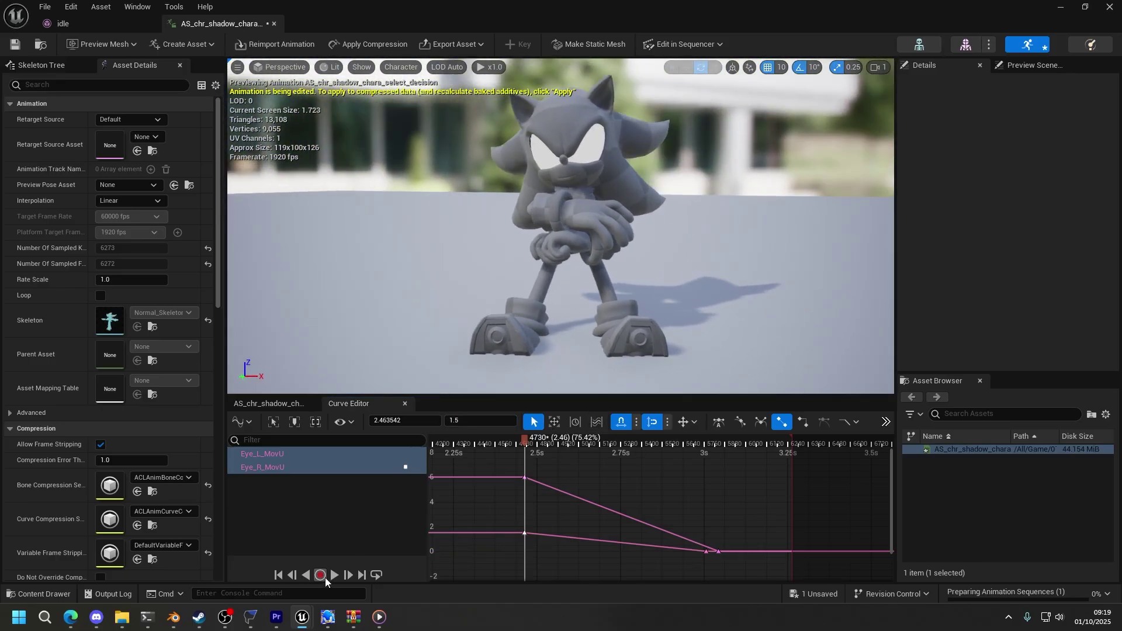
click(335, 575)
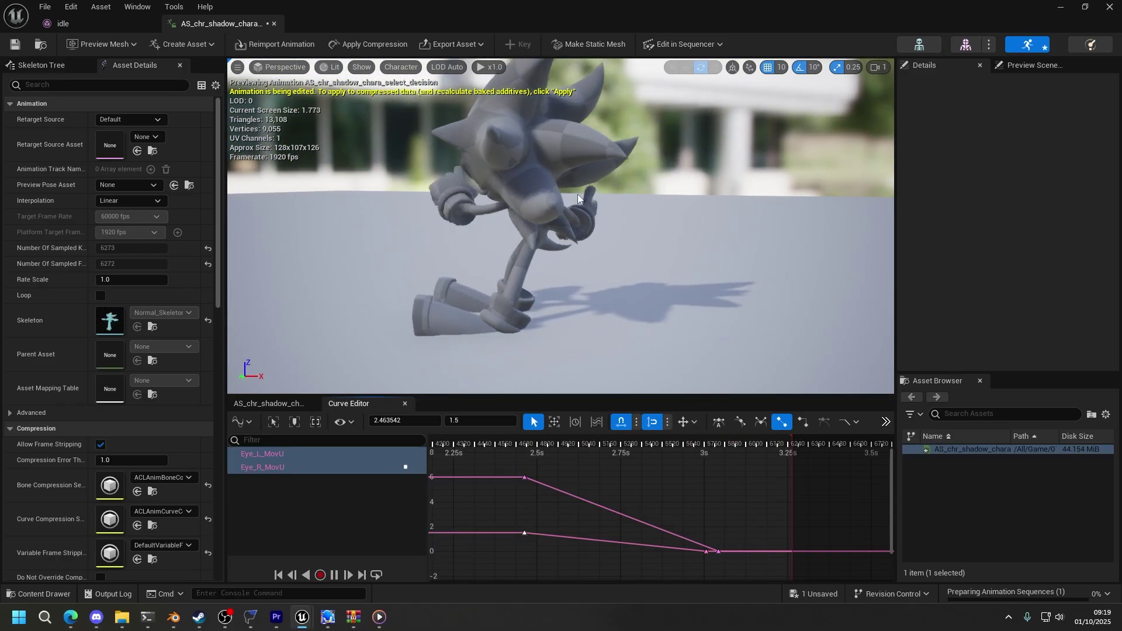
drag(610, 322, 634, 283)
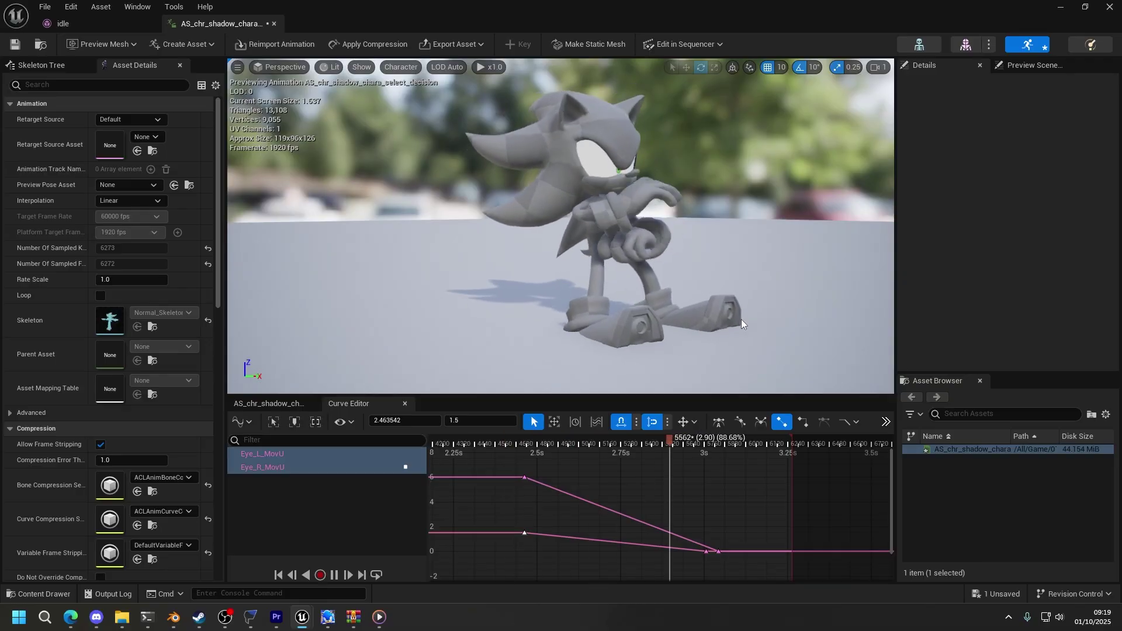